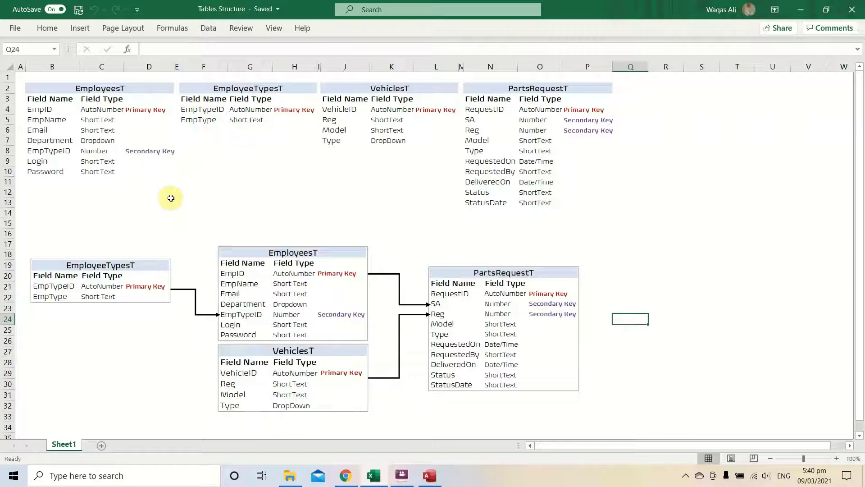
Examine the four planned table headings and the field names, types and primary key of the EmployeesT table.
{"action": "left_click", "coordinate": [95, 90]}
{"action": "left_click", "coordinate": [198, 87]}
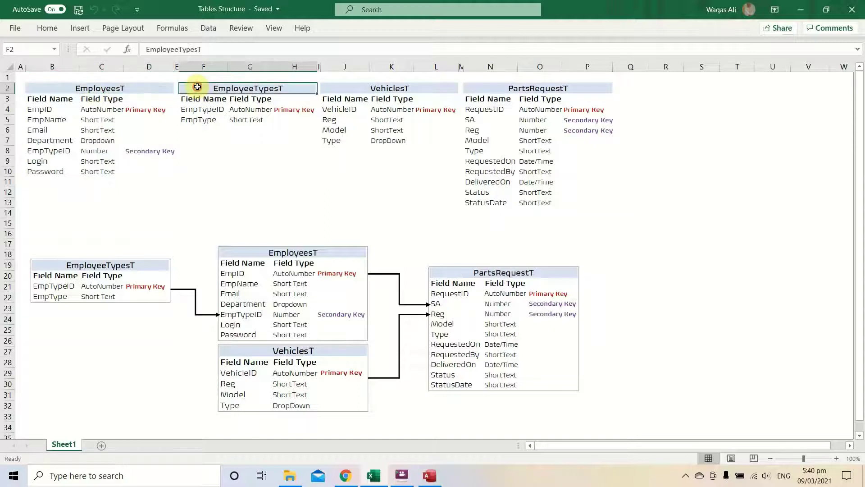
{"action": "left_click", "coordinate": [413, 91]}
{"action": "left_click", "coordinate": [502, 86]}
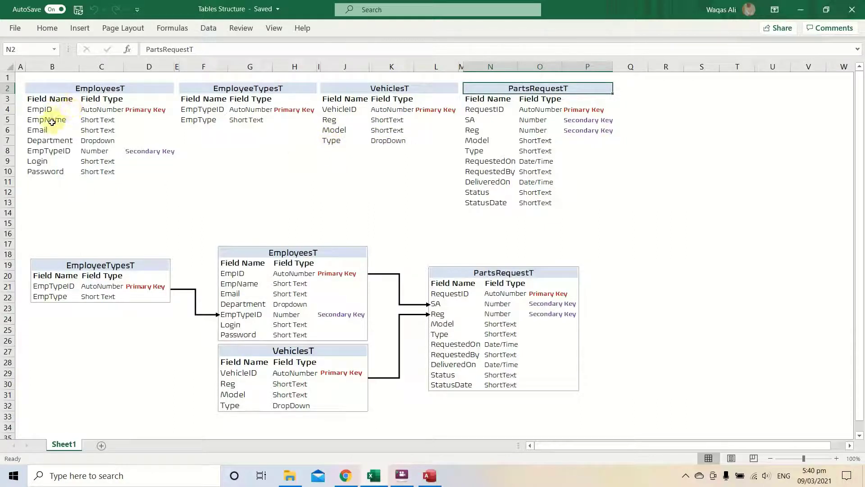
{"action": "left_click_drag", "start_coordinate": [53, 99], "coordinate": [53, 166]}
{"action": "left_click_drag", "start_coordinate": [107, 99], "coordinate": [105, 177]}
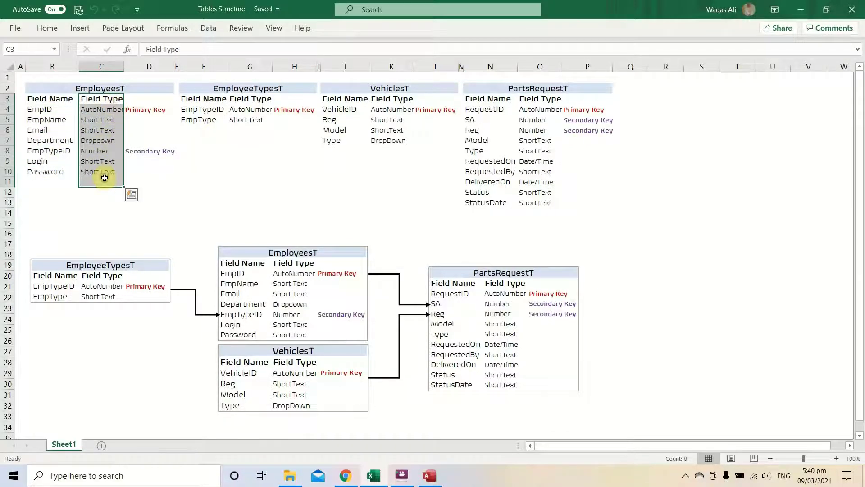
{"action": "left_click_drag", "start_coordinate": [42, 100], "coordinate": [44, 171]}
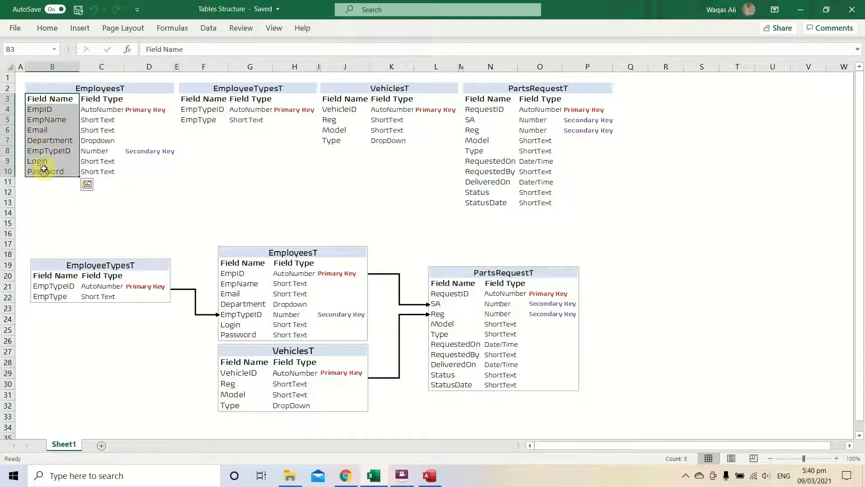
{"action": "left_click", "coordinate": [51, 112]}
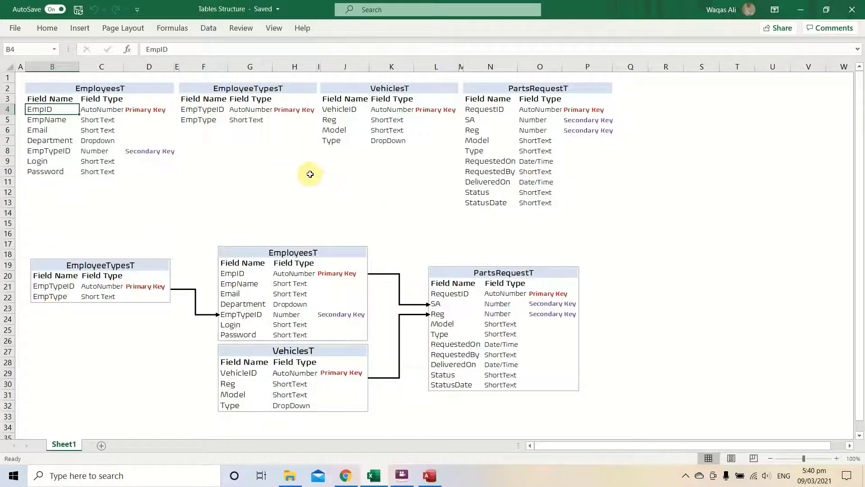
{"action": "left_click", "coordinate": [339, 192]}
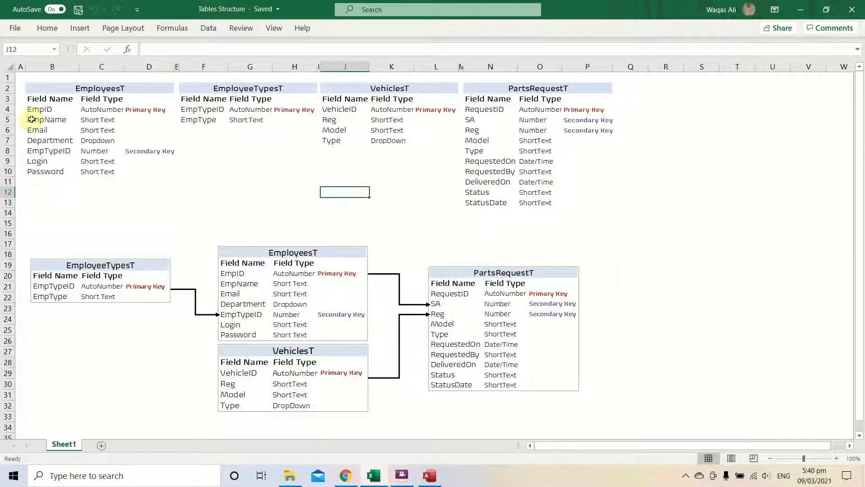
{"action": "left_click", "coordinate": [48, 110]}
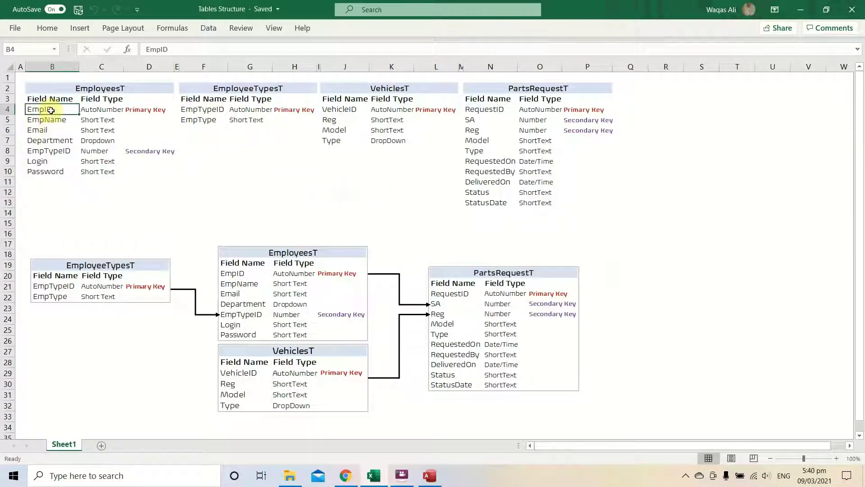
{"action": "left_click", "coordinate": [101, 110]}
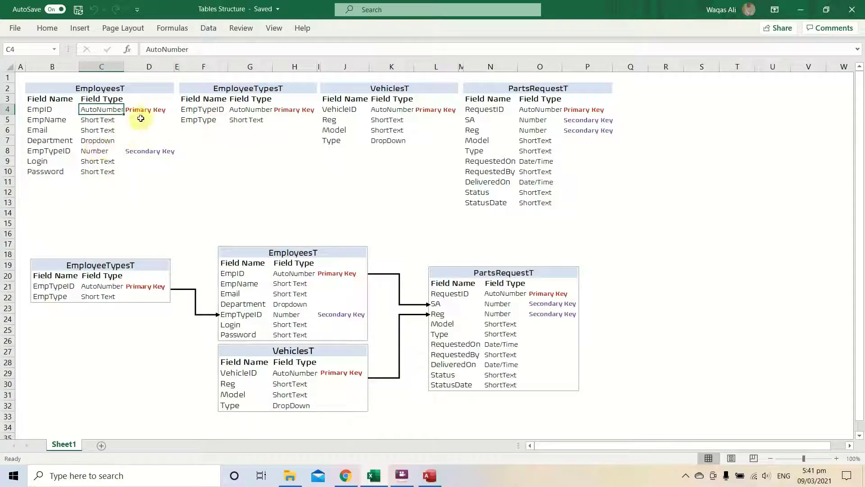
{"action": "left_click_drag", "start_coordinate": [39, 112], "coordinate": [39, 181]}
{"action": "left_click_drag", "start_coordinate": [97, 119], "coordinate": [86, 182]}
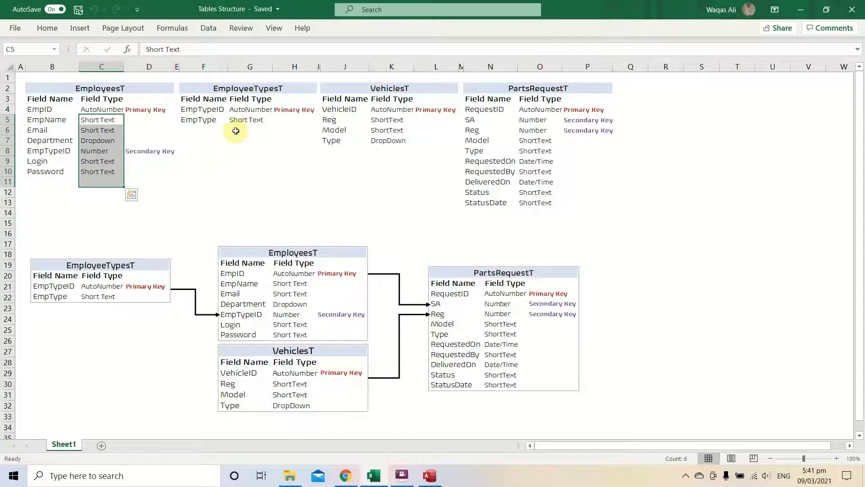
Examine the fields of EmployeeTypesT, VehiclesT and PartsRequestT, the primary and secondary keys, and the relationship diagram below the tables.
{"action": "left_click_drag", "start_coordinate": [199, 108], "coordinate": [198, 120]}
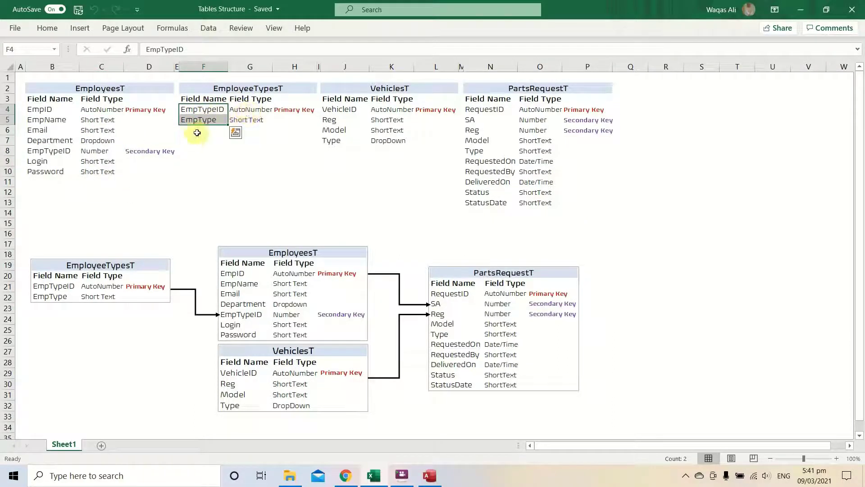
{"action": "left_click", "coordinate": [243, 112]}
{"action": "left_click", "coordinate": [246, 120]}
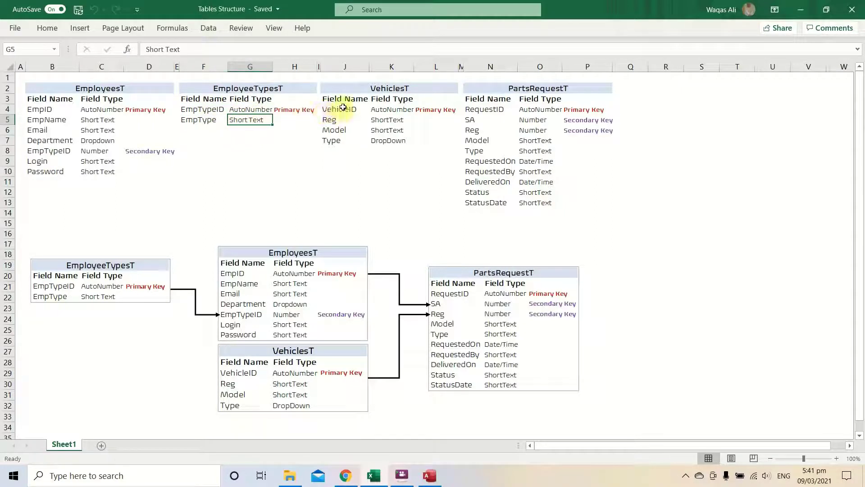
{"action": "left_click_drag", "start_coordinate": [343, 109], "coordinate": [341, 142]}
{"action": "left_click_drag", "start_coordinate": [494, 109], "coordinate": [482, 202]}
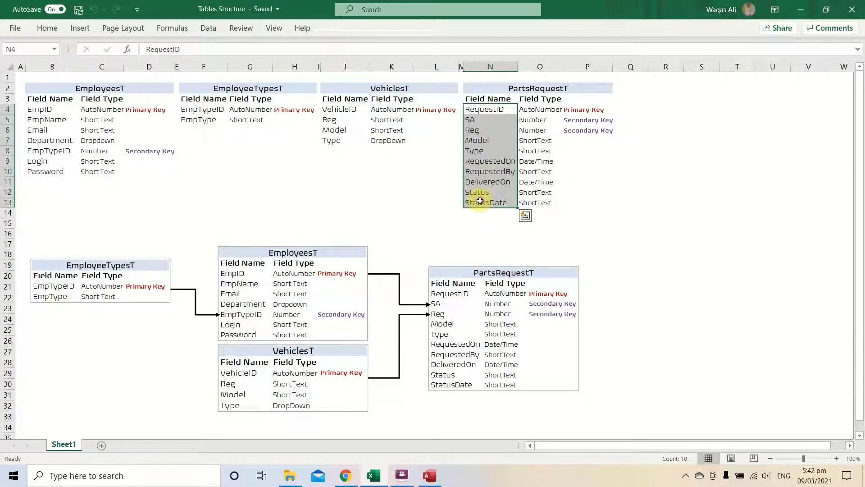
{"action": "left_click", "coordinate": [382, 204]}
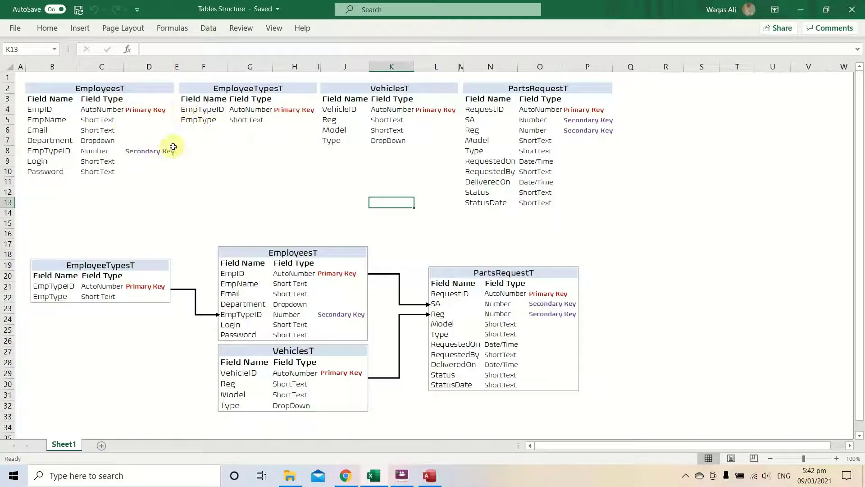
{"action": "left_click", "coordinate": [135, 111]}
{"action": "left_click", "coordinate": [141, 150]}
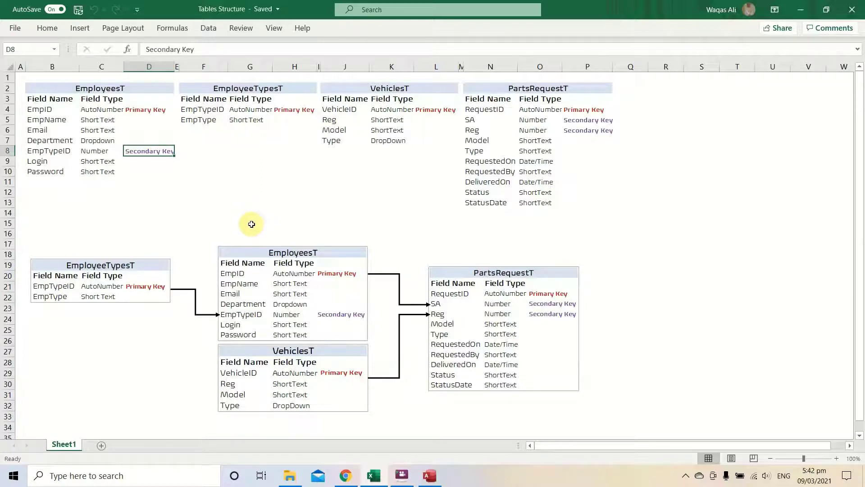
{"action": "left_click_drag", "start_coordinate": [52, 231], "coordinate": [574, 426]}
{"action": "left_click_drag", "start_coordinate": [567, 415], "coordinate": [564, 411]}
{"action": "left_click", "coordinate": [537, 407]}
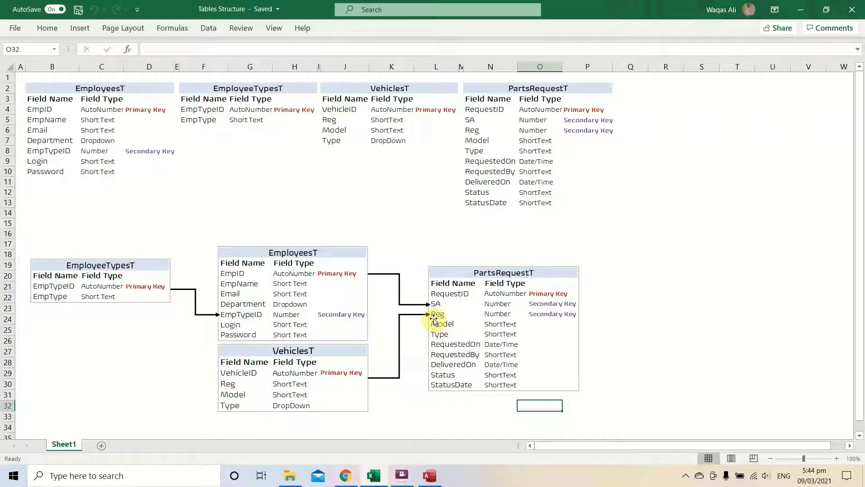
Switch to Access and look through the available templates for new databases.
{"action": "left_click", "coordinate": [432, 480]}
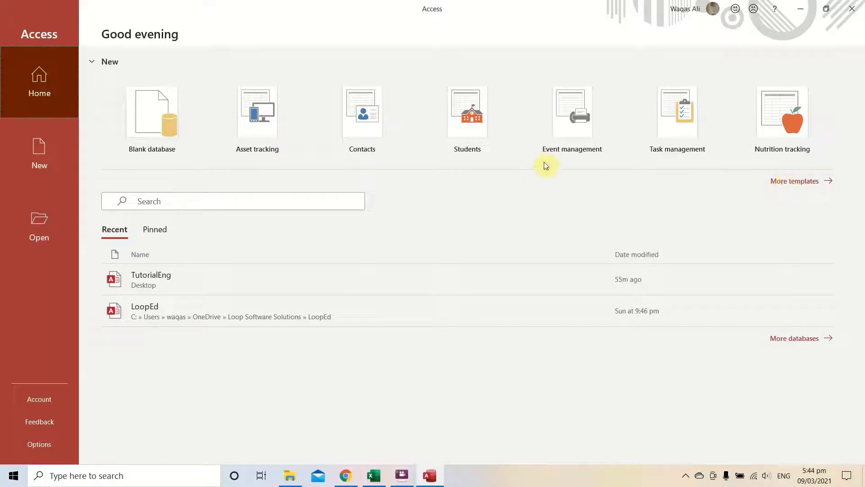
{"action": "left_click", "coordinate": [795, 182]}
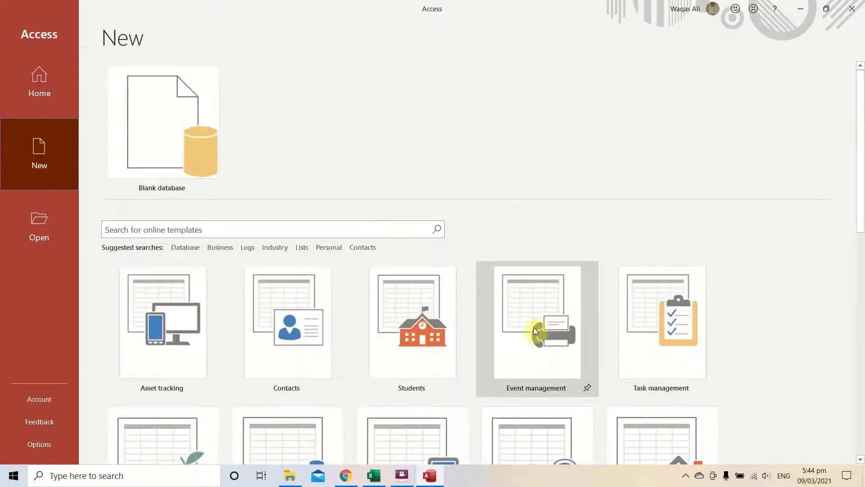
{"action": "scroll", "coordinate": [386, 351], "scroll_direction": "down", "scroll_amount": 2}
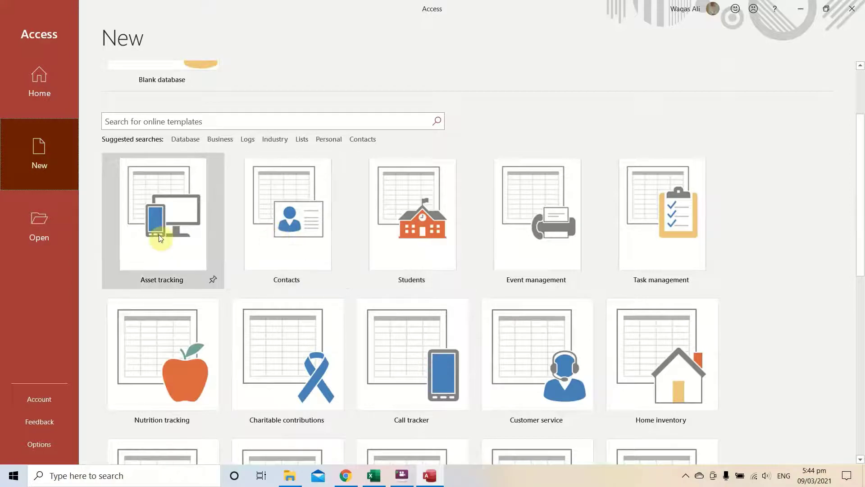
{"action": "scroll", "coordinate": [455, 377], "scroll_direction": "down", "scroll_amount": 1}
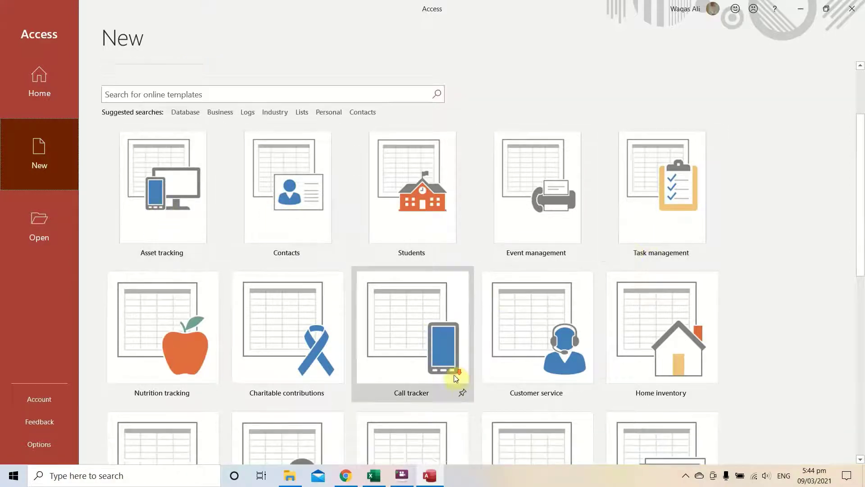
{"action": "scroll", "coordinate": [454, 375], "scroll_direction": "down", "scroll_amount": 6}
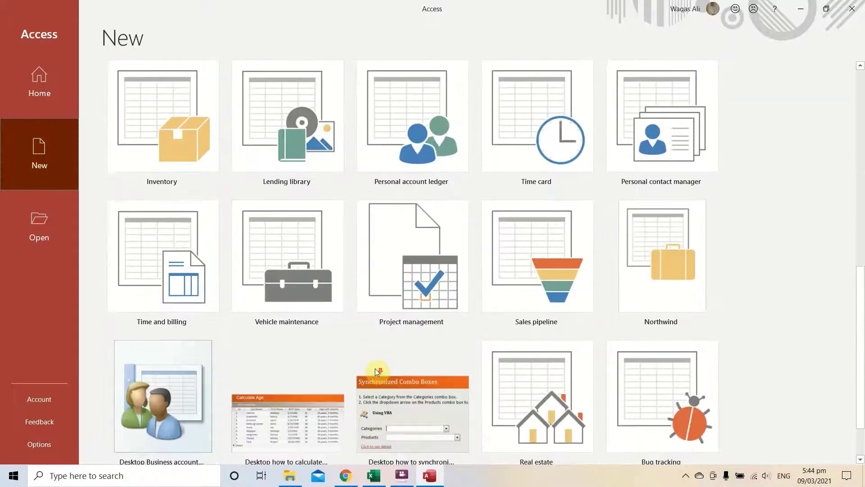
{"action": "scroll", "coordinate": [374, 369], "scroll_direction": "up", "scroll_amount": 3}
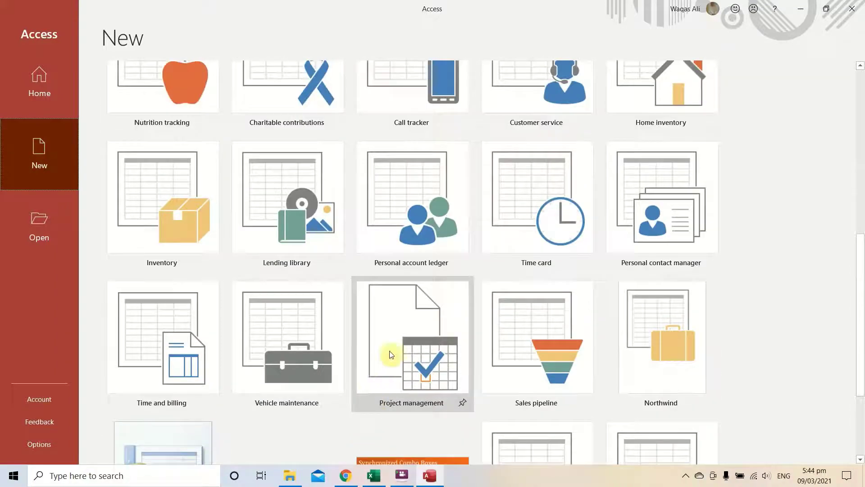
{"action": "scroll", "coordinate": [414, 290], "scroll_direction": "up", "scroll_amount": 6}
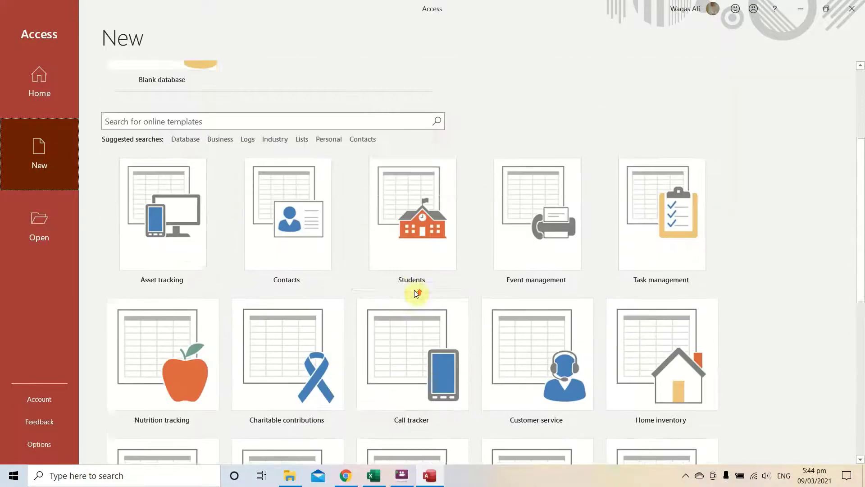
{"action": "scroll", "coordinate": [415, 292], "scroll_direction": "up", "scroll_amount": 1}
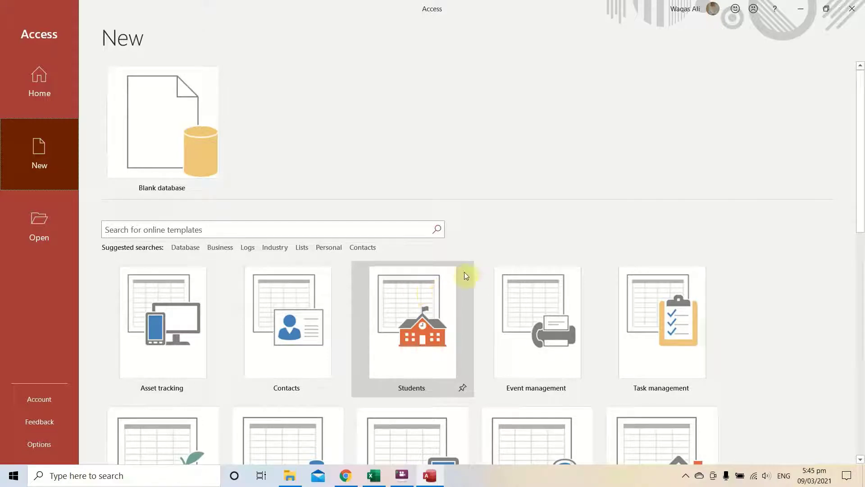
Start a new blank database and choose the Desktop folder as its save location.
{"action": "left_click", "coordinate": [156, 127]}
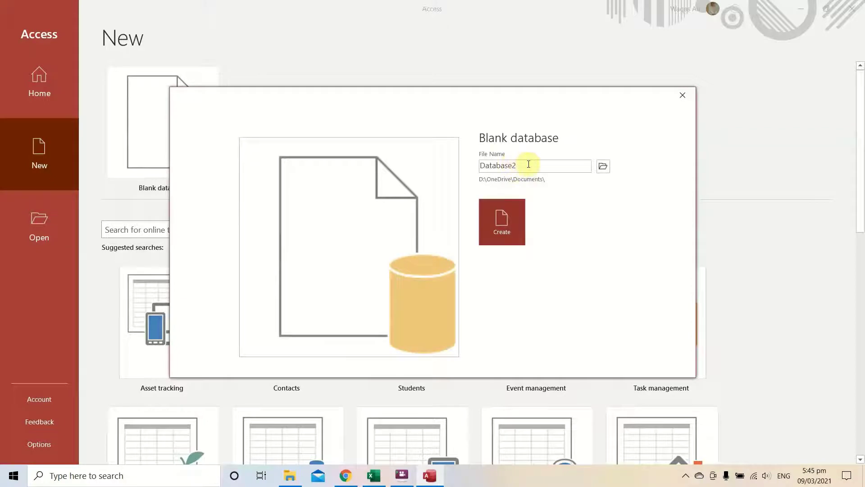
{"action": "left_click", "coordinate": [603, 168]}
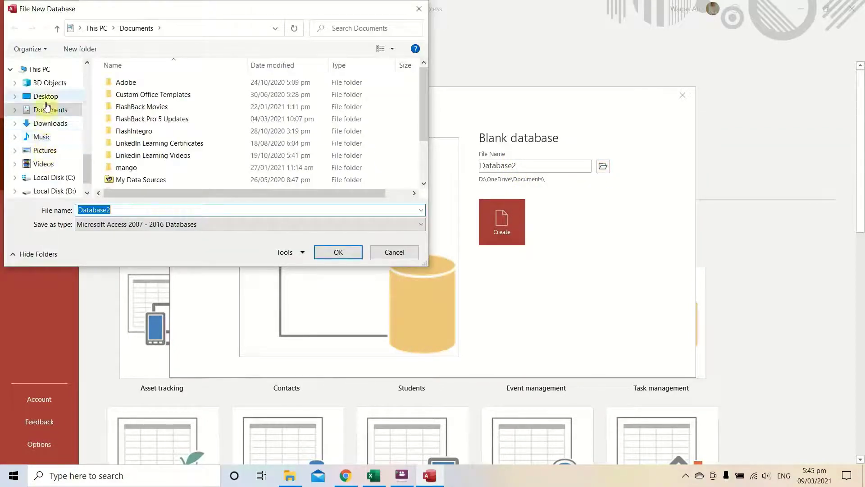
{"action": "left_click", "coordinate": [47, 97]}
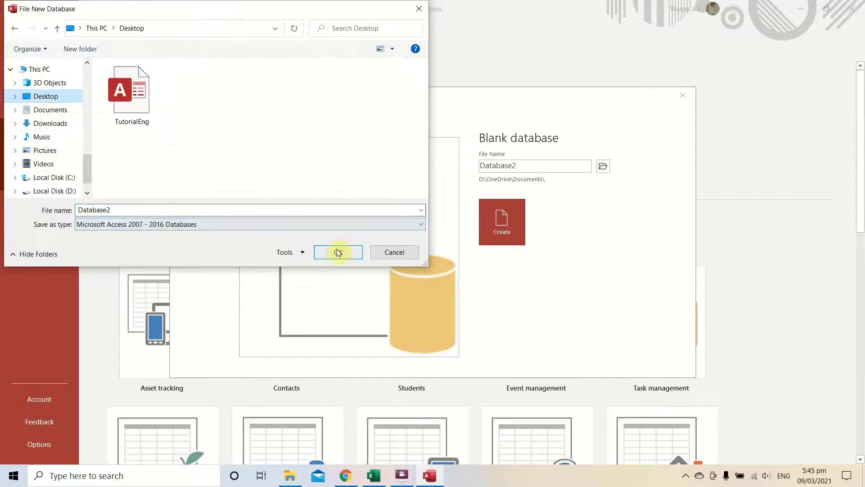
Name the database file TutorialUrdu, confirm the location and create the database.
{"action": "double_click", "coordinate": [96, 210]}
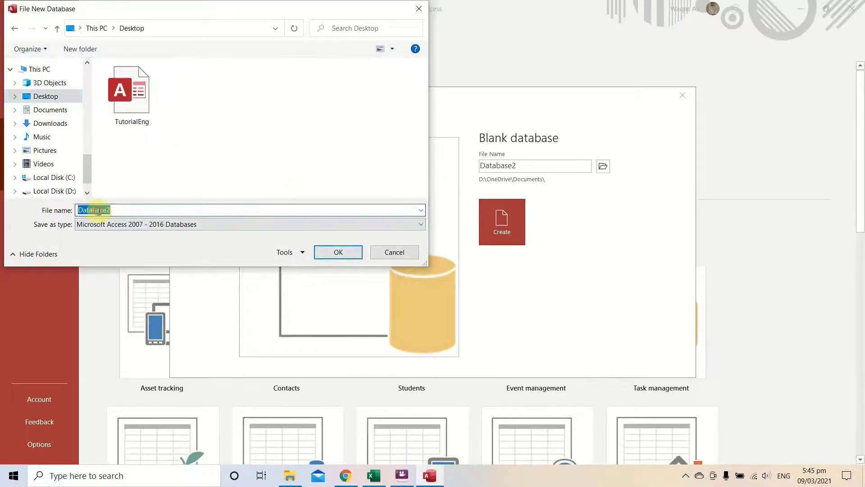
{"action": "left_click", "coordinate": [130, 128]}
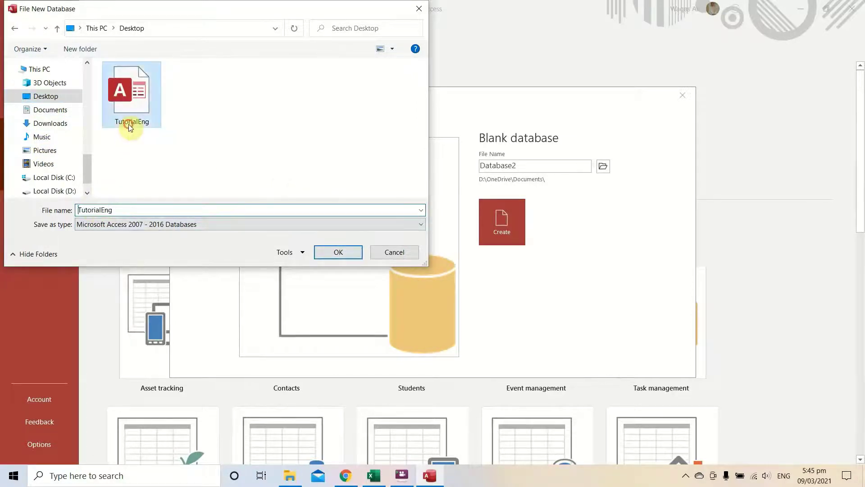
{"action": "left_click", "coordinate": [125, 210]}
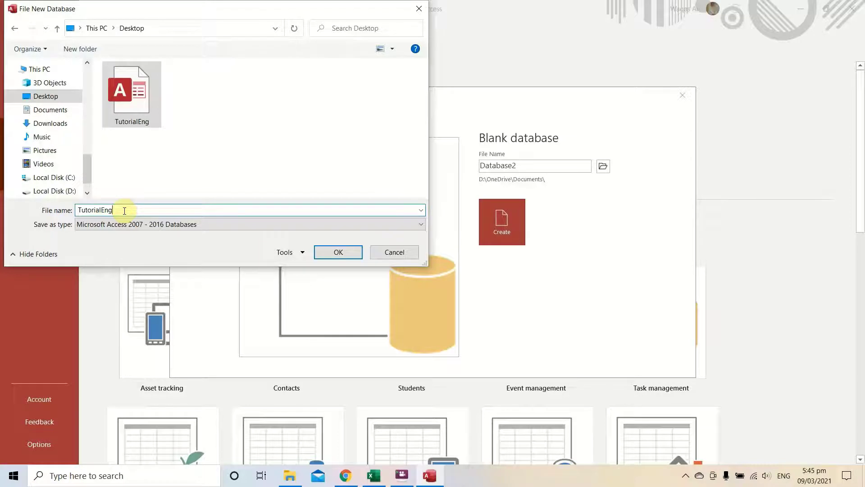
{"action": "key", "text": "BackSpace"}
{"action": "key", "text": "BackSpace"}
{"action": "key", "text": "BackSpace"}
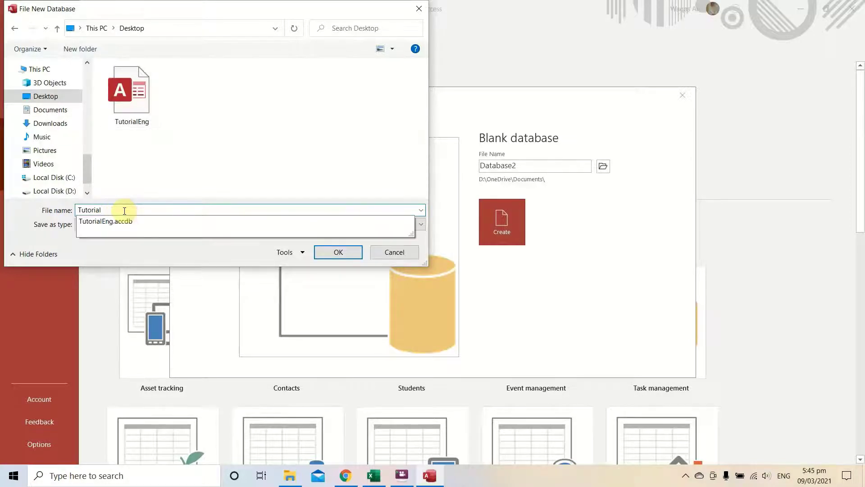
{"action": "type", "text": "Urdu"}
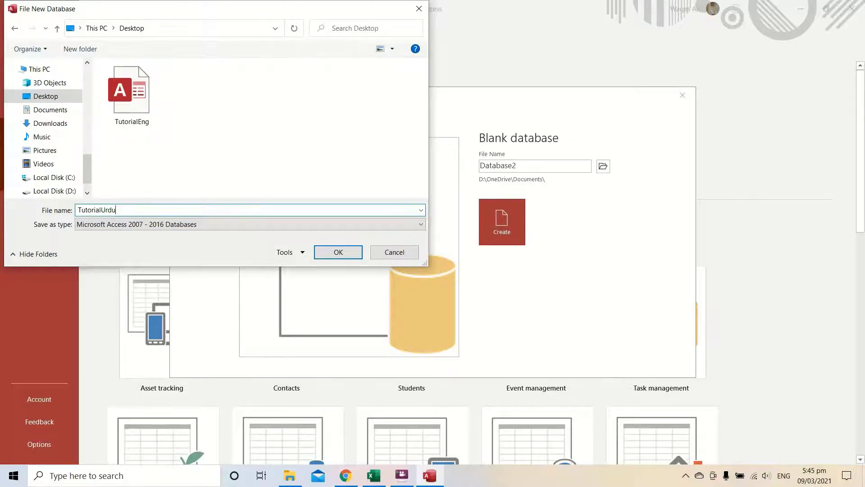
{"action": "key", "text": "Return"}
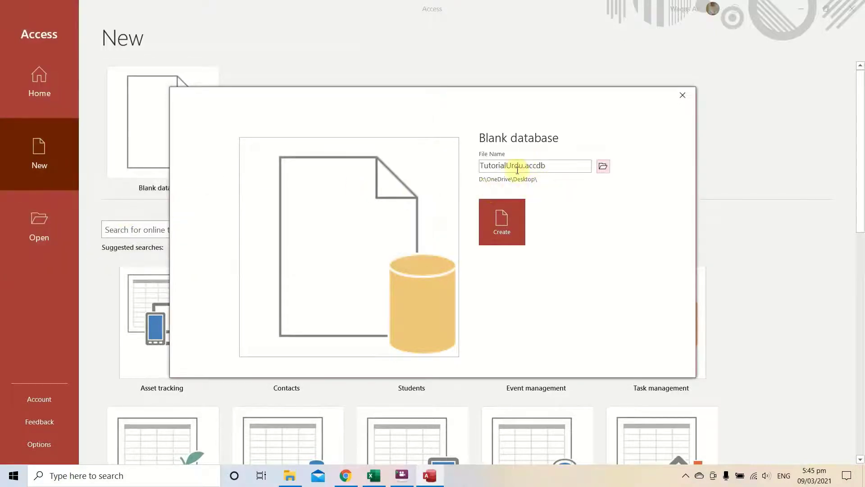
{"action": "left_click", "coordinate": [503, 222]}
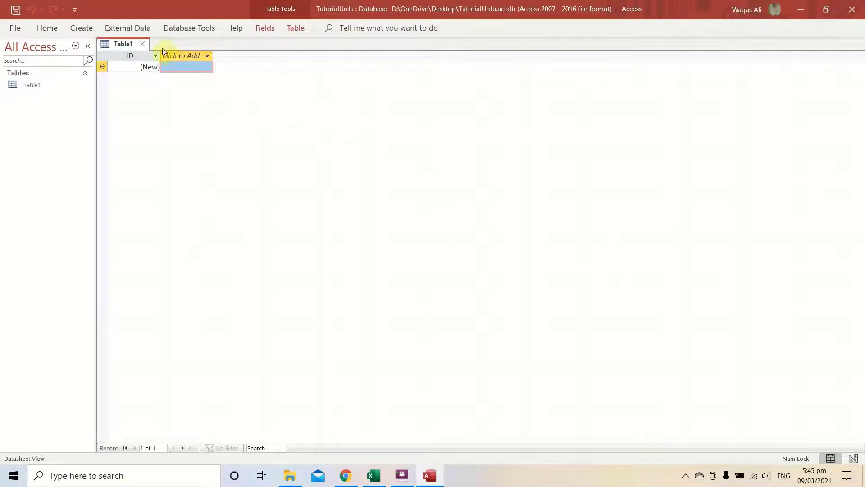
Close the empty default table and widen the navigation pane until its All Access Objects title fits.
{"action": "left_click", "coordinate": [142, 44]}
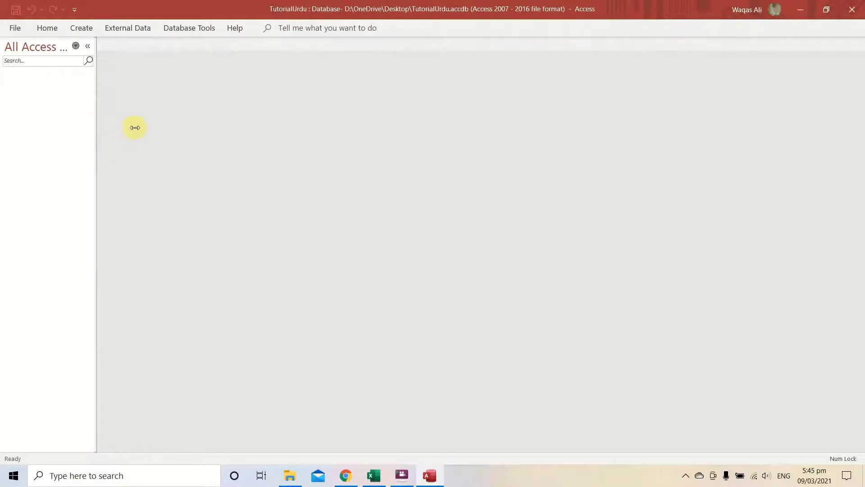
{"action": "left_click_drag", "start_coordinate": [134, 128], "coordinate": [137, 127]}
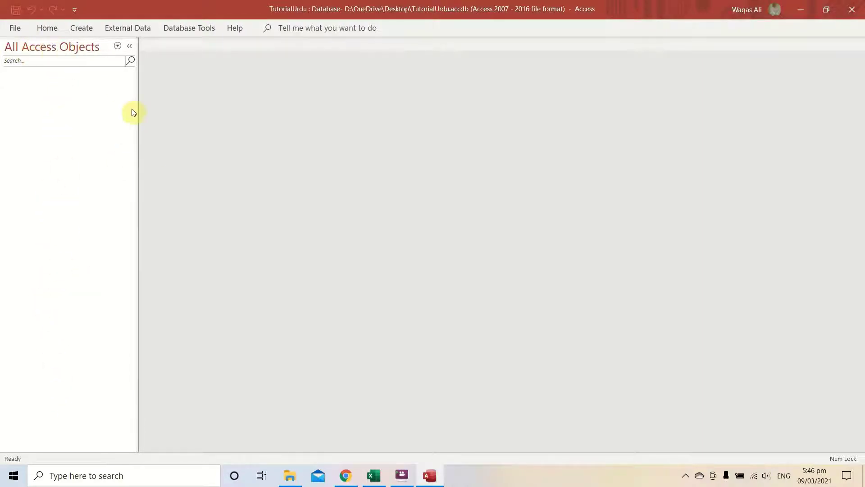
Narrow the navigation pane slightly and look over the Home and Create commands.
{"action": "left_click_drag", "start_coordinate": [137, 114], "coordinate": [123, 112]}
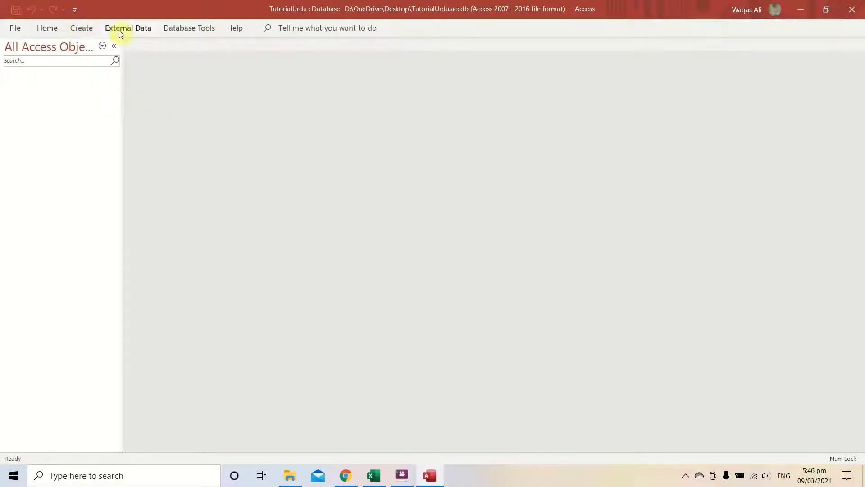
{"action": "left_click", "coordinate": [57, 28]}
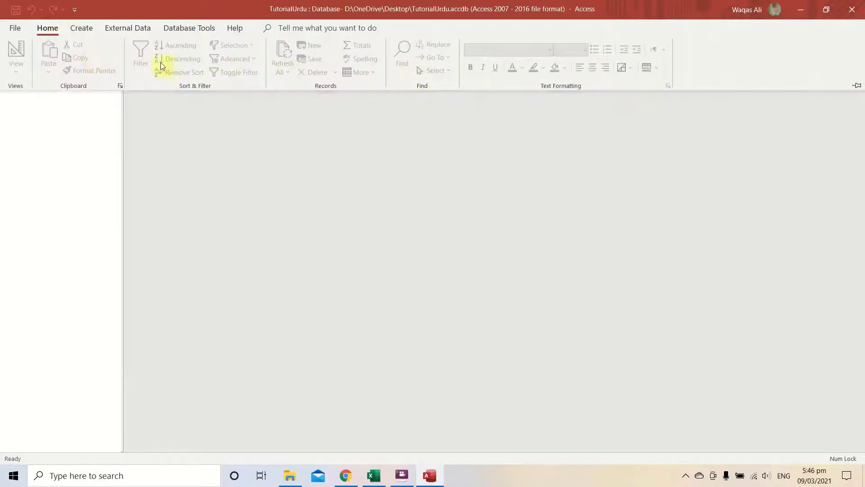
{"action": "left_click", "coordinate": [82, 30]}
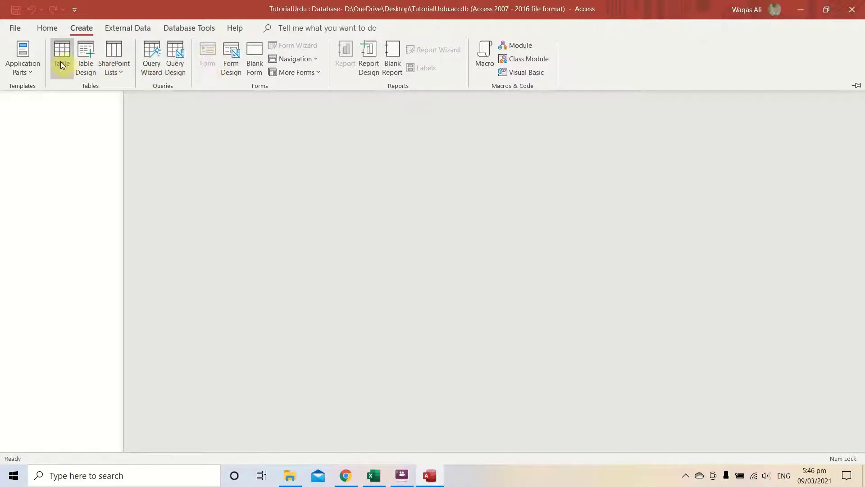
Switch to Excel, highlight the EmployeesT field list in the plan for review, and return to Access.
{"action": "left_click", "coordinate": [375, 475]}
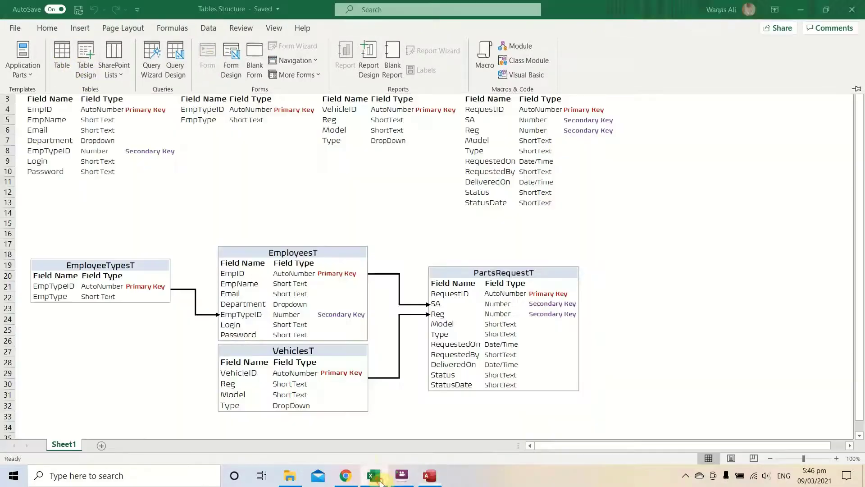
{"action": "left_click_drag", "start_coordinate": [63, 86], "coordinate": [62, 174]}
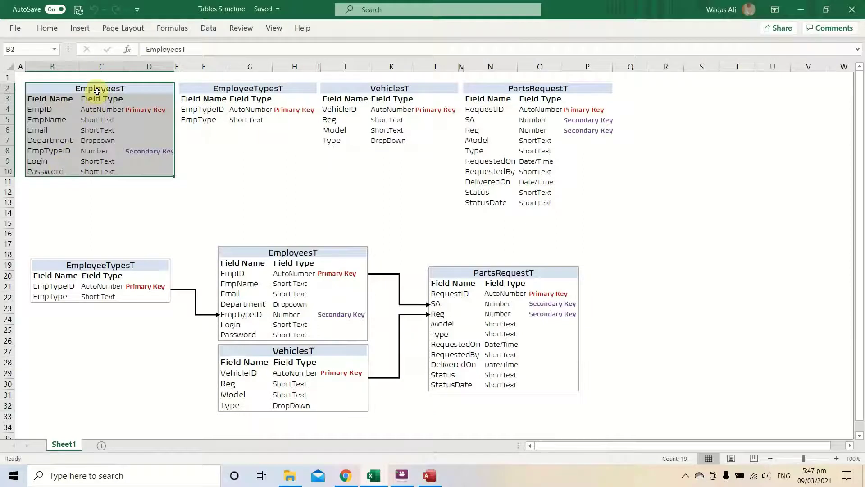
{"action": "key", "text": "alt+Tab"}
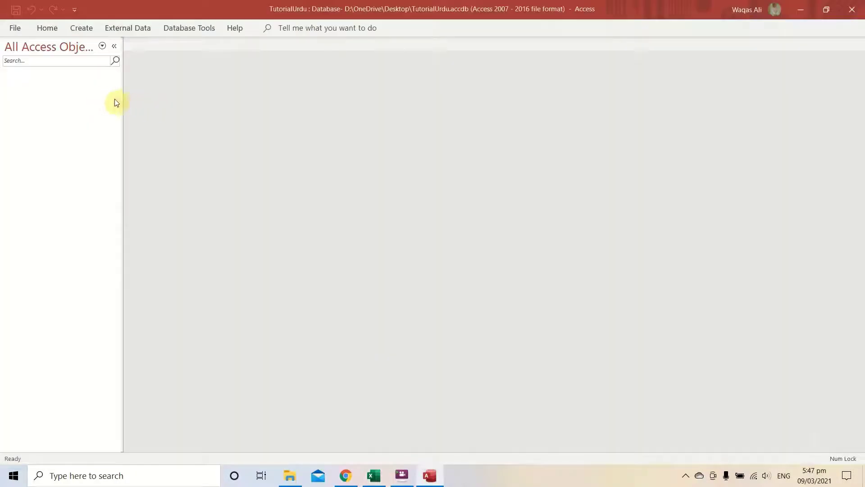
Look through the ways to create a table, including the SharePoint list types.
{"action": "left_click", "coordinate": [84, 31]}
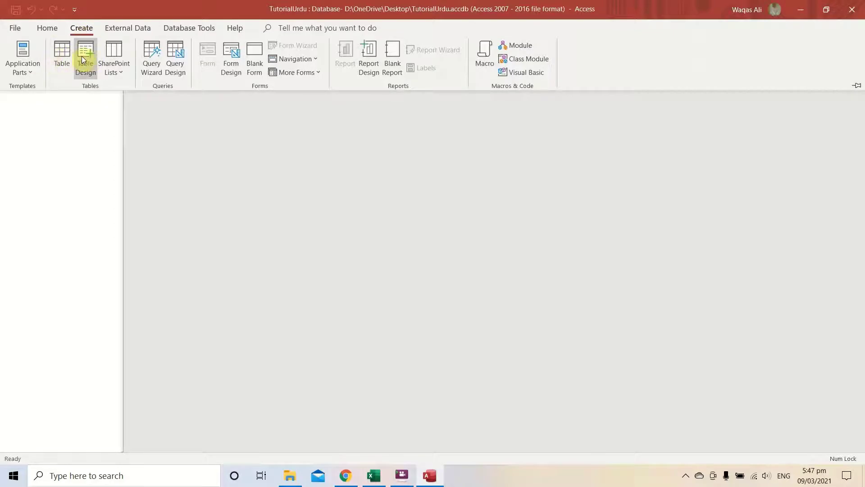
{"action": "left_click", "coordinate": [121, 73]}
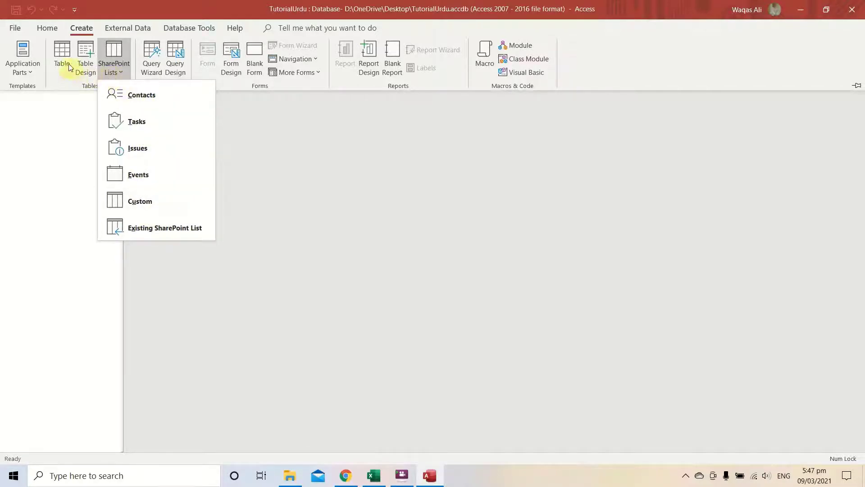
{"action": "left_click", "coordinate": [60, 84]}
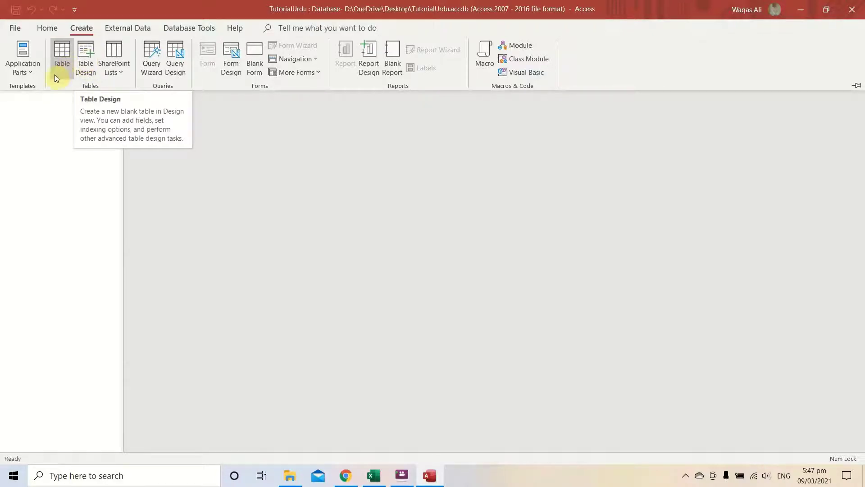
Try starting a table in Design View and switching it to Datasheet View, closing it without saving.
{"action": "left_click", "coordinate": [87, 58]}
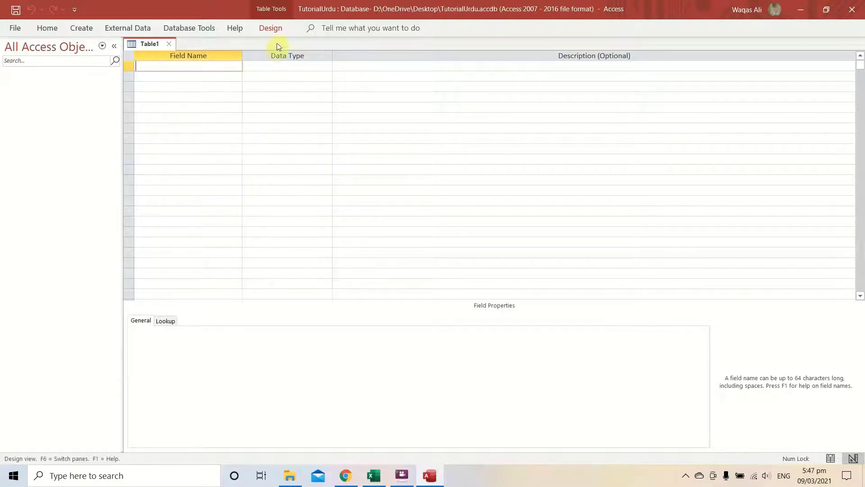
{"action": "left_click", "coordinate": [278, 30]}
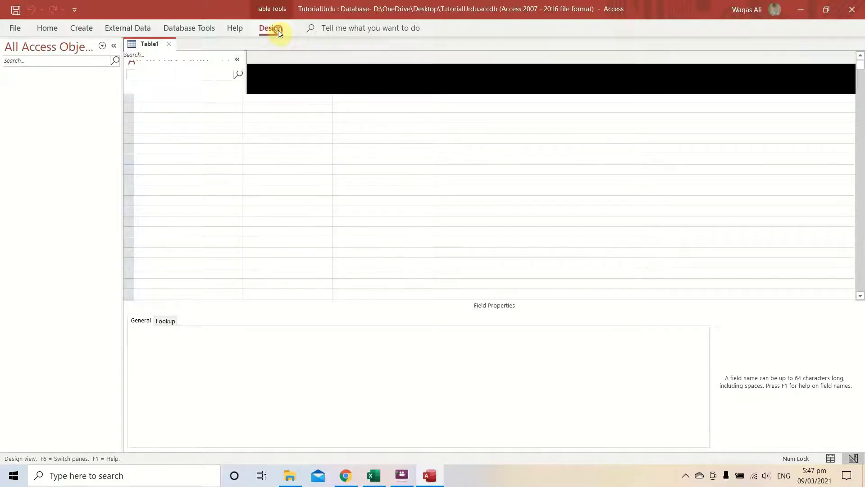
{"action": "left_click", "coordinate": [23, 66]}
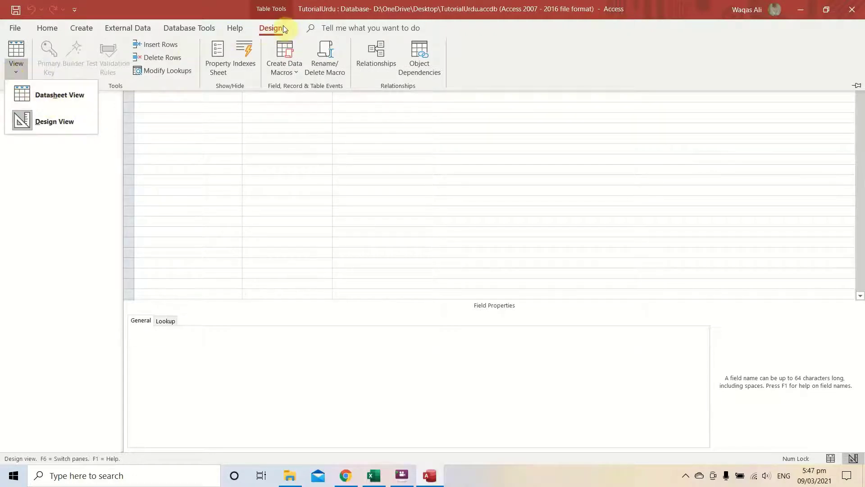
{"action": "left_click", "coordinate": [64, 96]}
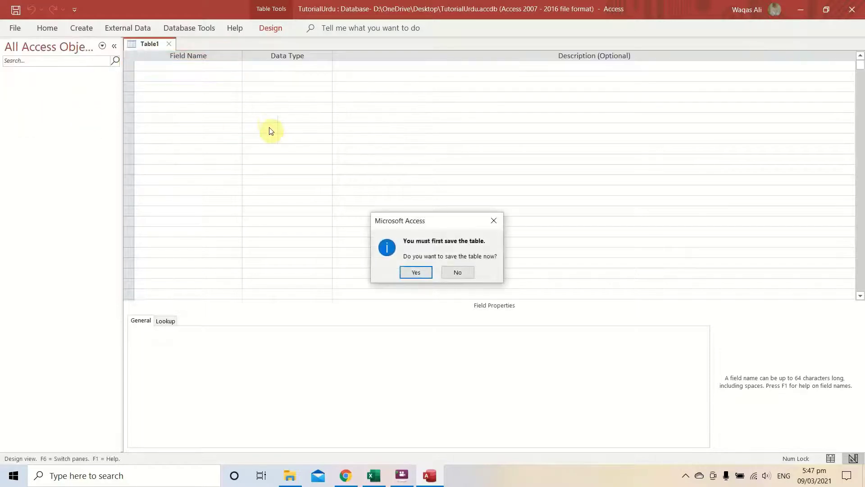
{"action": "left_click", "coordinate": [498, 223]}
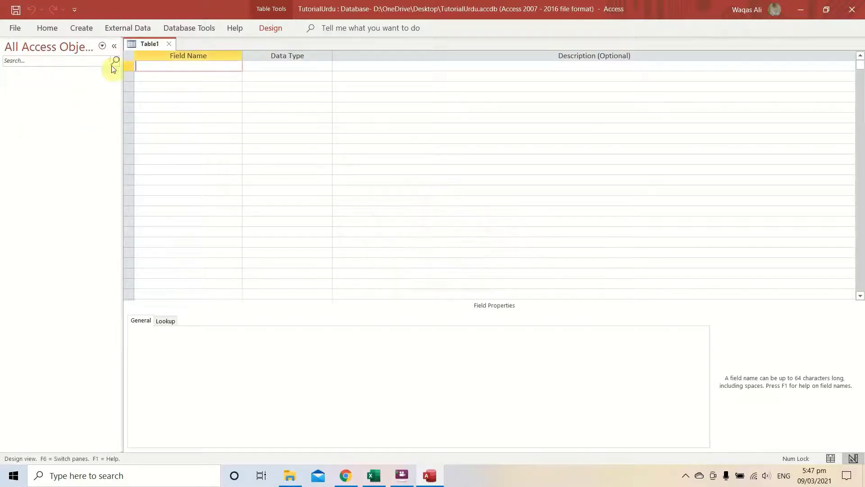
{"action": "left_click", "coordinate": [168, 44]}
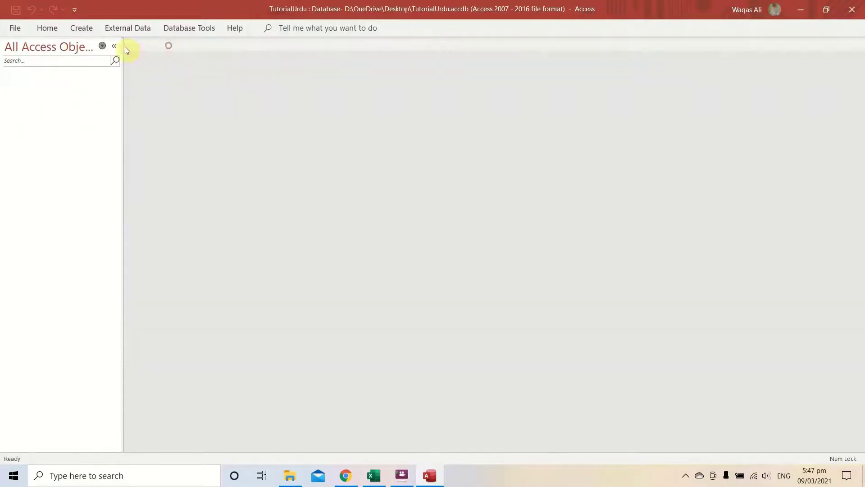
Create a new table in Datasheet View and check which views it can be switched to.
{"action": "left_click", "coordinate": [81, 28]}
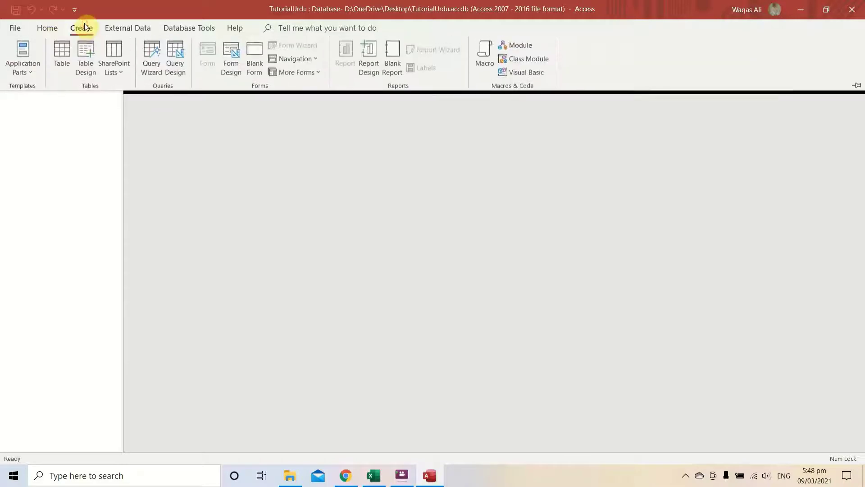
{"action": "left_click", "coordinate": [61, 66]}
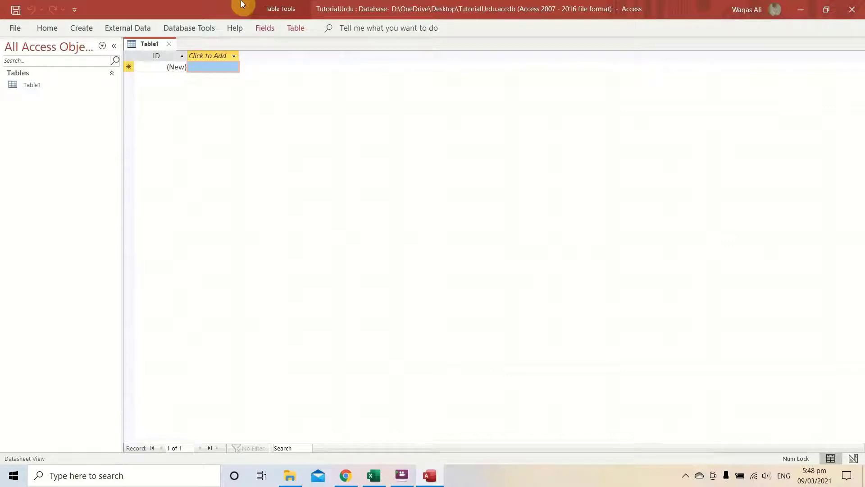
{"action": "right_click", "coordinate": [143, 45]}
{"action": "left_click", "coordinate": [136, 44]}
{"action": "left_click", "coordinate": [276, 31]}
{"action": "left_click", "coordinate": [11, 67]}
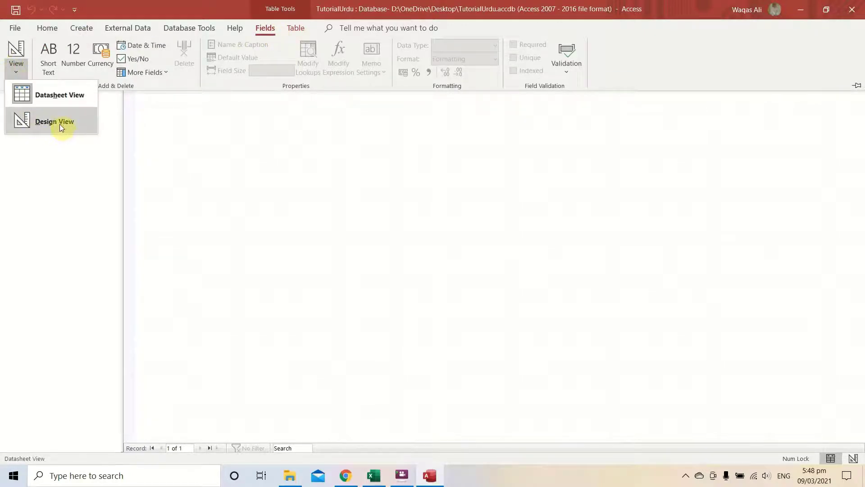
{"action": "left_click", "coordinate": [223, 143]}
{"action": "left_click", "coordinate": [197, 132]}
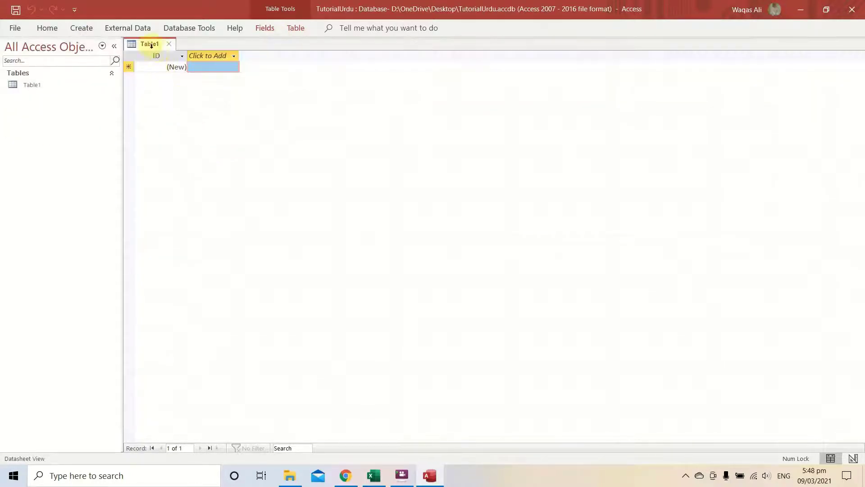
Switch the new table to Design View, saving it as EmployeesT to match the name in the Excel plan.
{"action": "right_click", "coordinate": [146, 42]}
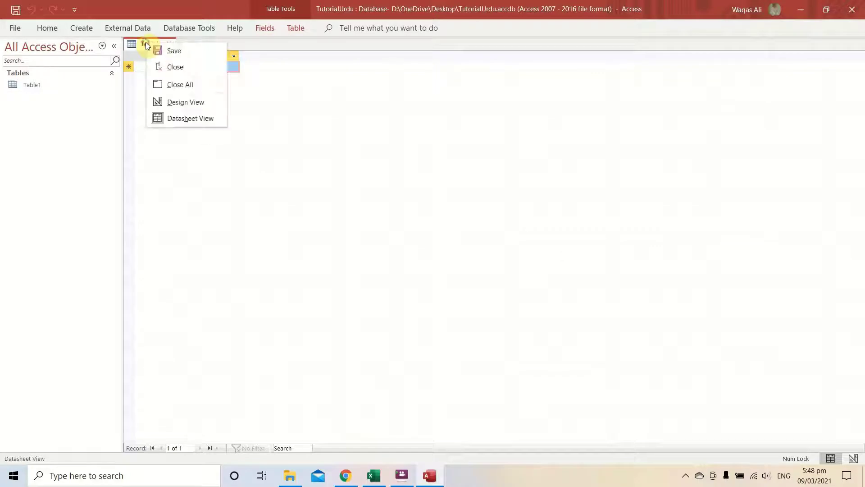
{"action": "left_click", "coordinate": [177, 103]}
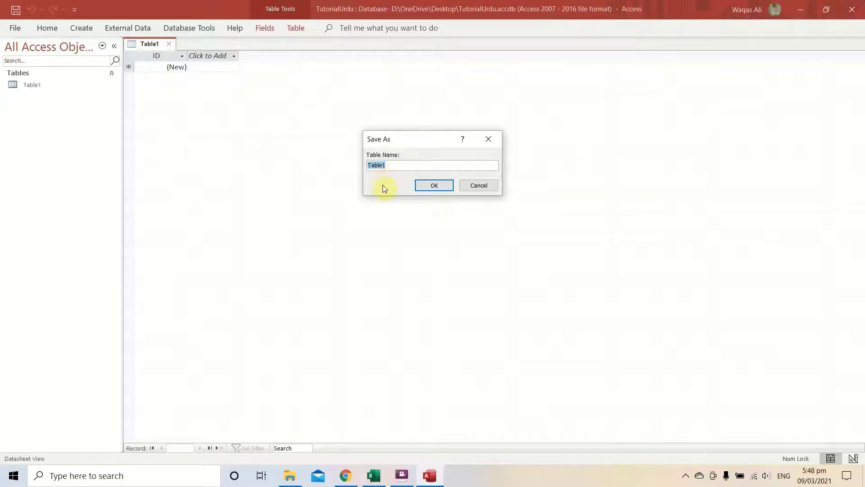
{"action": "key", "text": "alt+Tab"}
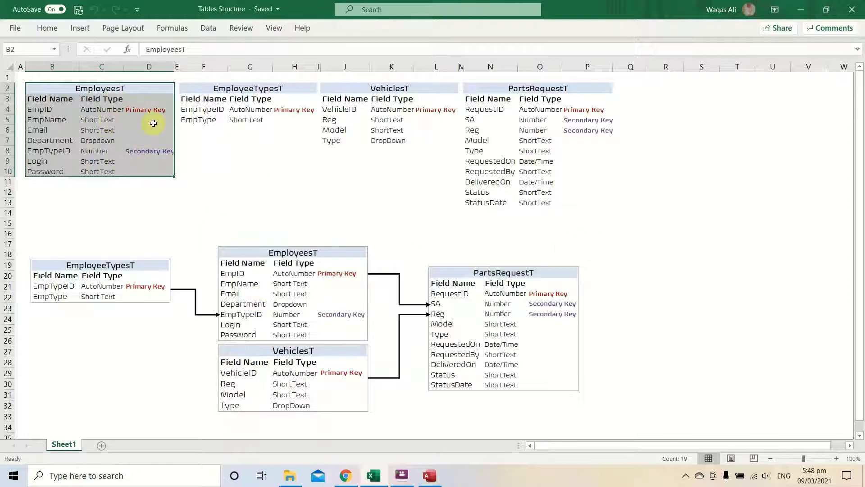
{"action": "double_click", "coordinate": [149, 87]}
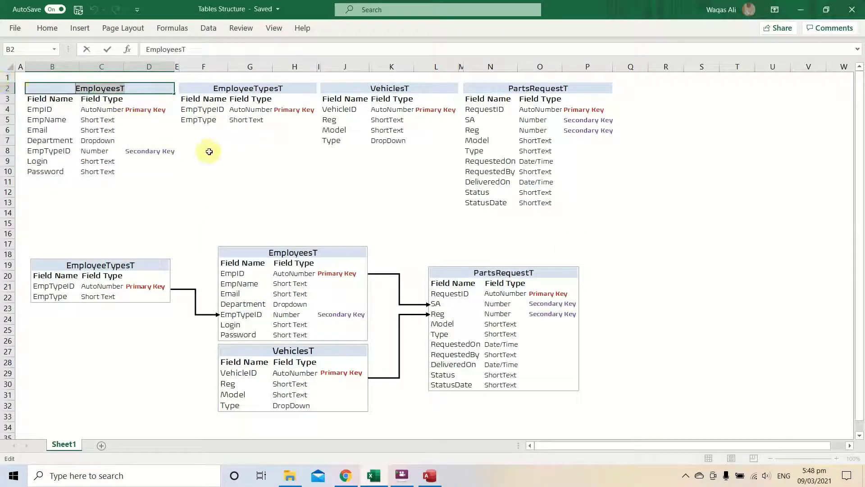
{"action": "key", "text": "alt+Tab"}
{"action": "type", "text": "EmployeesT"}
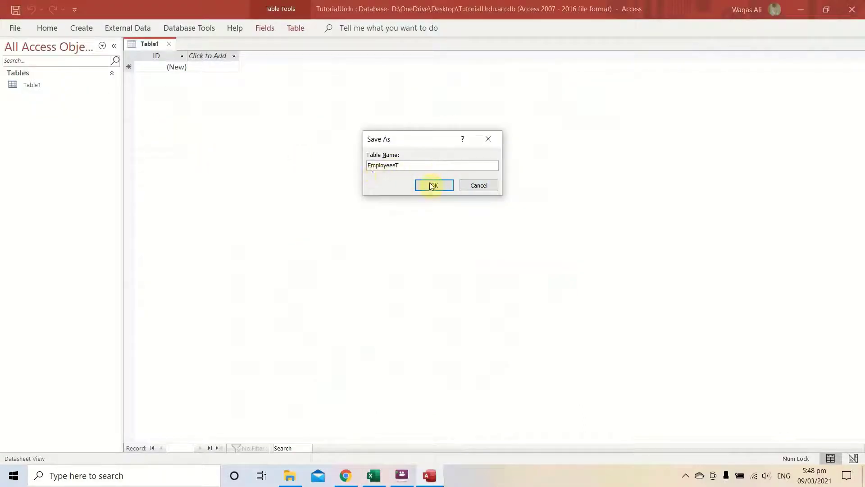
{"action": "left_click", "coordinate": [435, 186]}
In the Excel plan, copy the EmployeesT heading from B2 and paste it into rows 11 to 14 starting at column G.
{"action": "key", "text": "alt+Tab"}
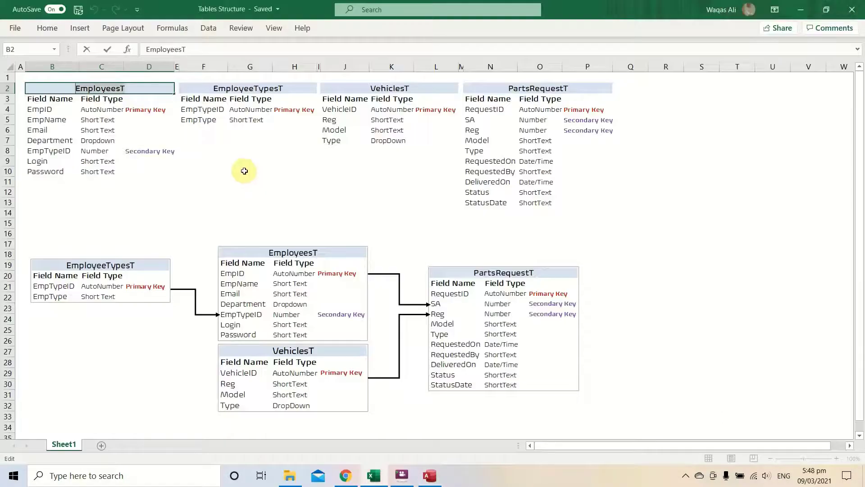
{"action": "left_click", "coordinate": [231, 181]}
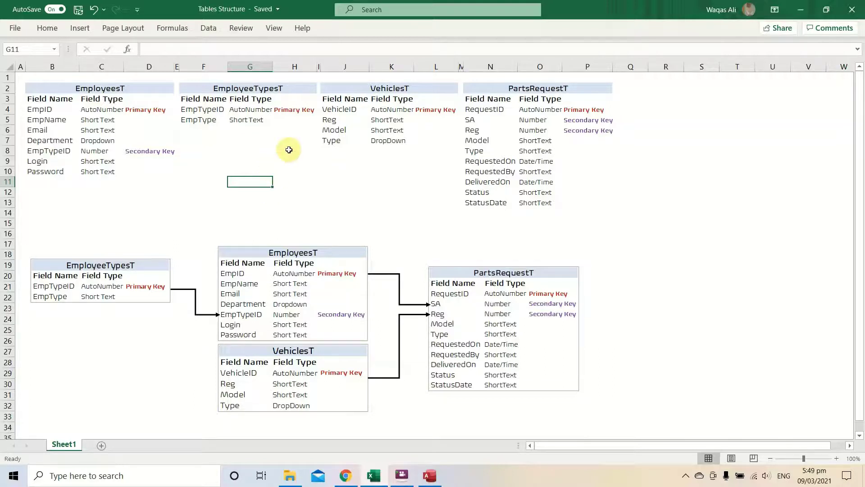
{"action": "left_click", "coordinate": [82, 89]}
{"action": "key", "text": "ctrl+c"}
{"action": "left_click", "coordinate": [252, 183]}
{"action": "key", "text": "ctrl+v"}
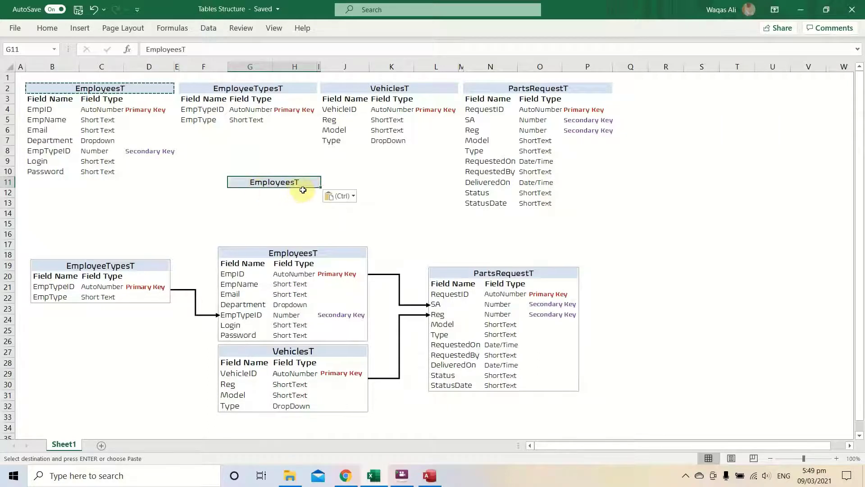
{"action": "left_click", "coordinate": [284, 194]}
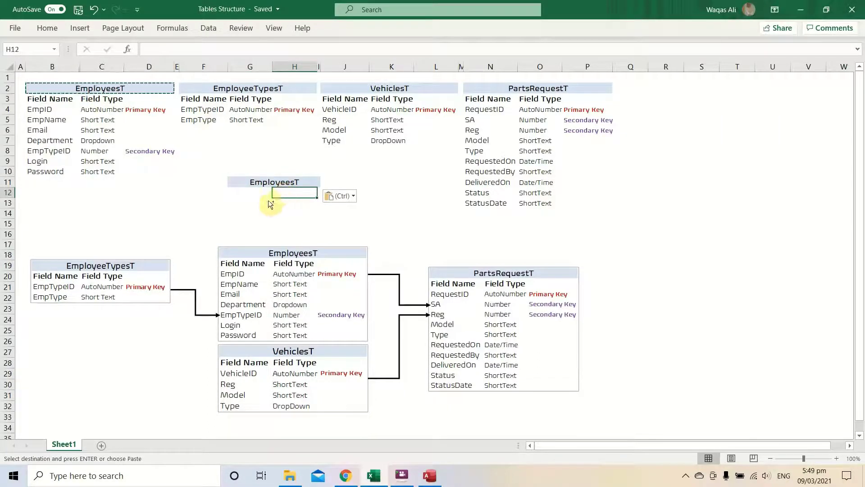
{"action": "left_click", "coordinate": [236, 194]}
{"action": "key", "text": "ctrl+v"}
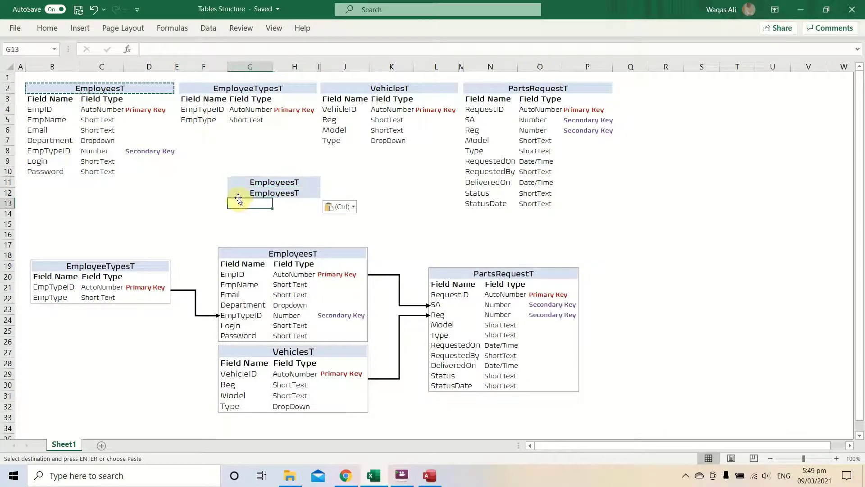
{"action": "key", "text": "Down"}
{"action": "key", "text": "ctrl+v"}
{"action": "key", "text": "Down"}
{"action": "key", "text": "ctrl+v"}
{"action": "key", "text": "Escape"}
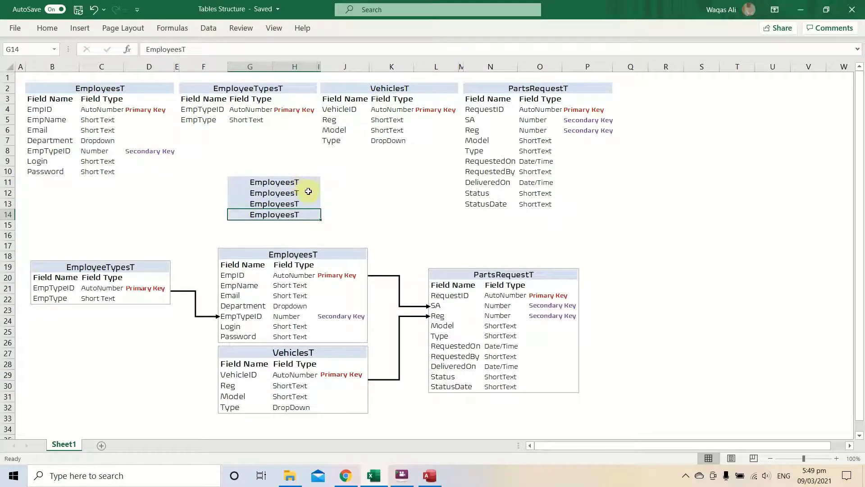
Change the copied names in G12, G13 and G14 to EmployeesF, EmployeesQ and EmployeesR.
{"action": "double_click", "coordinate": [307, 193]}
{"action": "key", "text": "BackSpace"}
{"action": "type", "text": "F"}
{"action": "key", "text": "Return"}
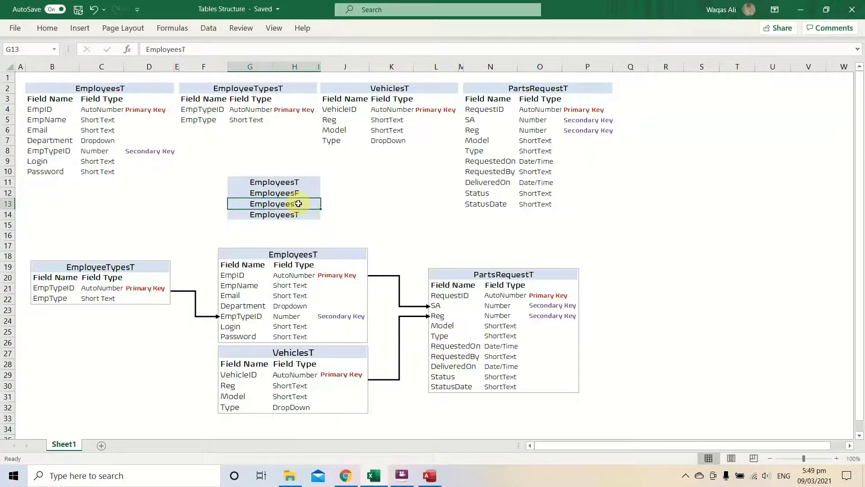
{"action": "double_click", "coordinate": [299, 204]}
{"action": "key", "text": "BackSpace"}
{"action": "type", "text": "@"}
{"action": "key", "text": "BackSpace"}
{"action": "type", "text": "Q"}
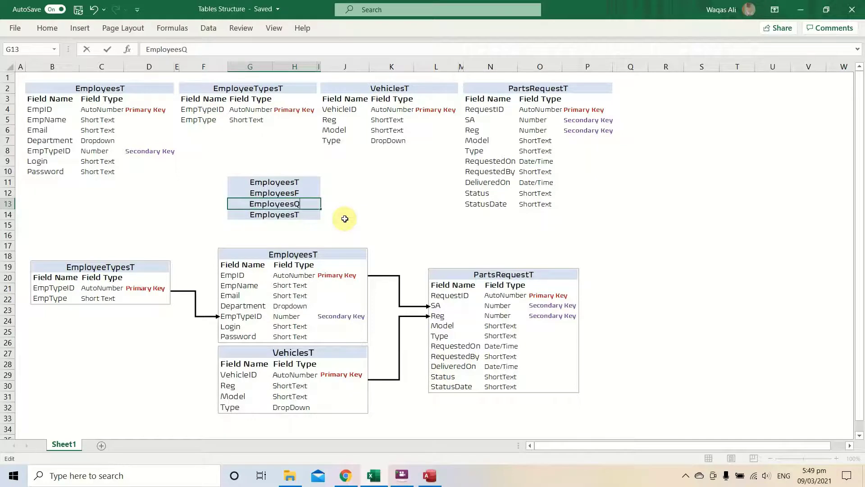
{"action": "key", "text": "Return"}
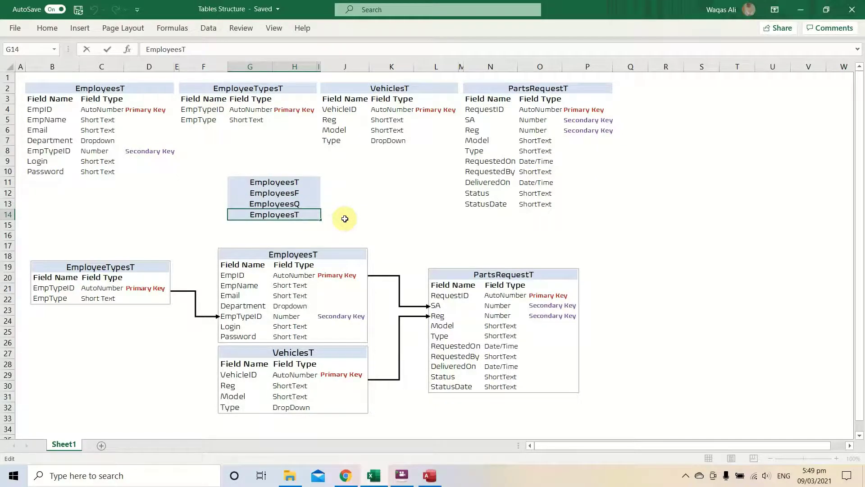
{"action": "key", "text": "BackSpace"}
{"action": "type", "text": "R"}
{"action": "key", "text": "Return"}
Enter tblEmployees in J11 beside the naming examples to show the table prefix style.
{"action": "key", "text": "Up"}
{"action": "key", "text": "Up"}
{"action": "key", "text": "Up"}
{"action": "key", "text": "Up"}
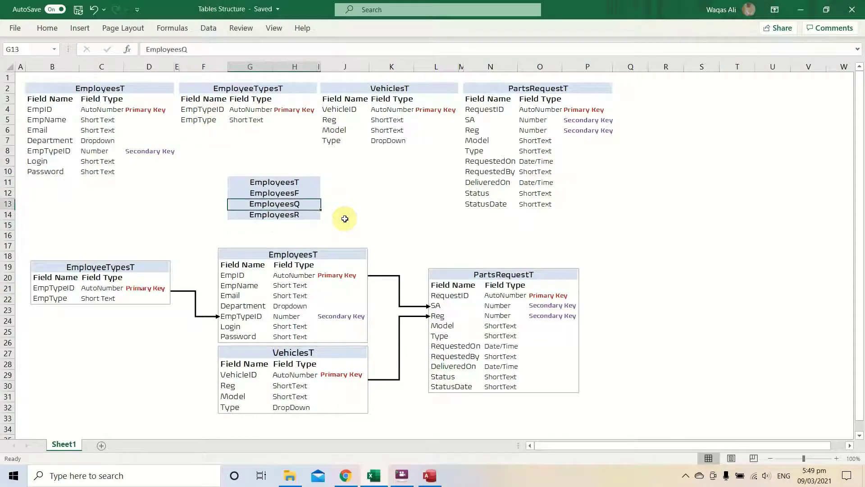
{"action": "key", "text": "Right"}
{"action": "key", "text": "Right"}
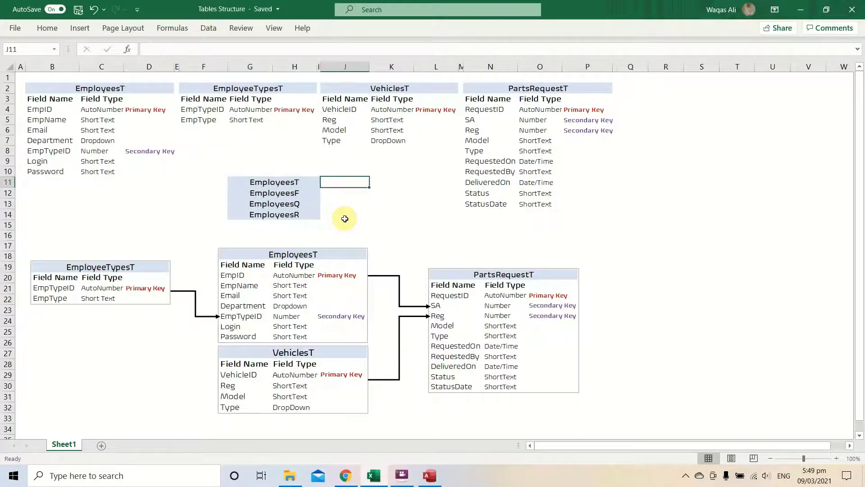
{"action": "type", "text": "tbl"}
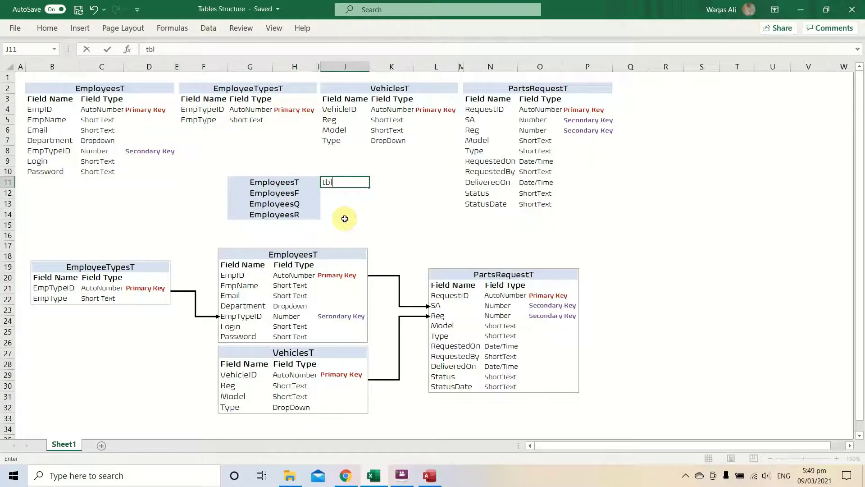
{"action": "type", "text": "Employees"}
{"action": "key", "text": "Return"}
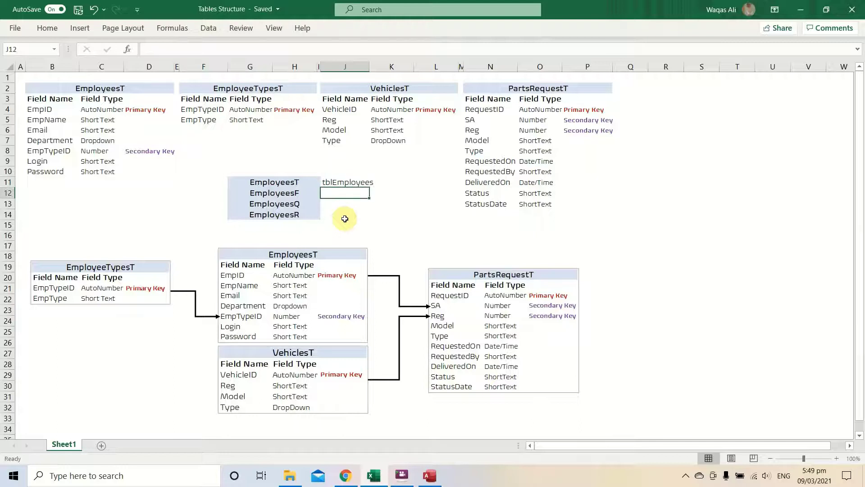
Add tbl_Employees in J12 and plain Employees in J13 as further naming style examples.
{"action": "type", "text": "tbl"}
{"action": "key", "text": "BackSpace"}
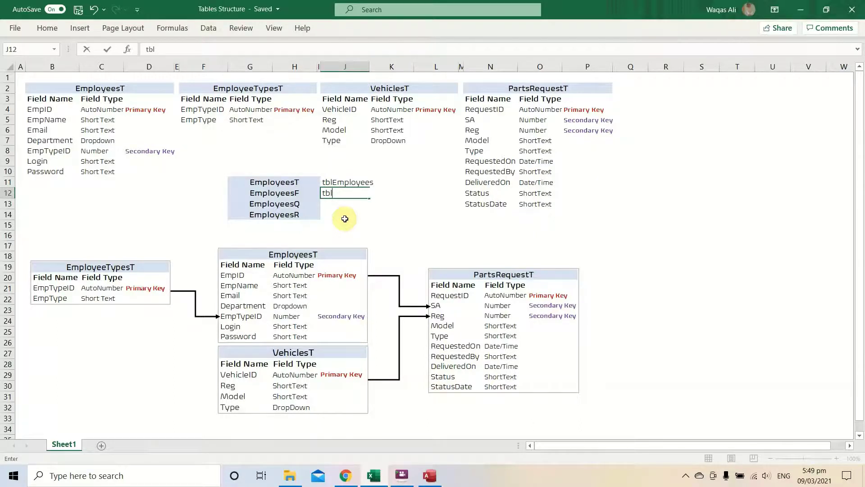
{"action": "type", "text": "_Employees"}
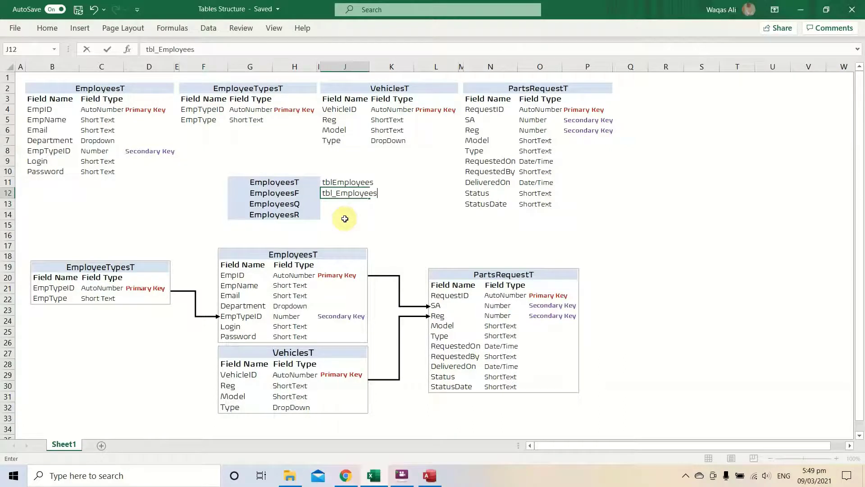
{"action": "key", "text": "Return"}
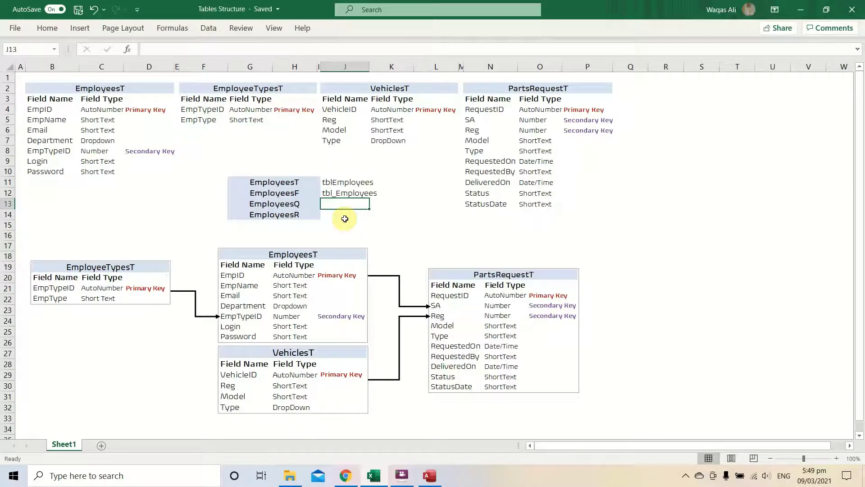
{"action": "type", "text": "Empo"}
{"action": "key", "text": "BackSpace"}
{"action": "type", "text": "loyees"}
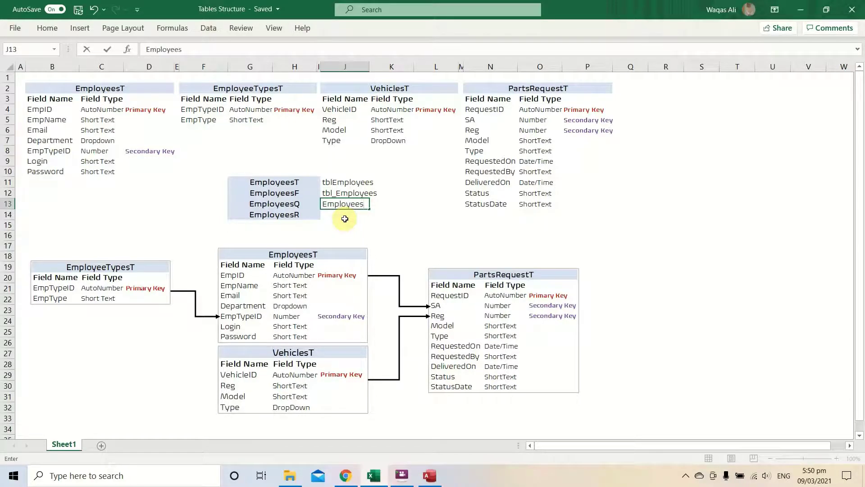
{"action": "key", "text": "Return"}
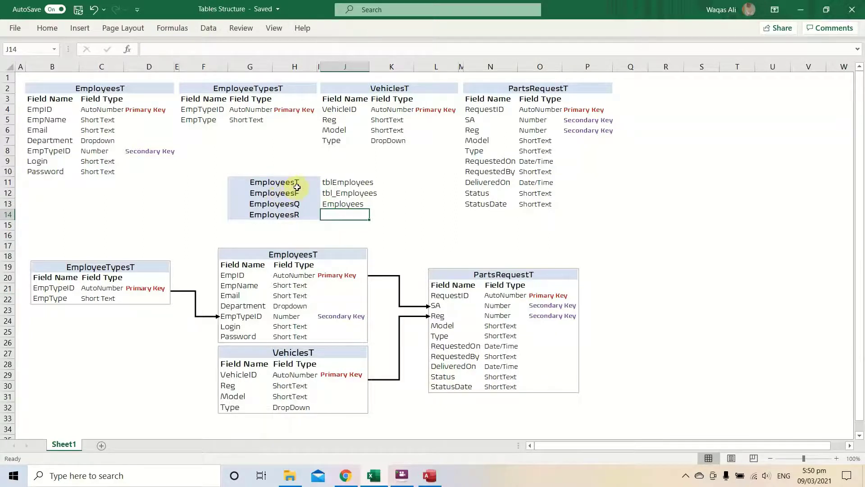
{"action": "mouse_move", "coordinate": [297, 186]}
{"action": "left_mouse_down"}
{"action": "mouse_move", "coordinate": [296, 213]}
{"action": "mouse_move", "coordinate": [296, 185]}
{"action": "left_mouse_up"}
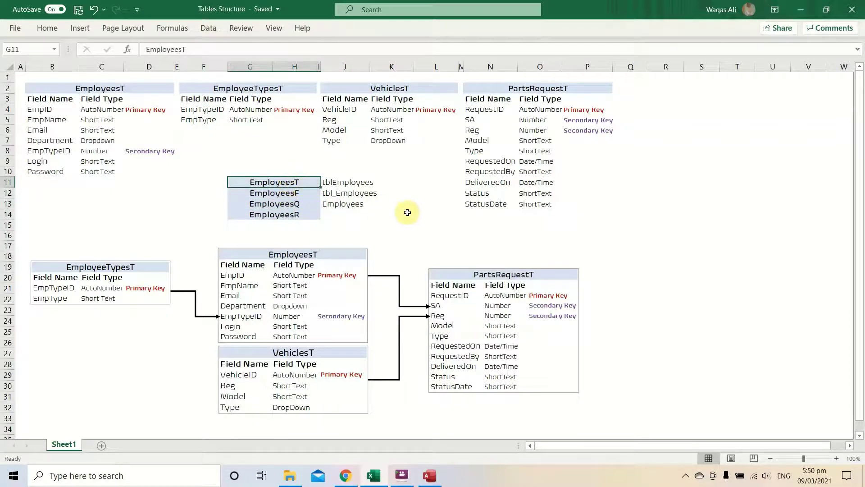
Undo all the naming examples in columns G and J of the plan and cancel the pending copy.
{"action": "key", "text": "ctrl+z"}
{"action": "key", "text": "ctrl+z"}
{"action": "key", "text": "ctrl+z"}
{"action": "key", "text": "ctrl+z"}
{"action": "key", "text": "ctrl+z"}
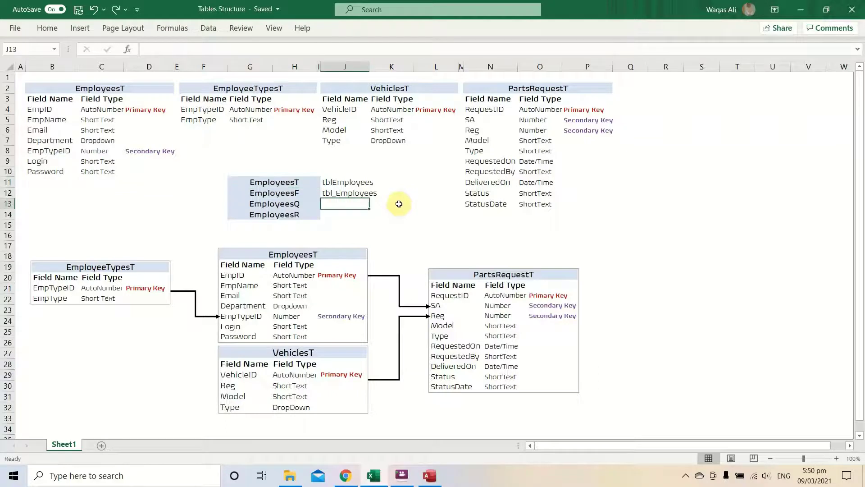
{"action": "key", "text": "ctrl+z"}
{"action": "key", "text": "ctrl+z"}
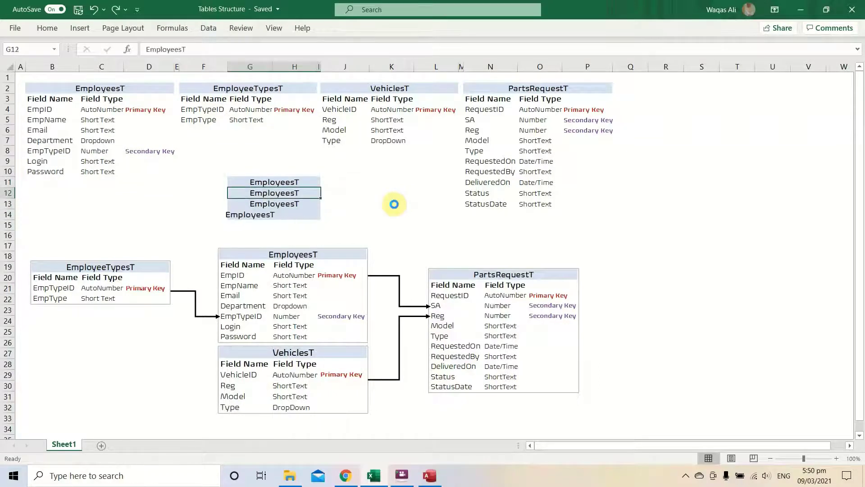
{"action": "key", "text": "ctrl+z"}
{"action": "key", "text": "ctrl+z"}
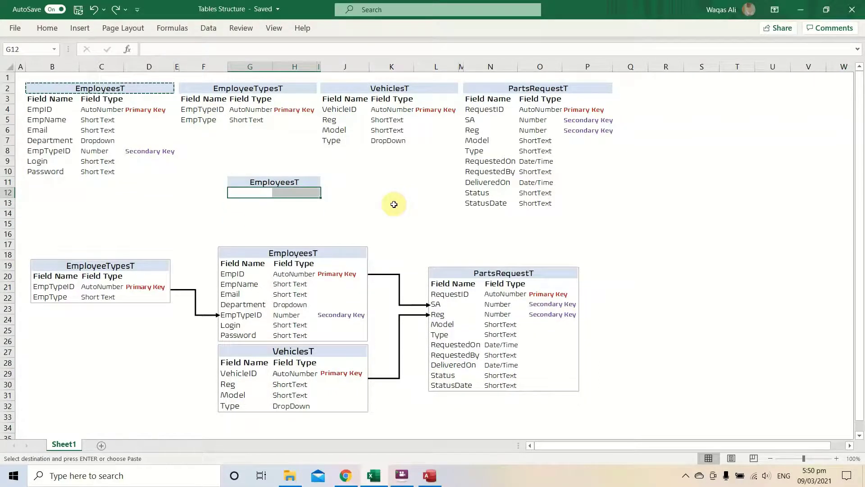
{"action": "key", "text": "ctrl+z"}
{"action": "left_click", "coordinate": [255, 182]}
{"action": "key", "text": "Escape"}
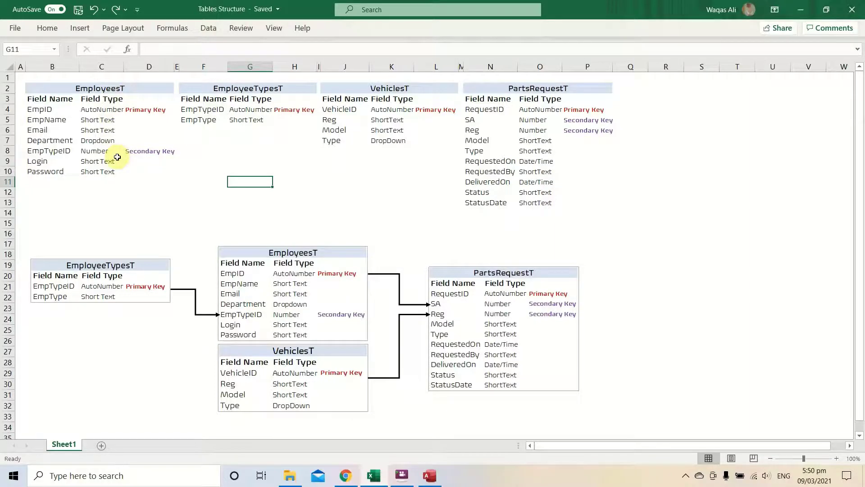
Switch to the EmployeesT design in Access and examine the data types available for the ID field.
{"action": "key", "text": "alt+Tab"}
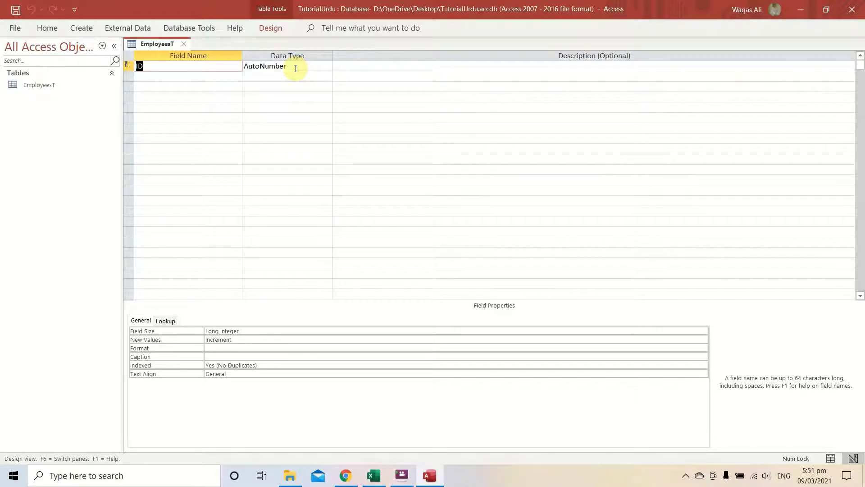
{"action": "left_click", "coordinate": [171, 68]}
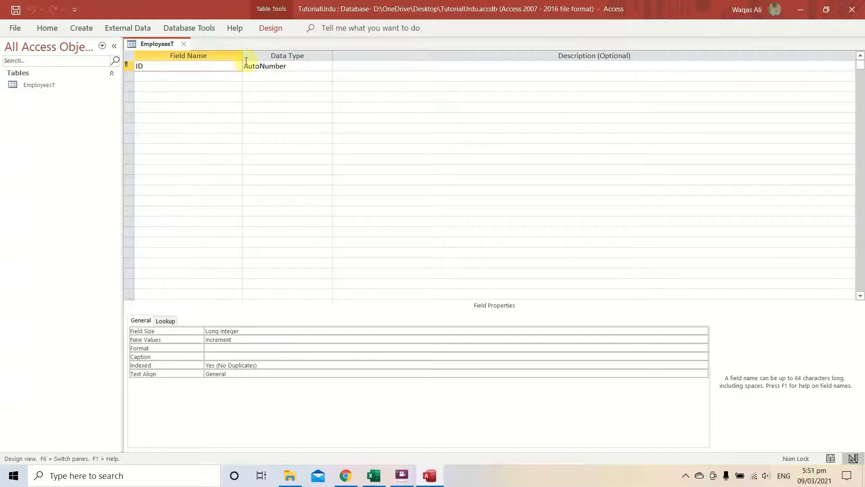
{"action": "left_click", "coordinate": [301, 67]}
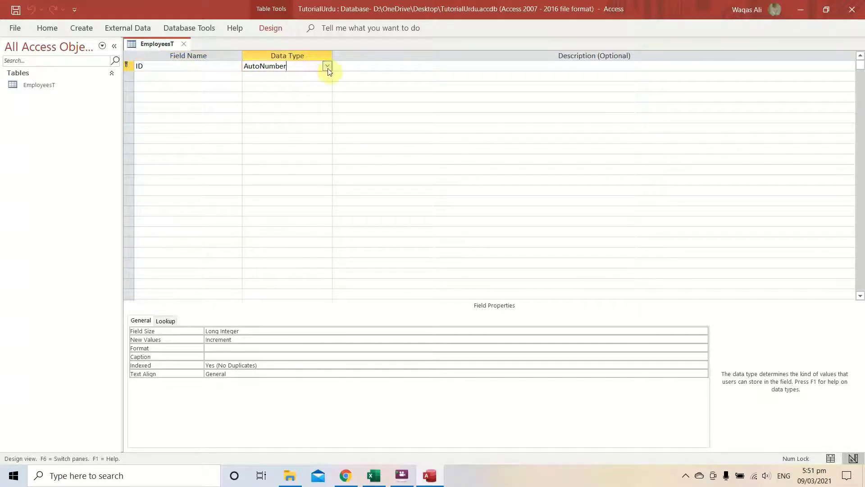
{"action": "left_click", "coordinate": [328, 67]}
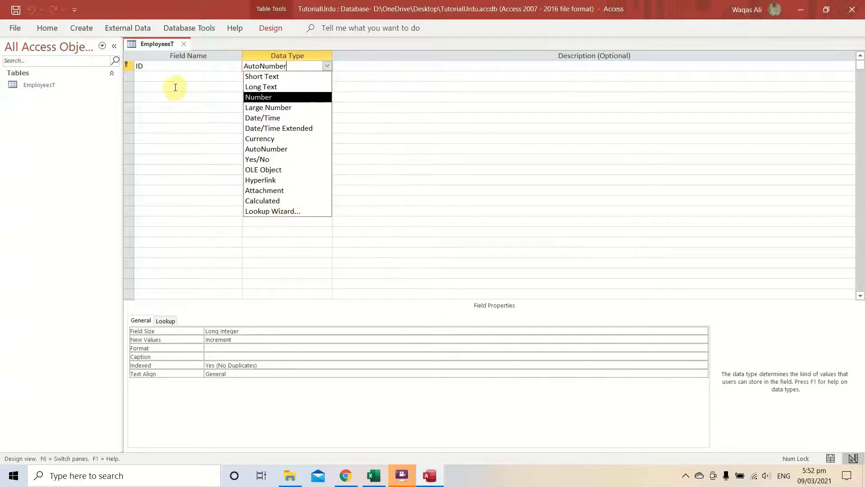
Copy EmpID from B4 of the Excel plan and rename the ID field in the Access EmployeesT table with it.
{"action": "key", "text": "alt+Tab"}
{"action": "left_click_drag", "start_coordinate": [81, 89], "coordinate": [75, 164]}
{"action": "left_click", "coordinate": [49, 110]}
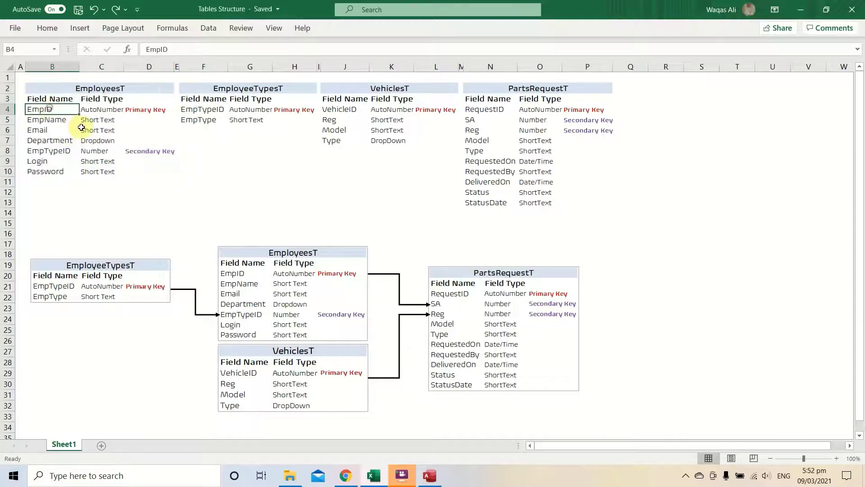
{"action": "key", "text": "ctrl+c"}
{"action": "key", "text": "alt+Tab"}
{"action": "left_click_drag", "start_coordinate": [155, 66], "coordinate": [88, 64]}
{"action": "key", "text": "ctrl+v"}
{"action": "key", "text": "alt+Tab"}
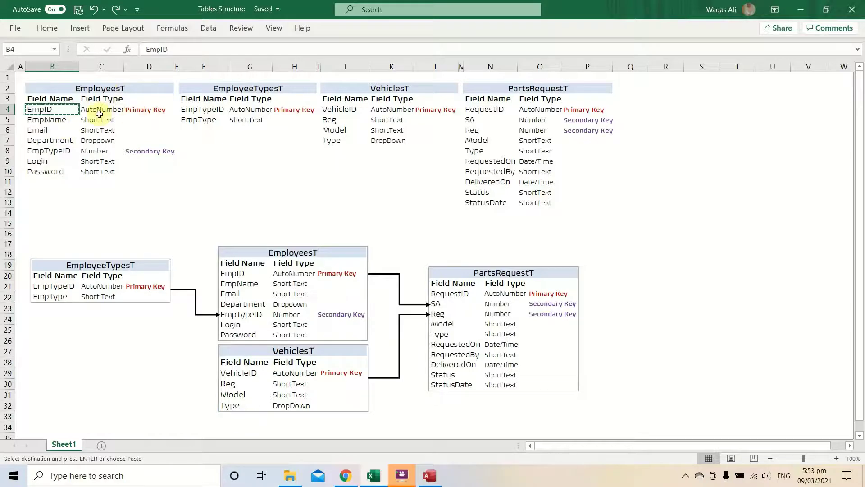
{"action": "key", "text": "alt+Tab"}
Copy EmpName from B5 of the Excel plan into a new Short Text field below EmpID in Access, checking its type against the plan.
{"action": "key", "text": "alt+Tab"}
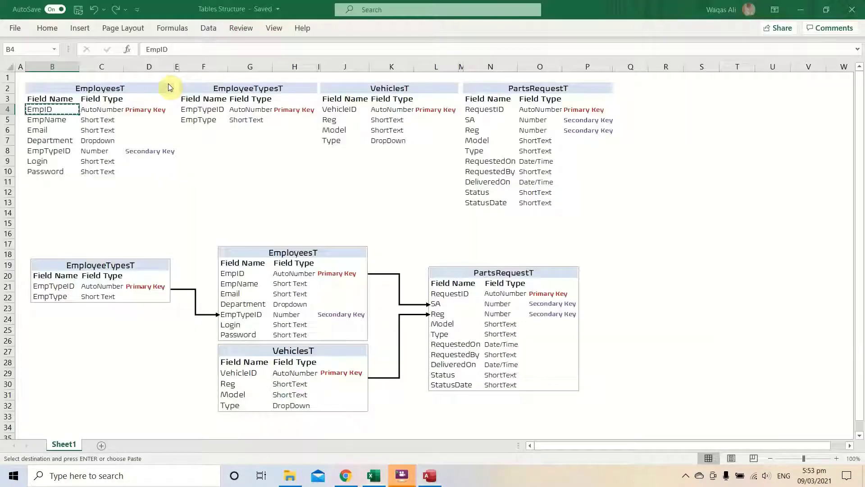
{"action": "left_click", "coordinate": [60, 119]}
{"action": "key", "text": "ctrl+c"}
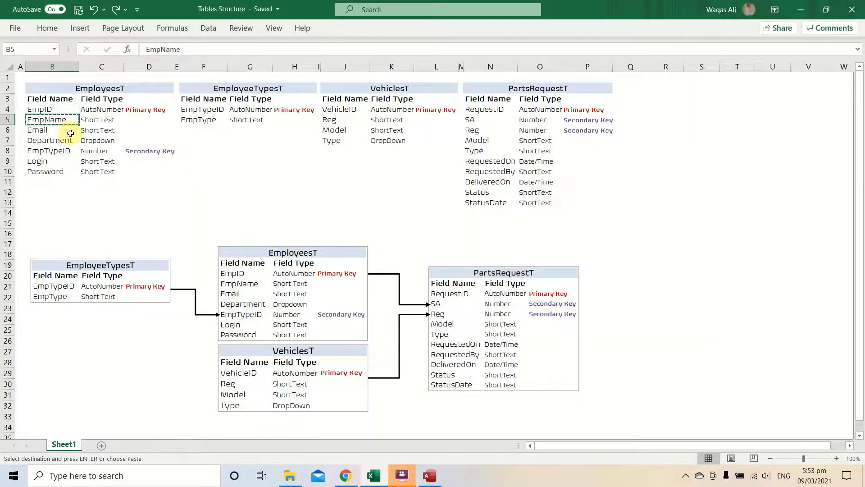
{"action": "key", "text": "alt+Tab"}
{"action": "left_click", "coordinate": [169, 76]}
{"action": "key", "text": "ctrl+v"}
{"action": "key", "text": "Tab"}
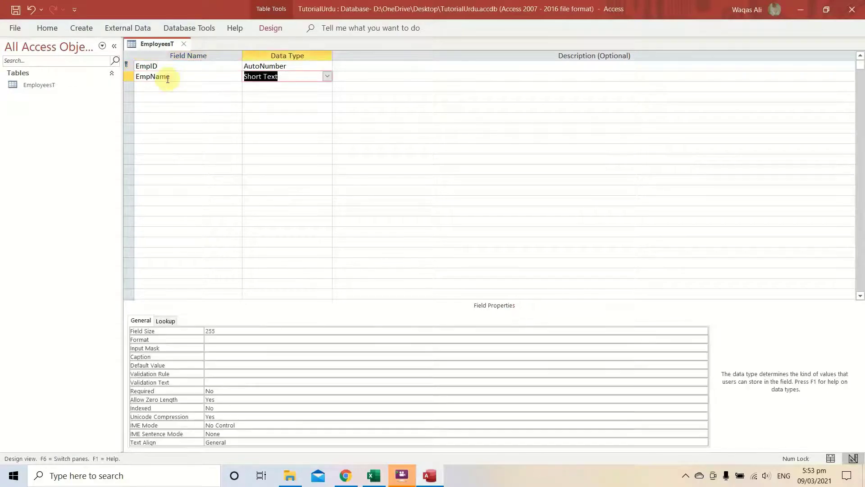
{"action": "key", "text": "alt+Tab"}
{"action": "left_click", "coordinate": [115, 120]}
{"action": "key", "text": "ctrl+c"}
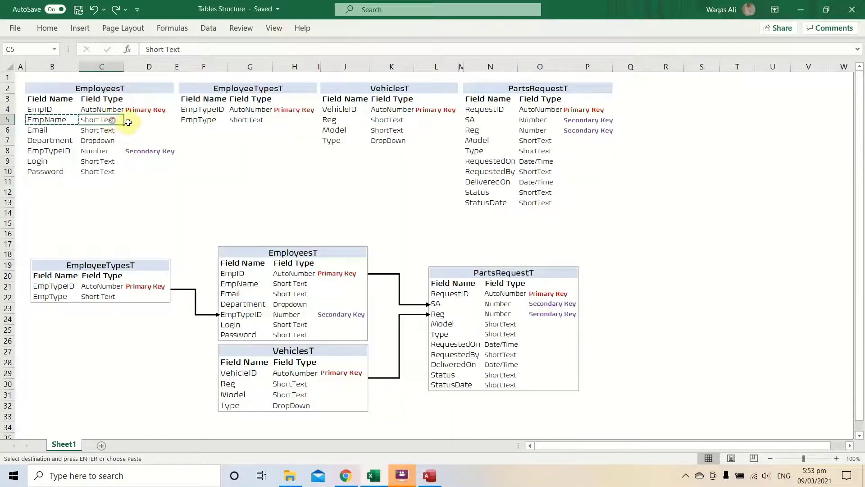
{"action": "key", "text": "alt+Tab"}
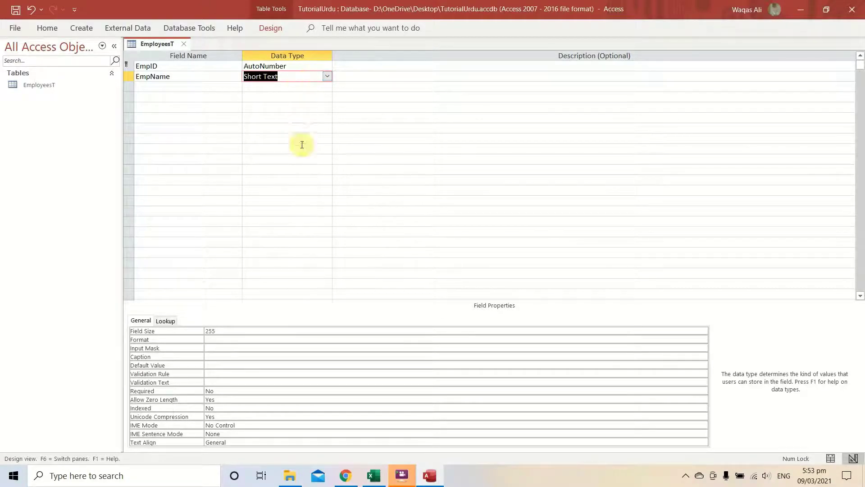
Set the EmpName field's size to 150 and check that it is kept.
{"action": "left_click", "coordinate": [219, 331]}
{"action": "left_click_drag", "start_coordinate": [219, 332], "coordinate": [203, 331]}
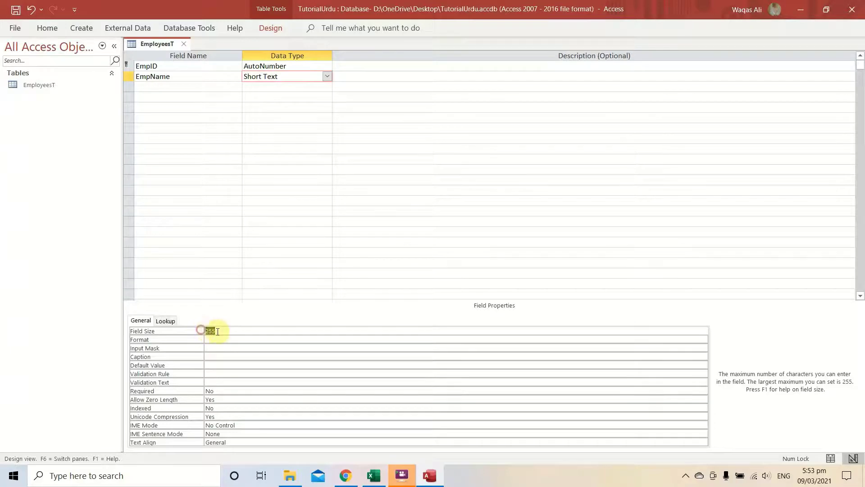
{"action": "left_click", "coordinate": [219, 331]}
{"action": "key", "text": "BackSpace"}
{"action": "key", "text": "BackSpace"}
{"action": "key", "text": "BackSpace"}
{"action": "type", "text": "150"}
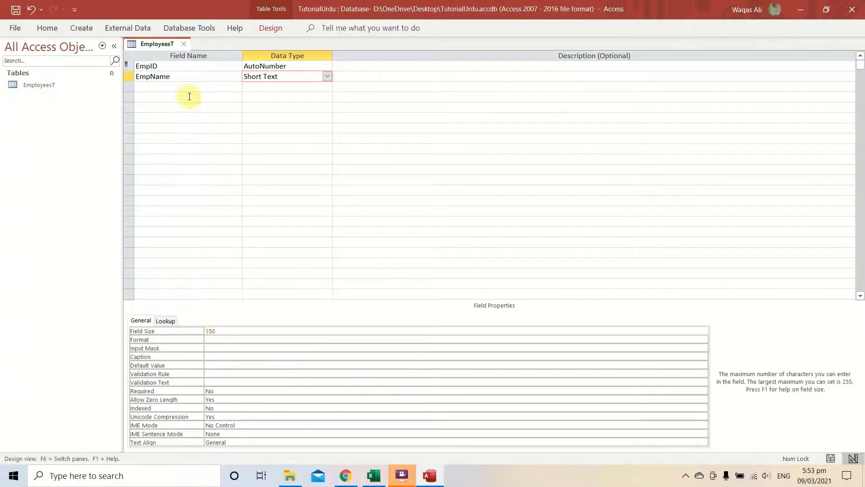
{"action": "left_click", "coordinate": [178, 86]}
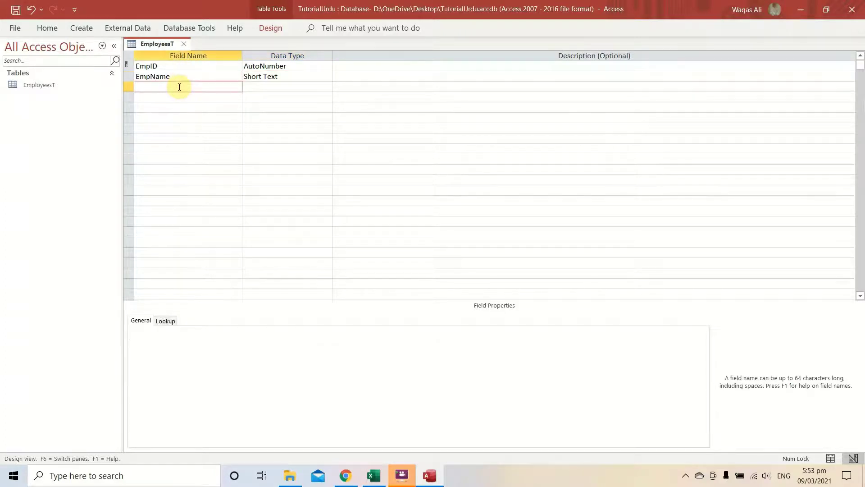
{"action": "left_click", "coordinate": [281, 77]}
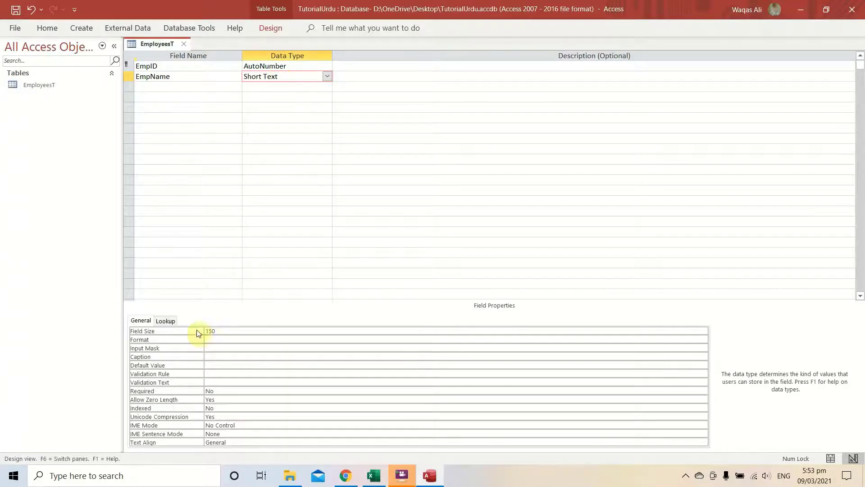
Add the plan's Email field below EmpName in Access as Short Text with a field size of 150.
{"action": "left_click", "coordinate": [183, 86]}
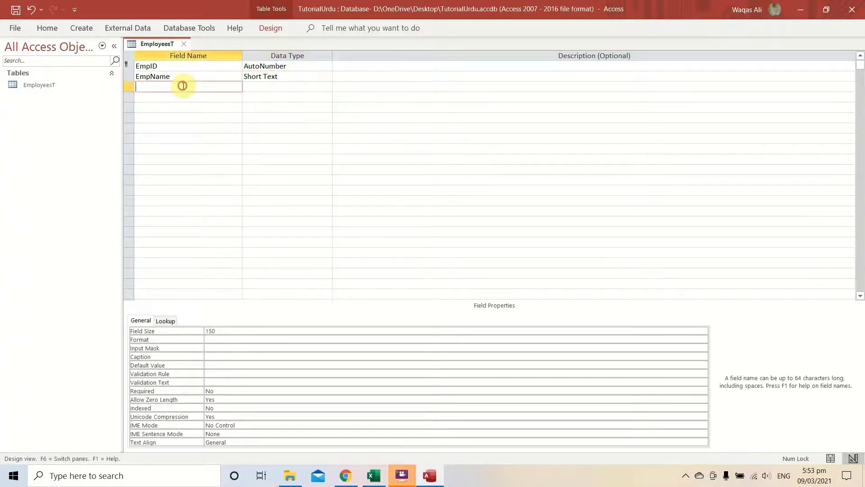
{"action": "key", "text": "alt+Tab"}
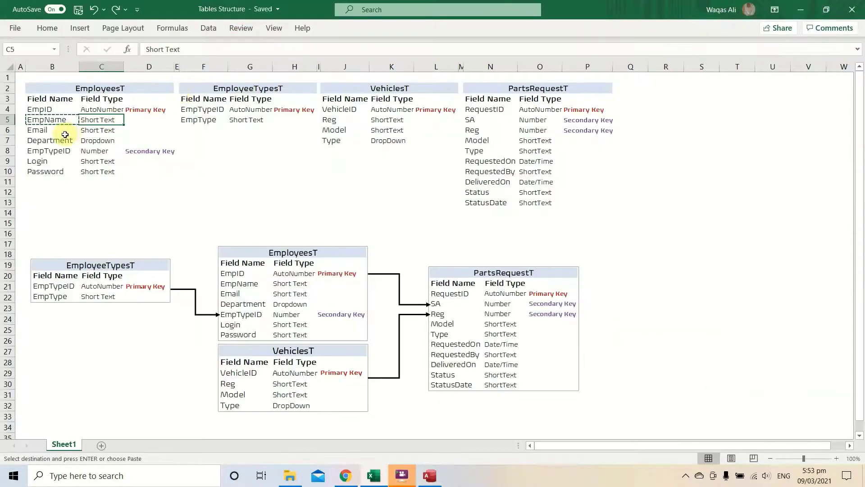
{"action": "left_click", "coordinate": [65, 135]}
{"action": "key", "text": "alt+Tab"}
{"action": "type", "text": "Email"}
{"action": "key", "text": "Tab"}
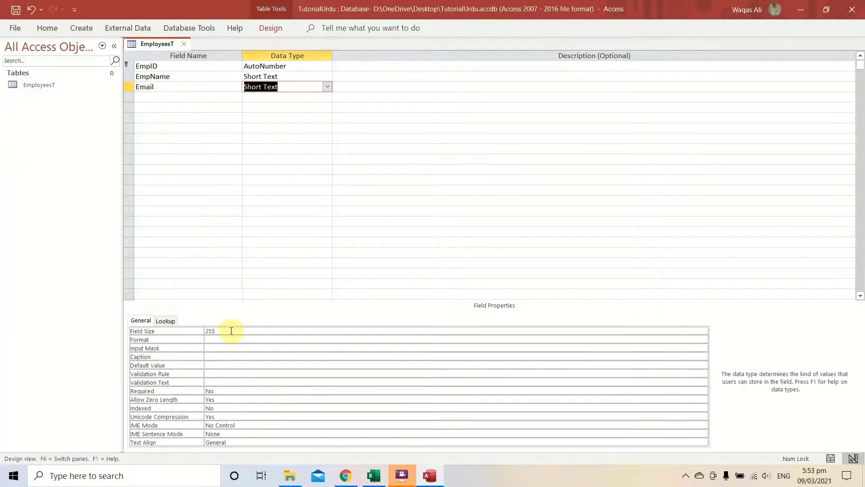
{"action": "left_click", "coordinate": [189, 330]}
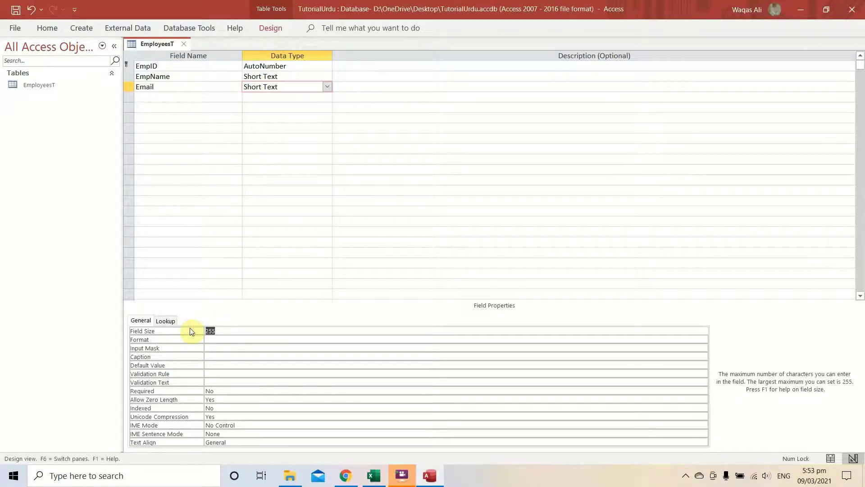
{"action": "type", "text": "150"}
{"action": "key", "text": "Return"}
Copy Department from B7 of the Excel plan into a new field below Email in the Access EmployeesT table.
{"action": "key", "text": "alt+Tab"}
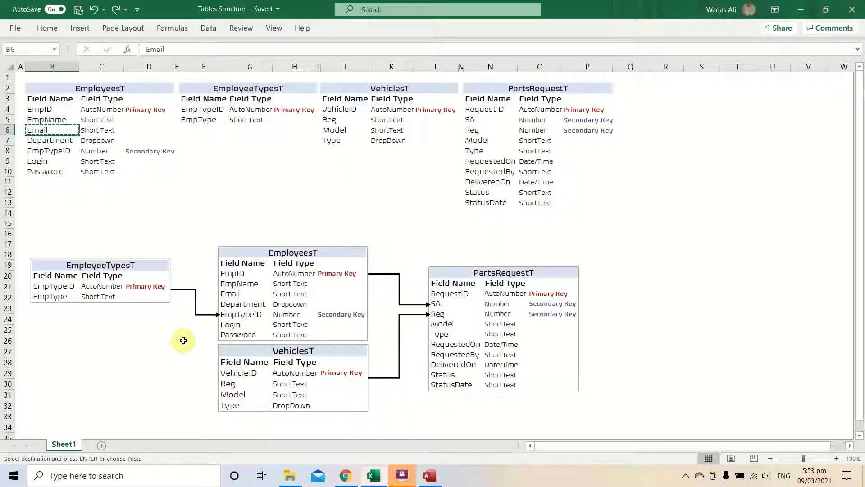
{"action": "left_click", "coordinate": [58, 140]}
{"action": "key", "text": "ctrl+c"}
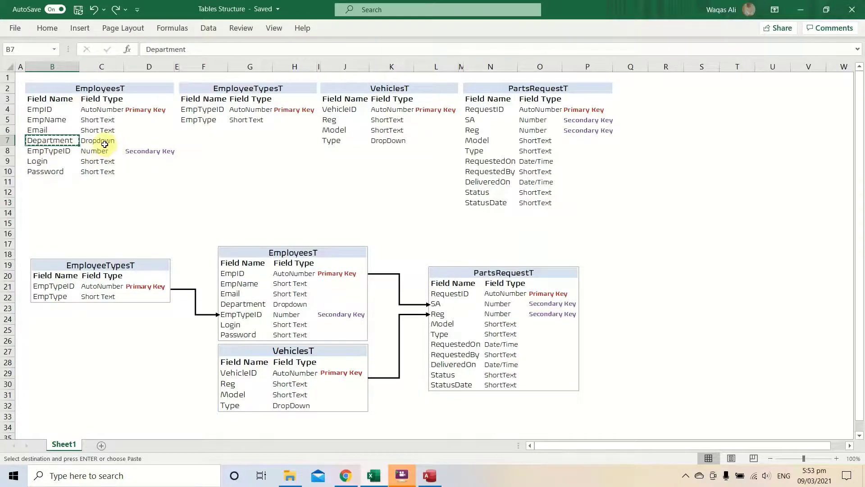
{"action": "key", "text": "alt+Tab"}
{"action": "left_click", "coordinate": [178, 96]}
{"action": "key", "text": "ctrl+v"}
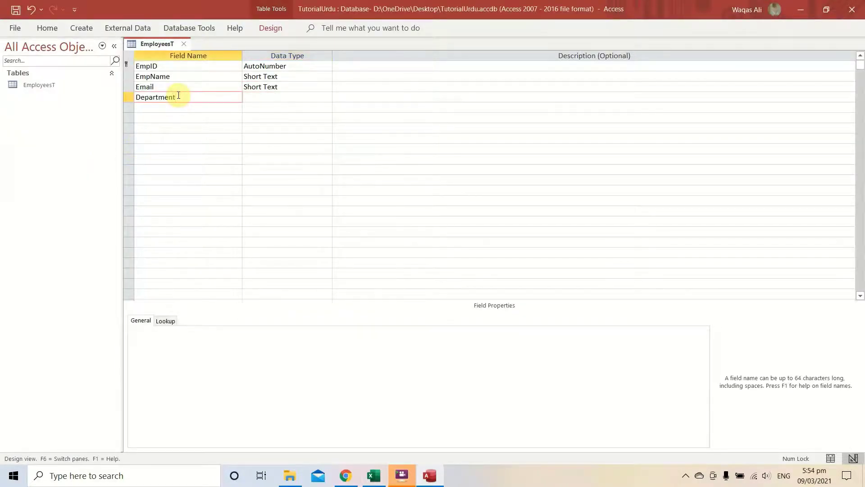
{"action": "key", "text": "Tab"}
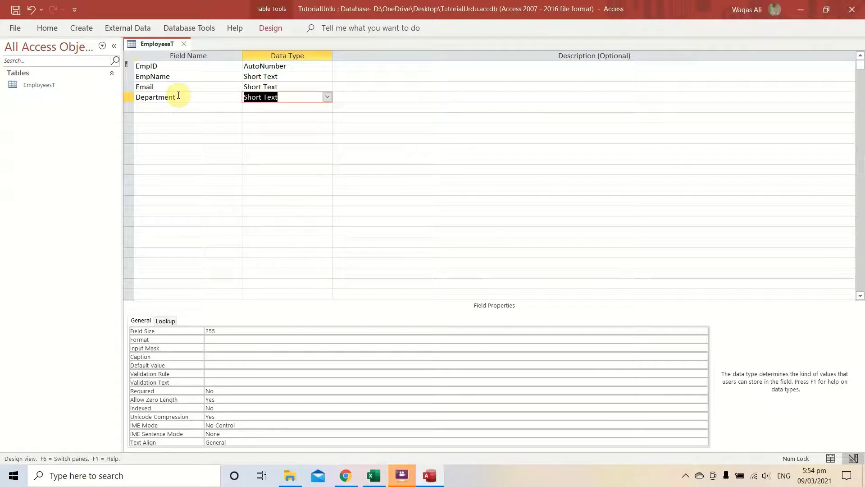
Start the Lookup Wizard for the Department field and choose to type in the lookup values.
{"action": "left_click", "coordinate": [327, 97]}
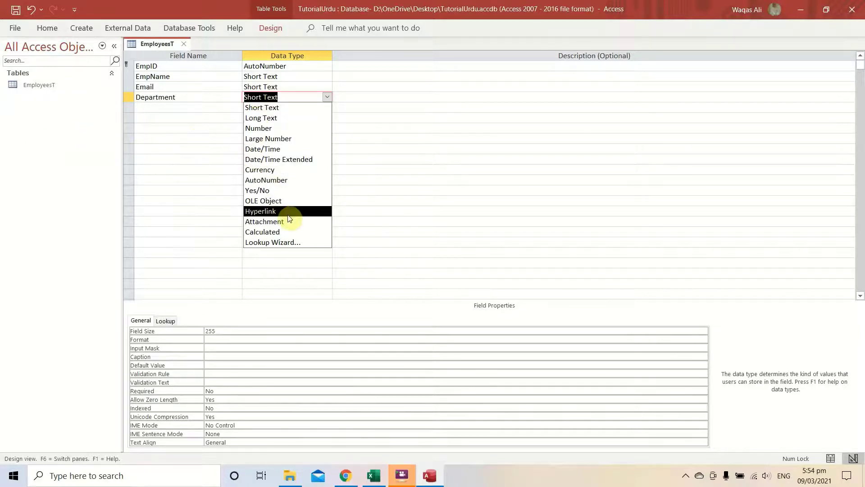
{"action": "left_click", "coordinate": [287, 243]}
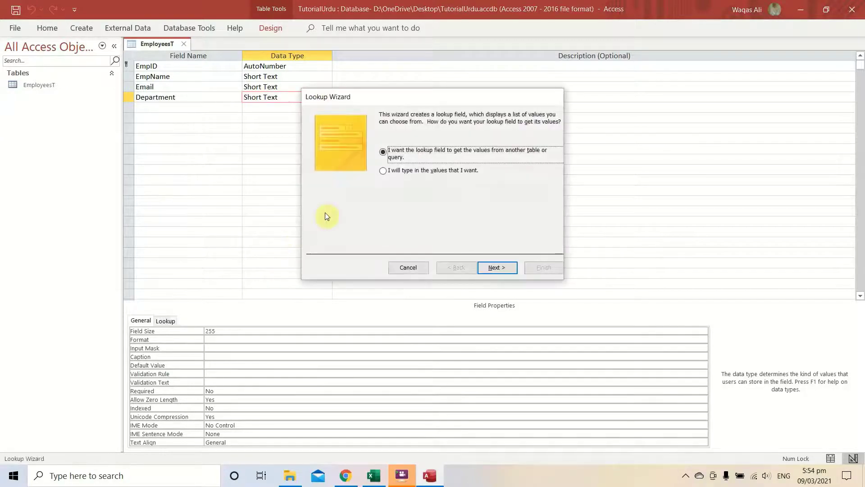
{"action": "left_click_drag", "start_coordinate": [439, 99], "coordinate": [425, 120]}
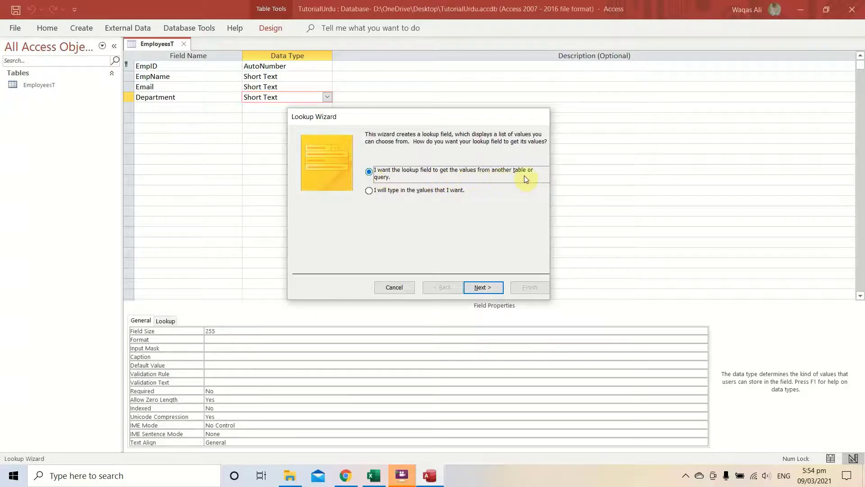
{"action": "left_click", "coordinate": [369, 191]}
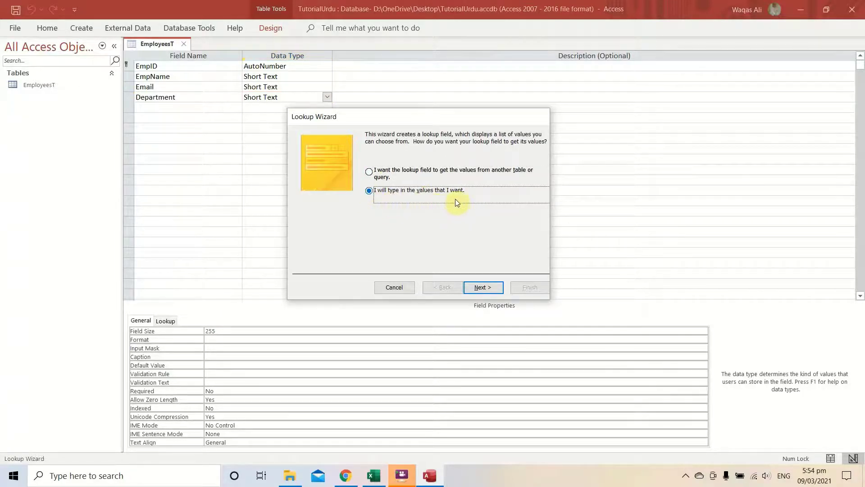
{"action": "left_click", "coordinate": [440, 290]}
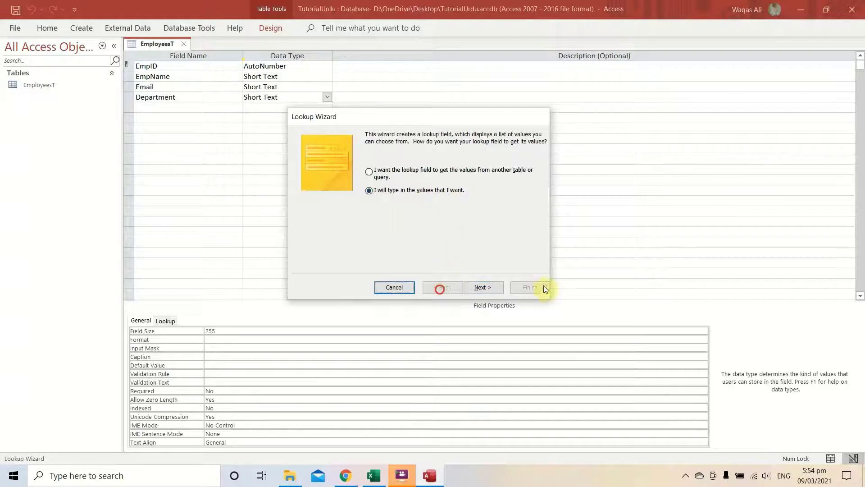
{"action": "left_click", "coordinate": [540, 291]}
{"action": "left_click", "coordinate": [446, 288]}
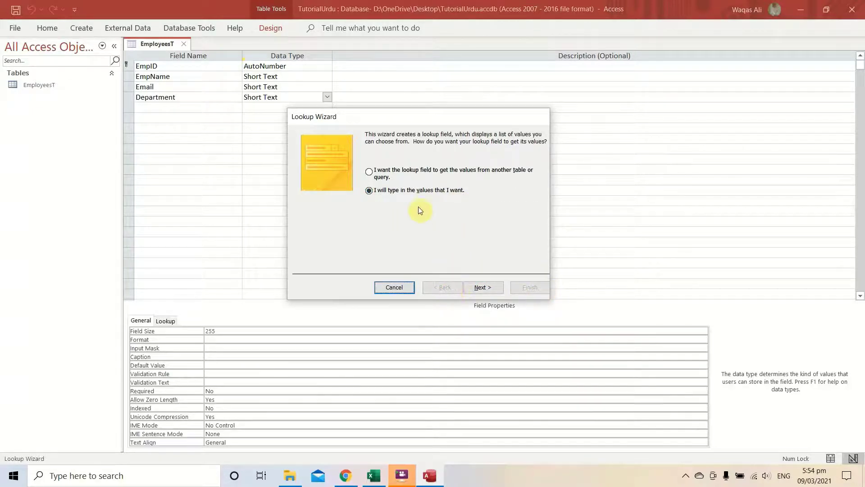
{"action": "left_click", "coordinate": [371, 191]}
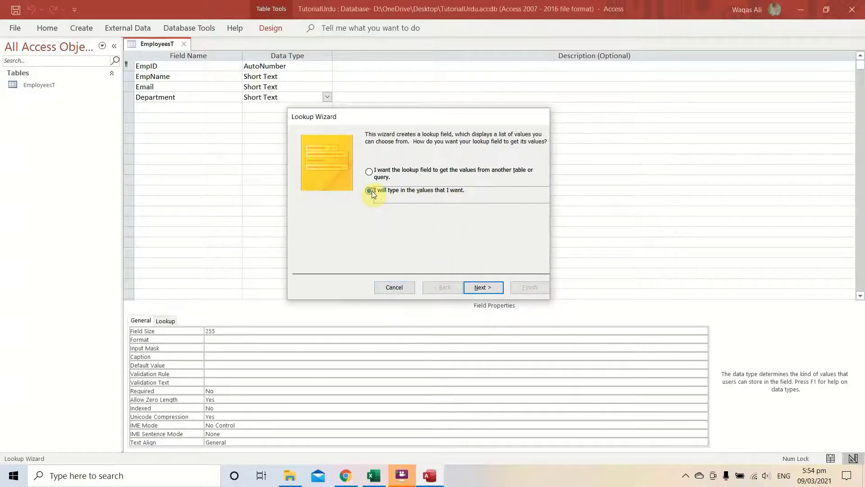
{"action": "left_click", "coordinate": [481, 288]}
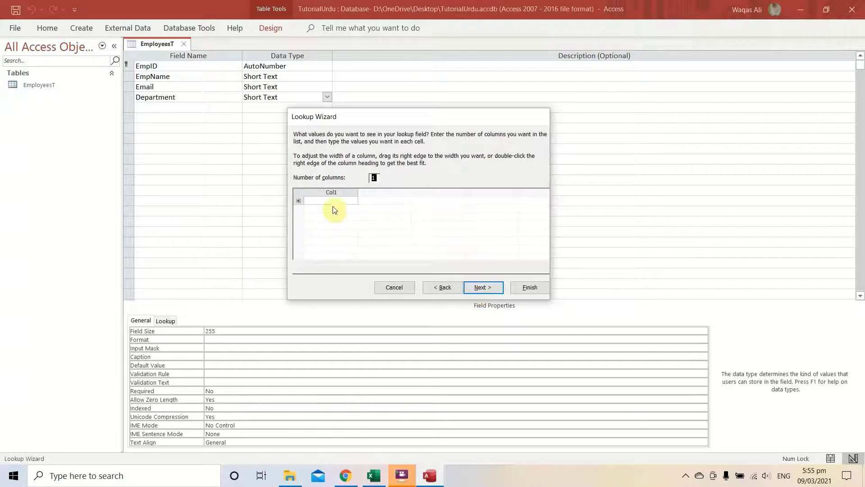
Enter Sales, Service, Parts and Others as the single-column lookup values for Department.
{"action": "left_click", "coordinate": [334, 200]}
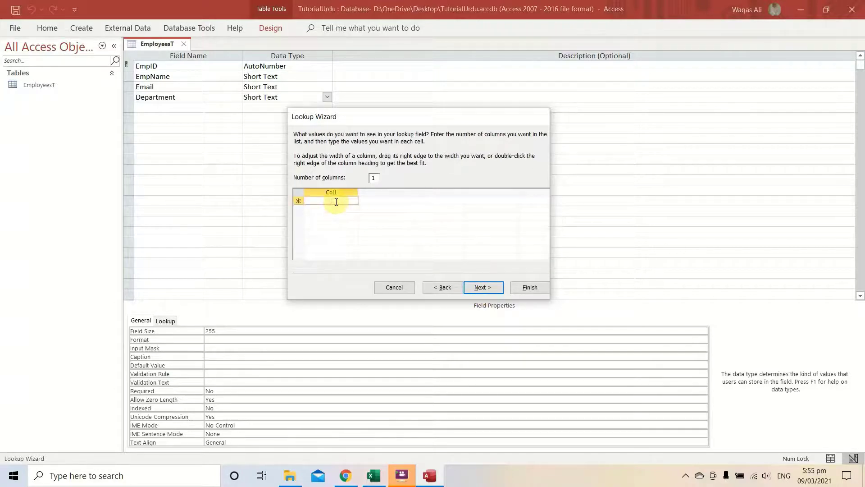
{"action": "type", "text": "Sales"}
{"action": "key", "text": "Return"}
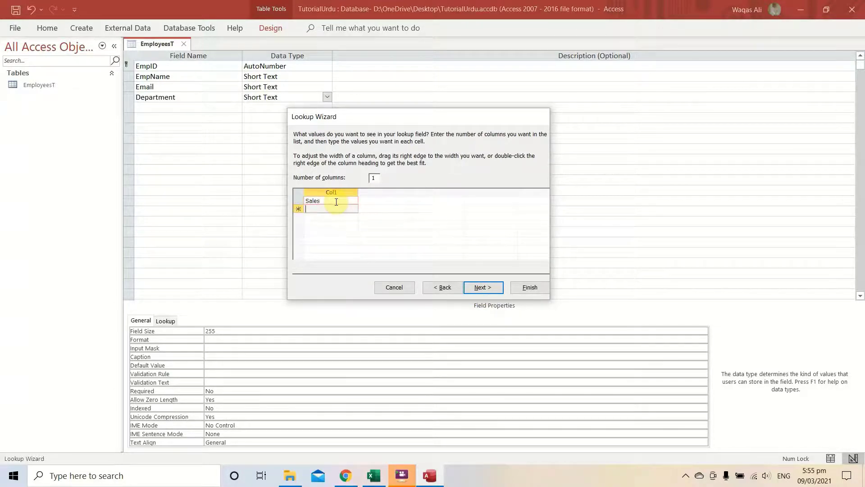
{"action": "type", "text": "Service"}
{"action": "key", "text": "Return"}
{"action": "type", "text": "Parts"}
{"action": "key", "text": "Return"}
{"action": "type", "text": "Others"}
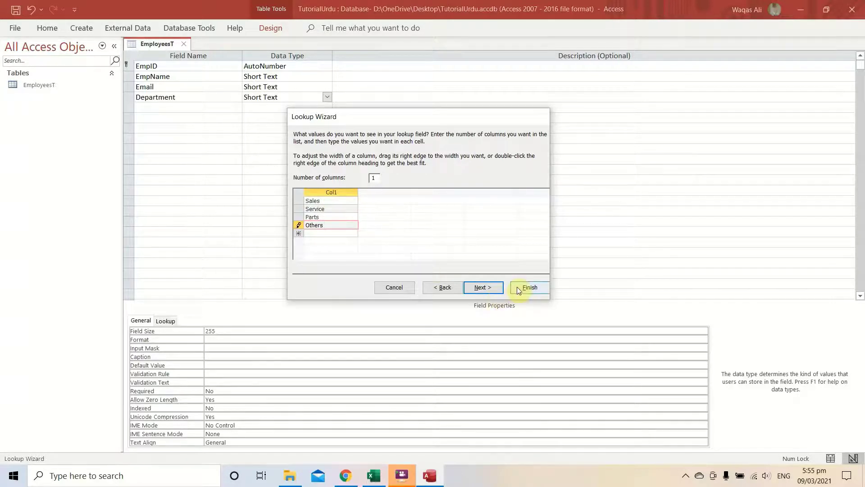
{"action": "left_click", "coordinate": [489, 288]}
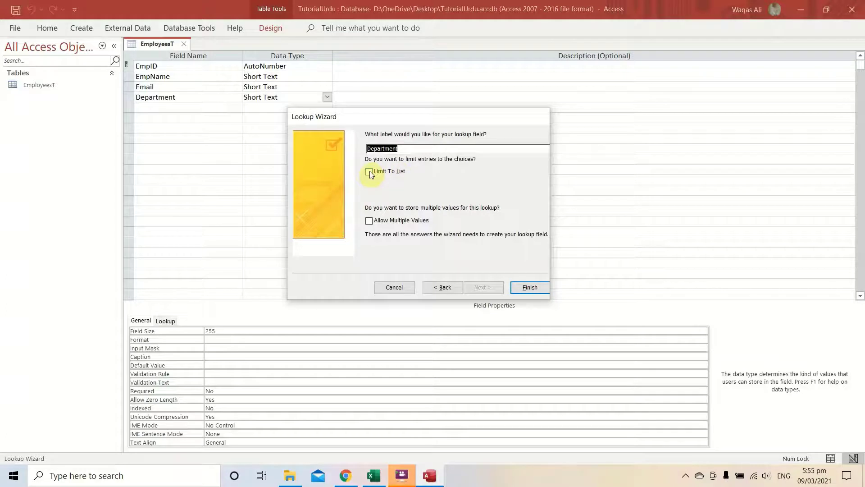
Limit Department entries to the list, finish the lookup, and save the EmployeesT table.
{"action": "left_click", "coordinate": [370, 172]}
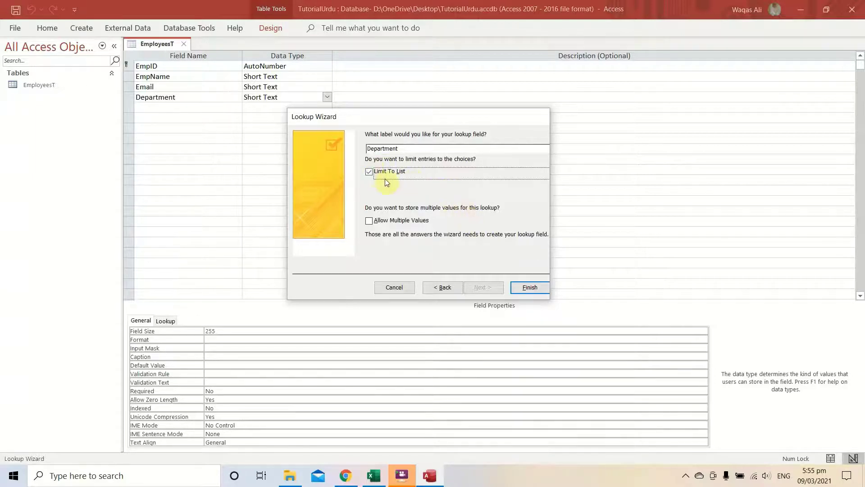
{"action": "left_click", "coordinate": [530, 288]}
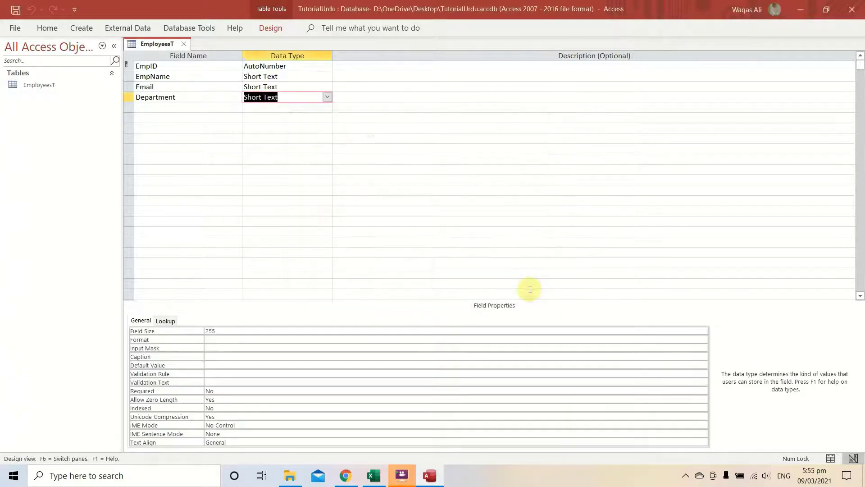
{"action": "right_click", "coordinate": [157, 47]}
{"action": "left_click", "coordinate": [167, 57]}
{"action": "right_click", "coordinate": [151, 43]}
{"action": "left_click", "coordinate": [160, 52]}
Copy EmpTypeID from B8 of the Excel plan and check its field type there.
{"action": "key", "text": "alt+Tab"}
{"action": "key", "text": "alt+Tab"}
{"action": "key", "text": "Down"}
{"action": "key", "text": "Left"}
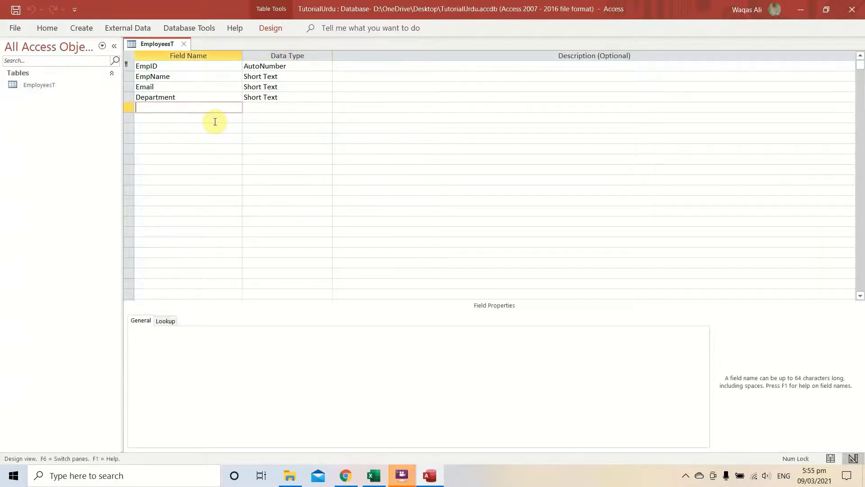
{"action": "key", "text": "alt+Tab"}
{"action": "key", "text": "Down"}
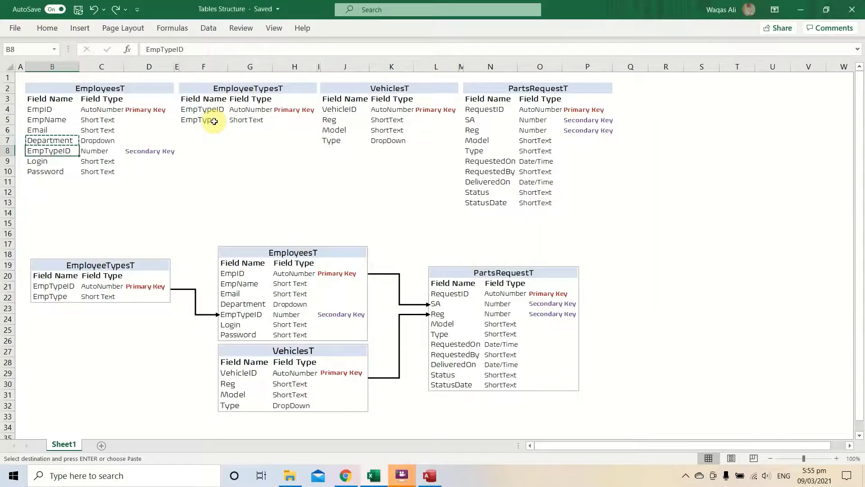
{"action": "key", "text": "ctrl+c"}
{"action": "key", "text": "Right"}
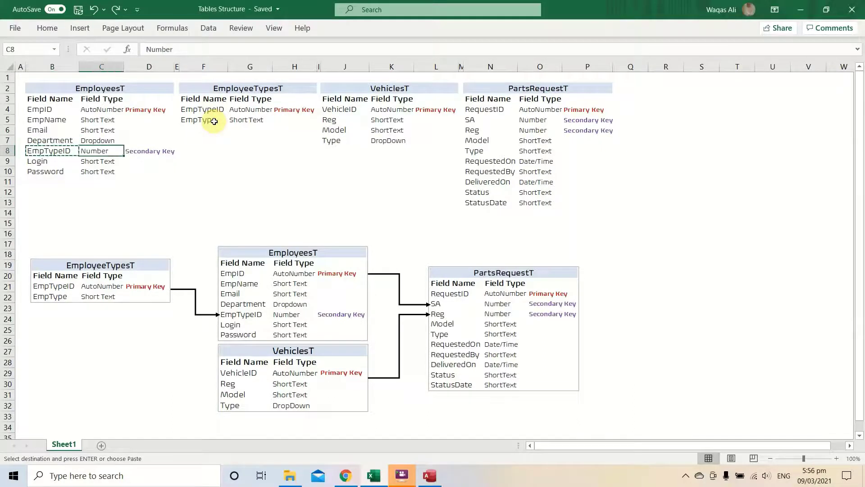
{"action": "key", "text": "Left"}
{"action": "key", "text": "Right"}
Add EmpTypeID below Department in the Access EmployeesT table with the Number data type.
{"action": "key", "text": "alt+Tab"}
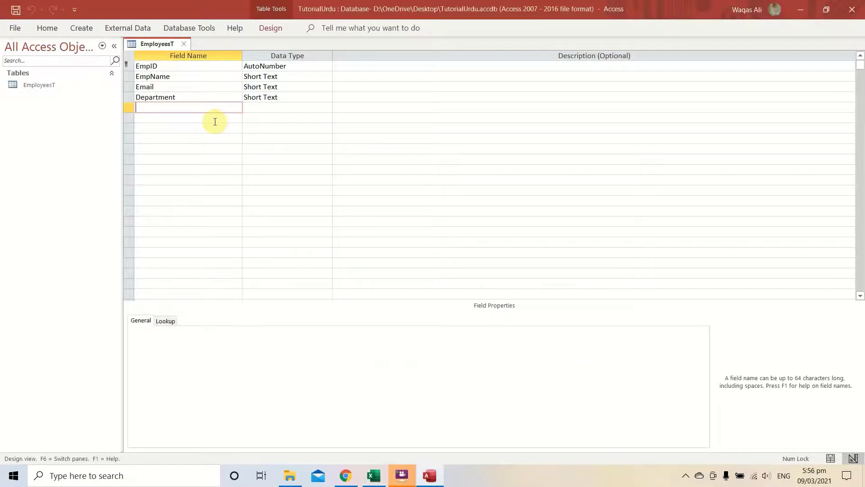
{"action": "key", "text": "ctrl+v"}
{"action": "key", "text": "Tab"}
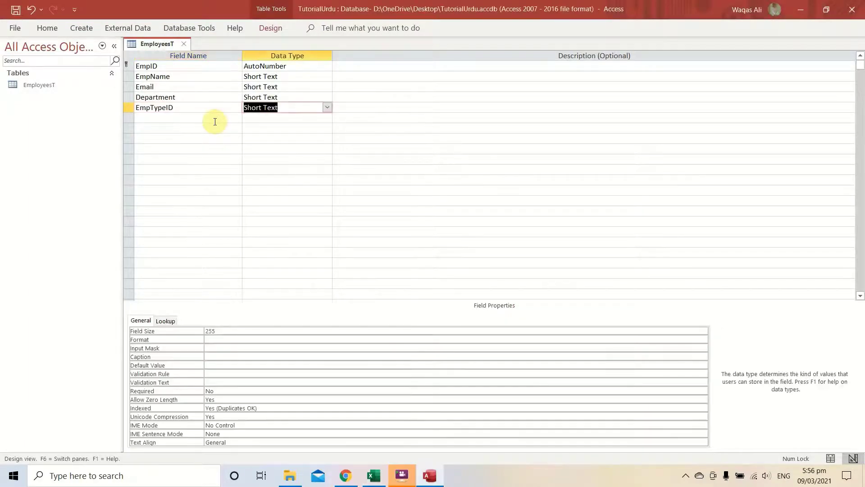
{"action": "type", "text": "number"}
Copy Login from B9 of the Excel plan into a new Short Text field below EmpTypeID in Access.
{"action": "left_click", "coordinate": [215, 122]}
{"action": "key", "text": "alt+Tab"}
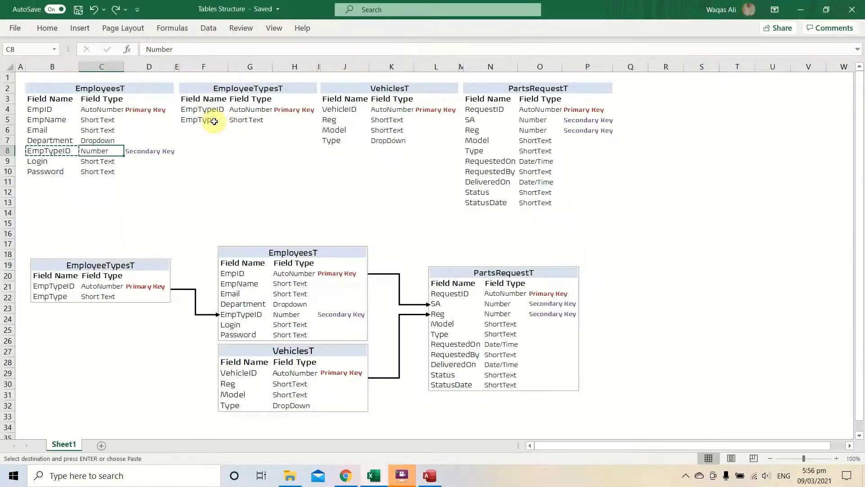
{"action": "key", "text": "Down"}
{"action": "key", "text": "Left"}
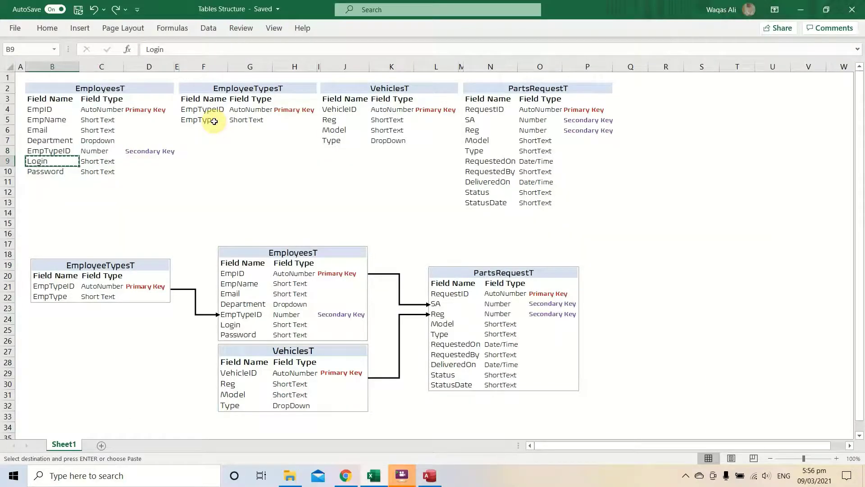
{"action": "key", "text": "alt+Tab"}
{"action": "key", "text": "ctrl+v"}
{"action": "key", "text": "Tab"}
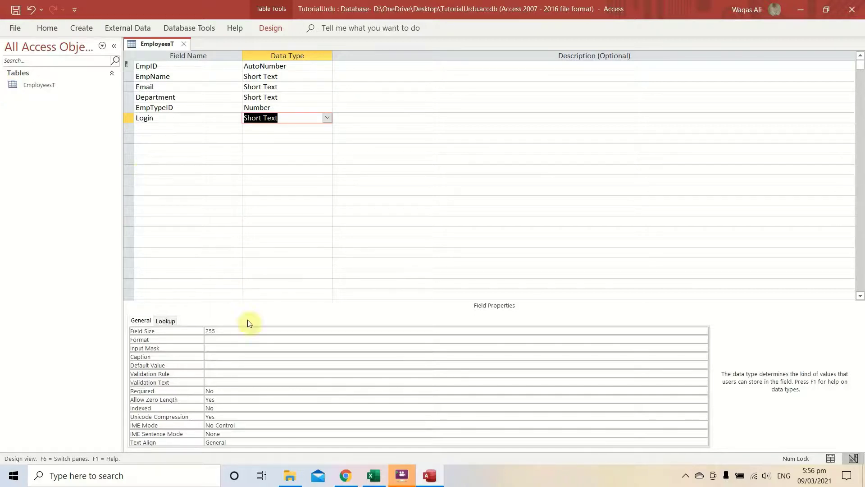
Set the Login field's size to 25.
{"action": "left_click", "coordinate": [187, 330]}
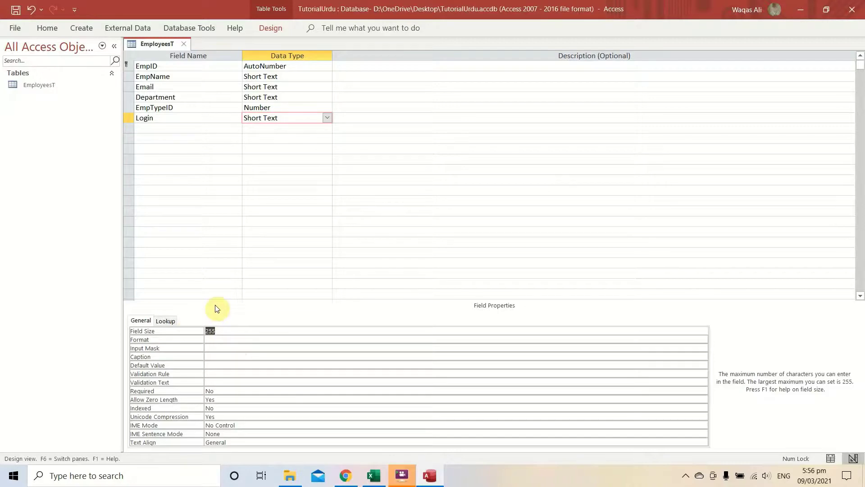
{"action": "key", "text": "Left"}
{"action": "key", "text": "Left"}
{"action": "key", "text": "BackSpace"}
{"action": "left_click", "coordinate": [200, 123]}
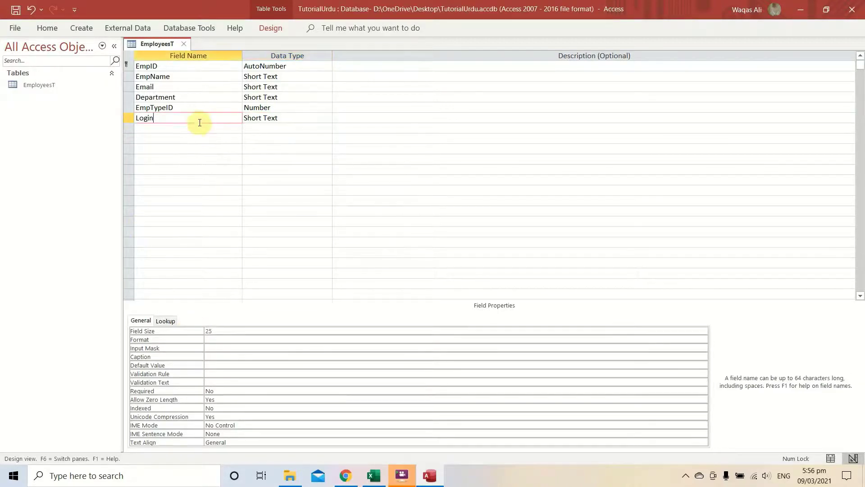
Add a Short Text field named Password below Login and set its field size to 10.
{"action": "left_click", "coordinate": [199, 128]}
{"action": "type", "text": "Passw"}
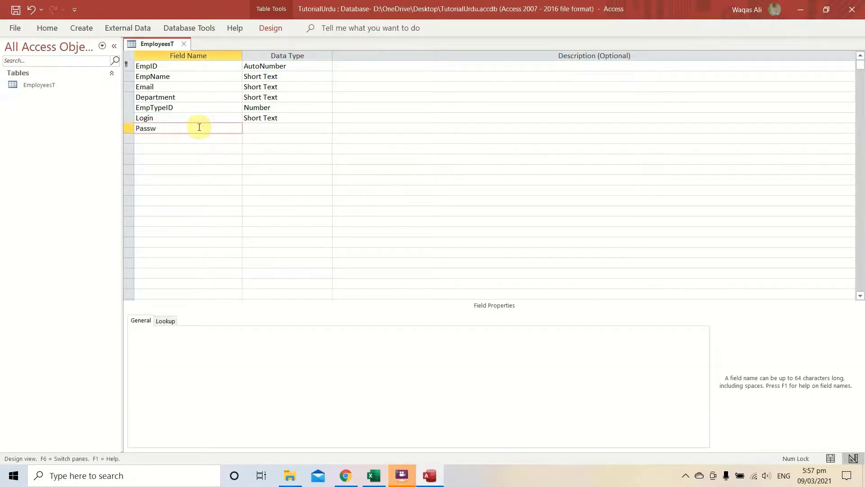
{"action": "type", "text": "ord"}
{"action": "key", "text": "Tab"}
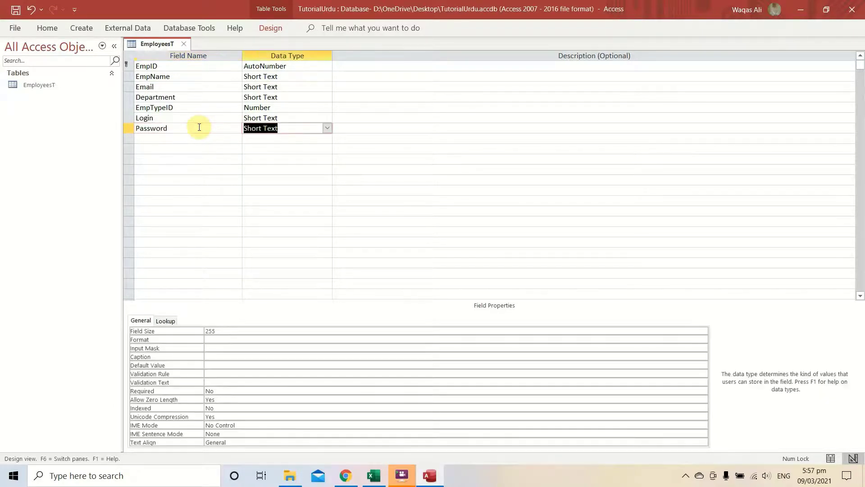
{"action": "left_click", "coordinate": [207, 330]}
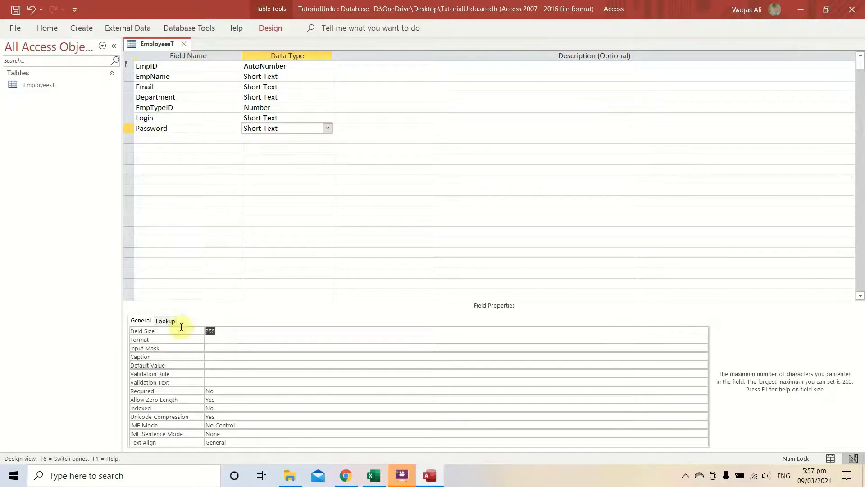
{"action": "type", "text": "10"}
{"action": "key", "text": "Return"}
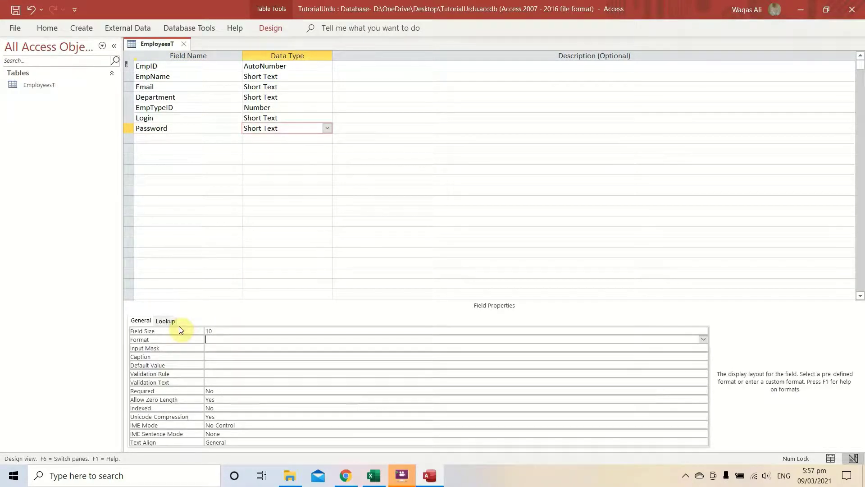
Apply the predefined Password input mask to the Password field with the Input Mask Wizard, saving the table first.
{"action": "left_click", "coordinate": [219, 349]}
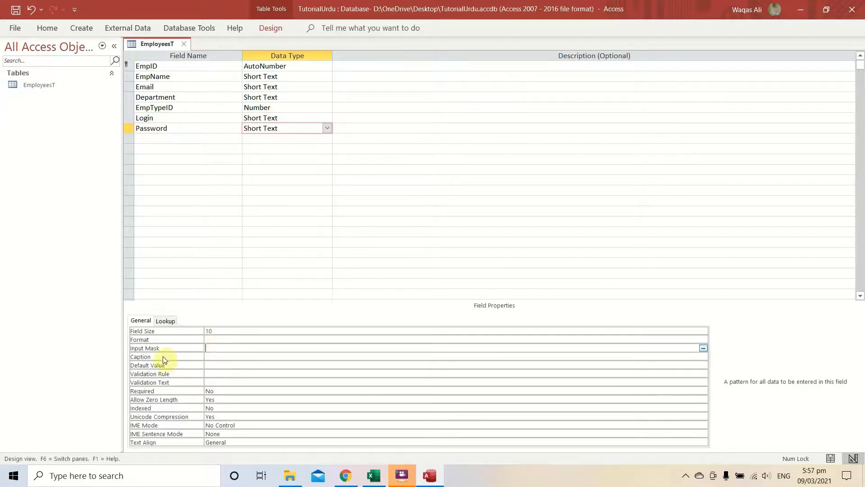
{"action": "left_click", "coordinate": [702, 349]}
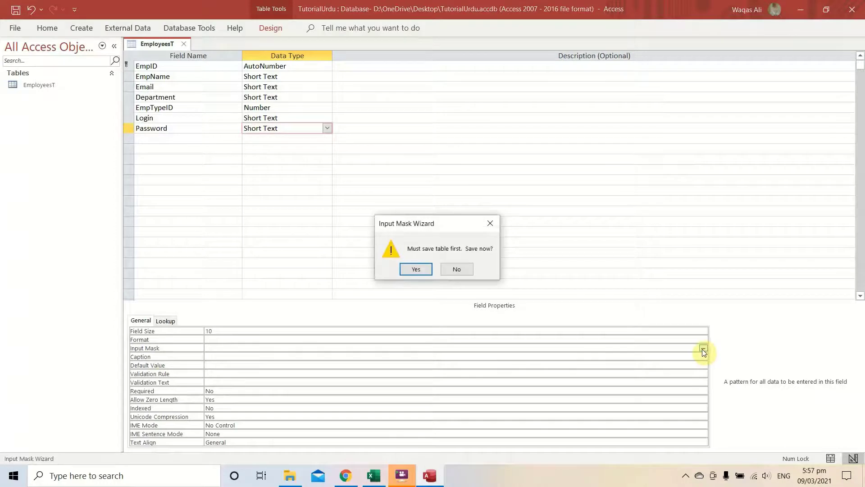
{"action": "left_click", "coordinate": [416, 269]}
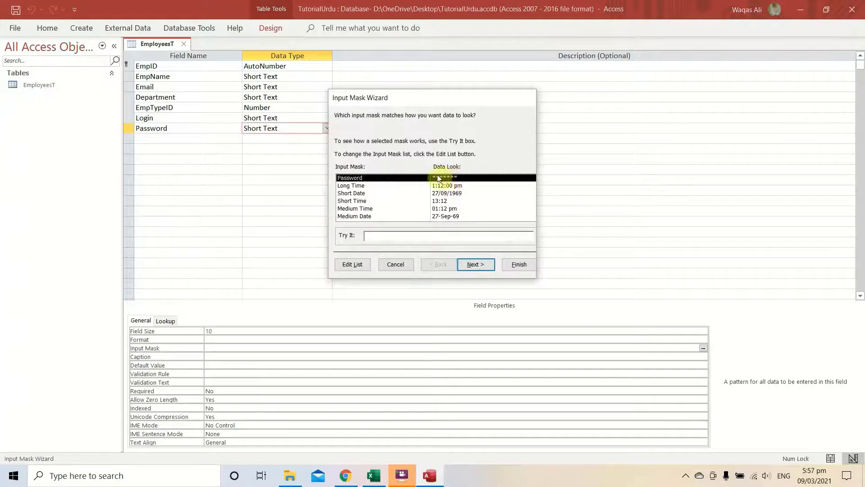
{"action": "left_click", "coordinate": [520, 265]}
Save the EmployeesT table design.
{"action": "right_click", "coordinate": [147, 45]}
{"action": "left_click", "coordinate": [148, 49]}
{"action": "right_click", "coordinate": [141, 44]}
{"action": "left_click", "coordinate": [147, 48]}
{"action": "right_click", "coordinate": [141, 44]}
{"action": "left_click", "coordinate": [152, 53]}
Switch to the Excel plan and check the EmployeesT field names and the EmployeeTypesT name and fields against Access.
{"action": "key", "text": "alt+Tab"}
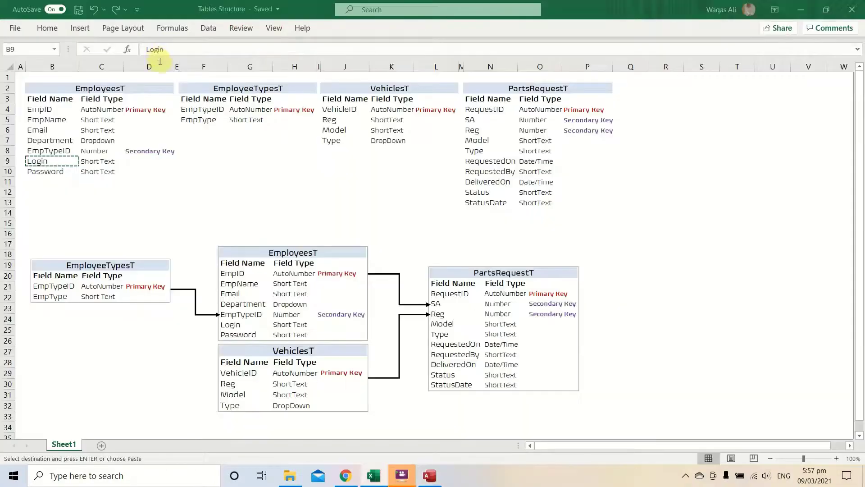
{"action": "left_click_drag", "start_coordinate": [54, 100], "coordinate": [59, 183]}
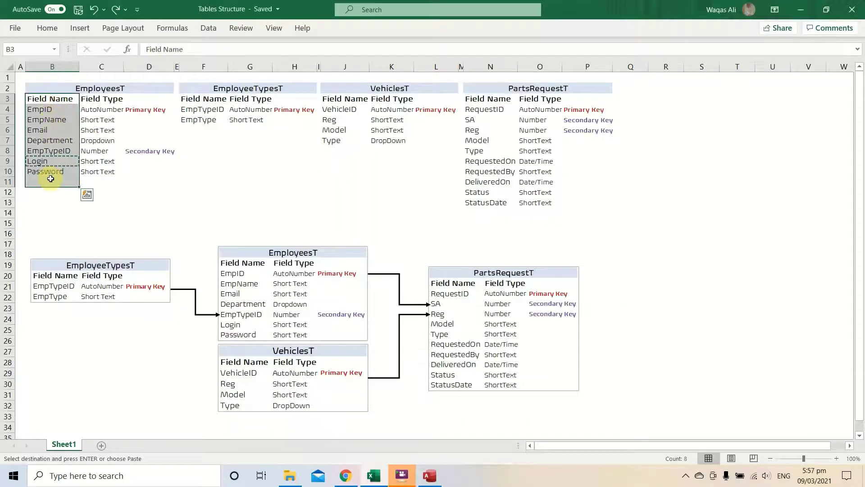
{"action": "left_click", "coordinate": [246, 87]}
{"action": "left_click_drag", "start_coordinate": [246, 88], "coordinate": [247, 120]}
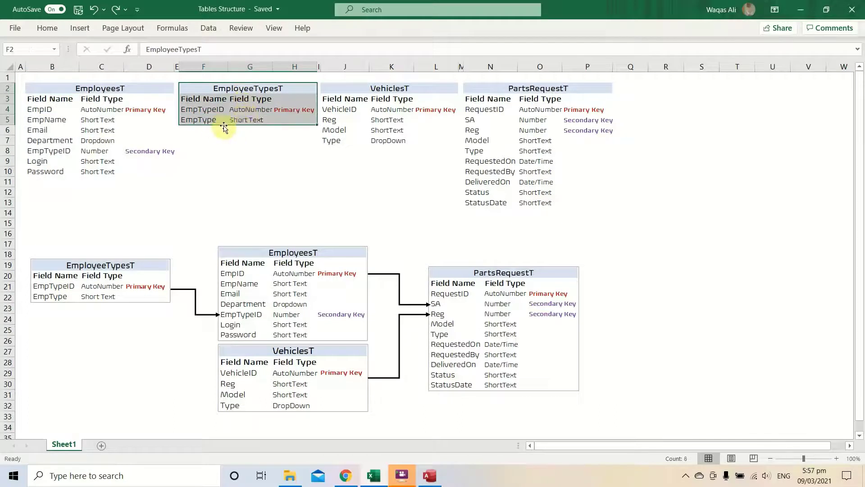
{"action": "double_click", "coordinate": [265, 87]}
{"action": "double_click", "coordinate": [265, 88]}
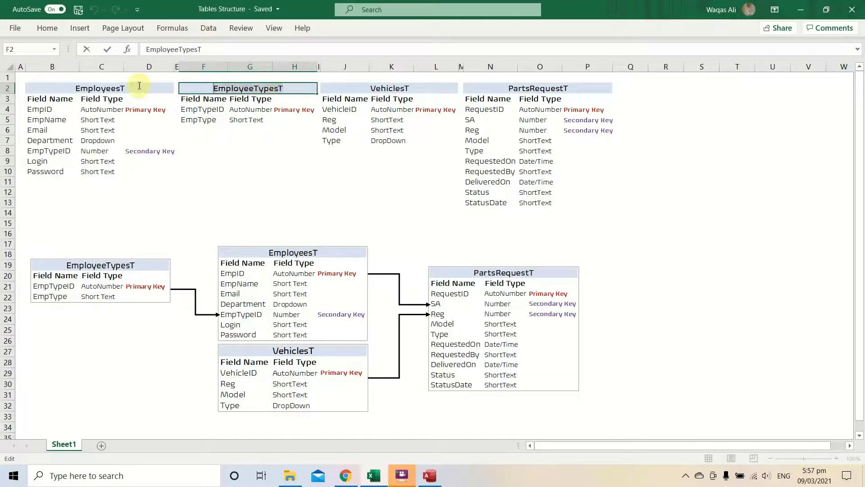
{"action": "key", "text": "alt+Tab"}
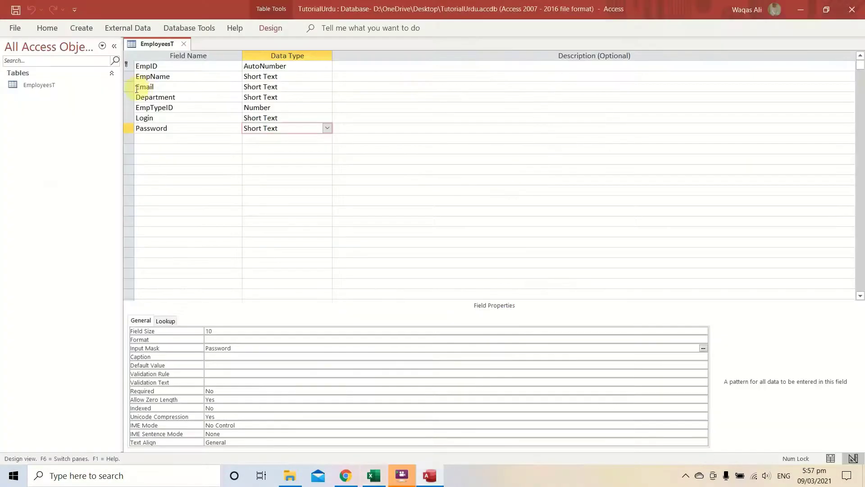
Close EmployeesT, create a new table and open it in Design View under the name EmployeeTypesT.
{"action": "left_click", "coordinate": [179, 44]}
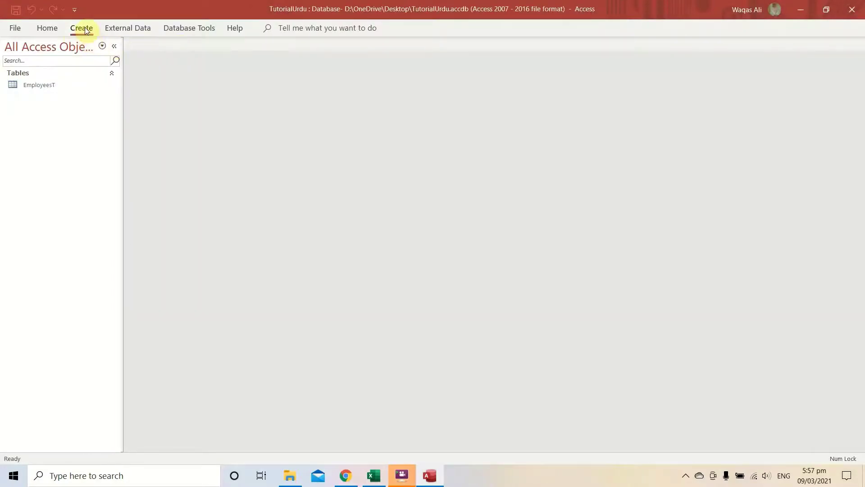
{"action": "left_click", "coordinate": [83, 29]}
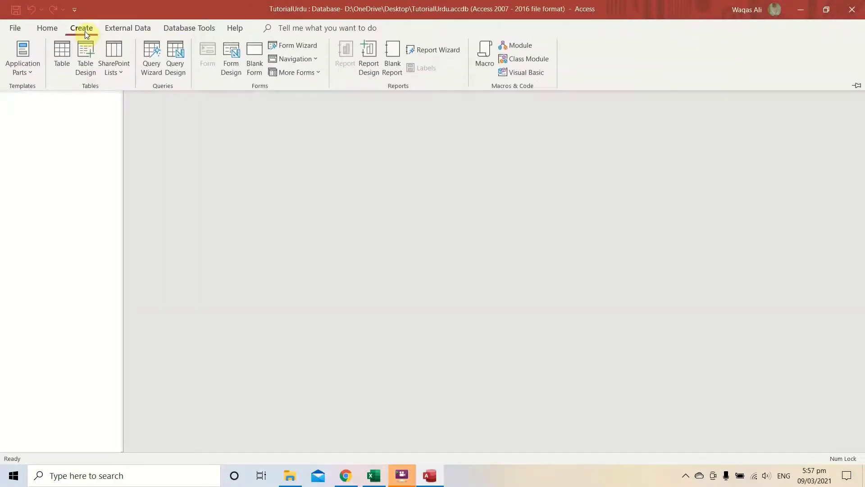
{"action": "left_click", "coordinate": [64, 59]}
{"action": "right_click", "coordinate": [139, 49]}
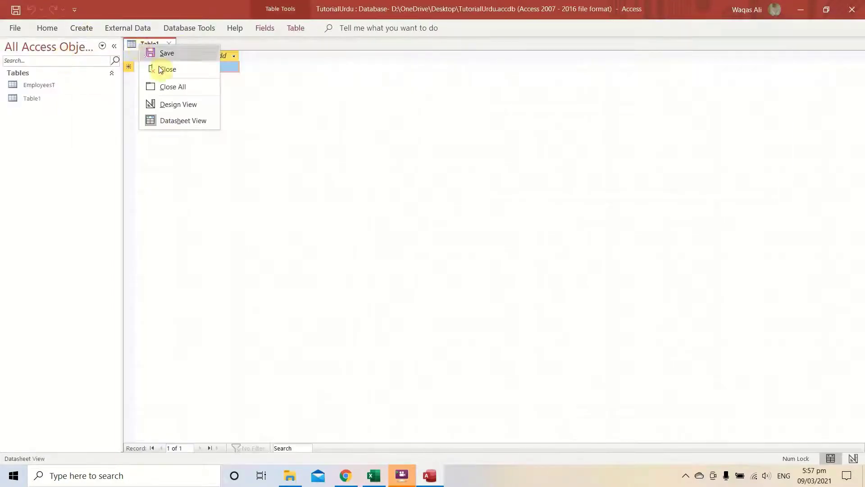
{"action": "left_click", "coordinate": [178, 105]}
{"action": "type", "text": "EmployeeTypesT"}
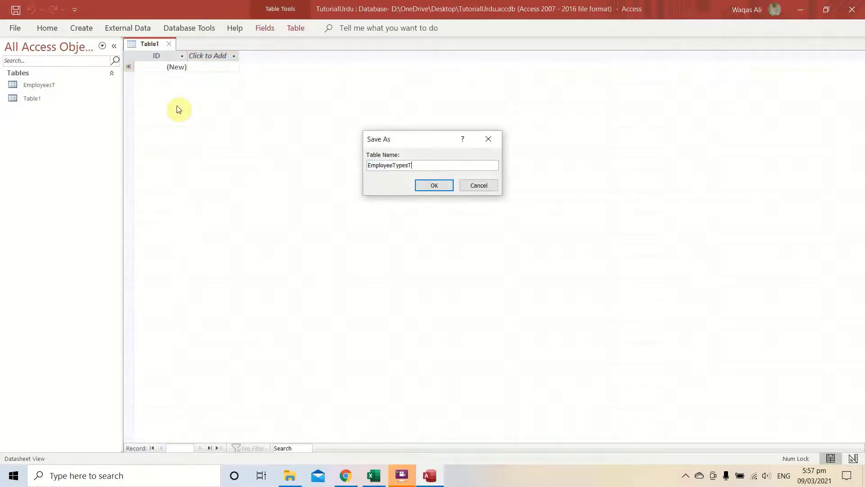
{"action": "key", "text": "Return"}
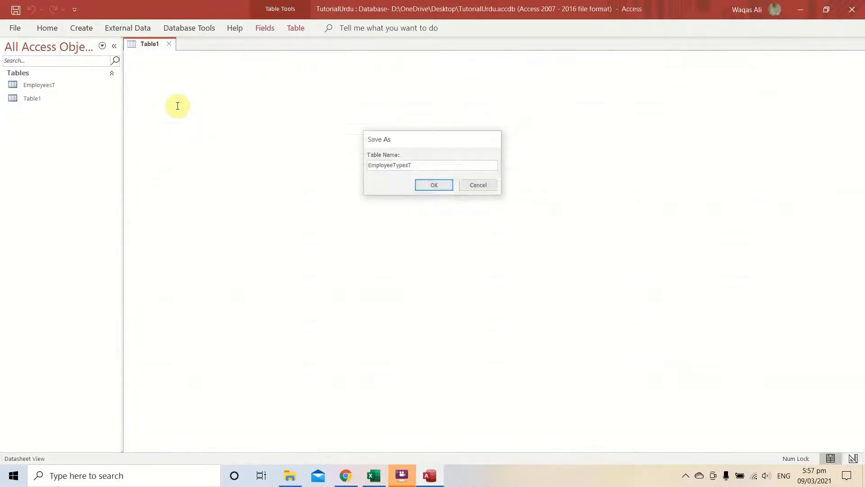
Copy EmpTypeID from F4 of the Excel plan and use it to rename the AutoNumber ID field of EmployeeTypesT in Access.
{"action": "key", "text": "alt+Tab"}
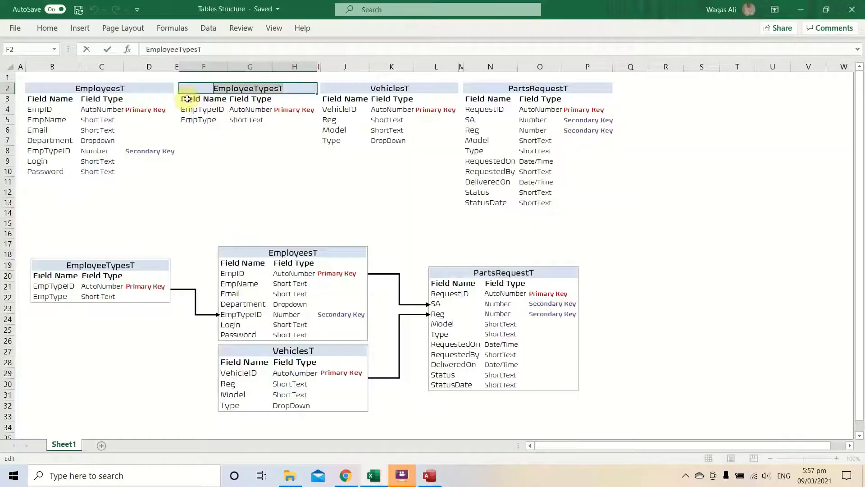
{"action": "left_click", "coordinate": [210, 111]}
{"action": "key", "text": "ctrl+c"}
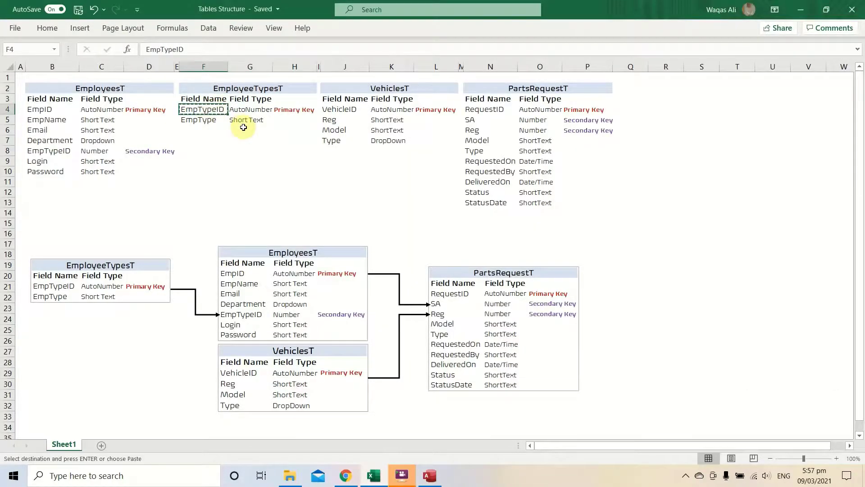
{"action": "key", "text": "alt+Tab"}
{"action": "key", "text": "ctrl+v"}
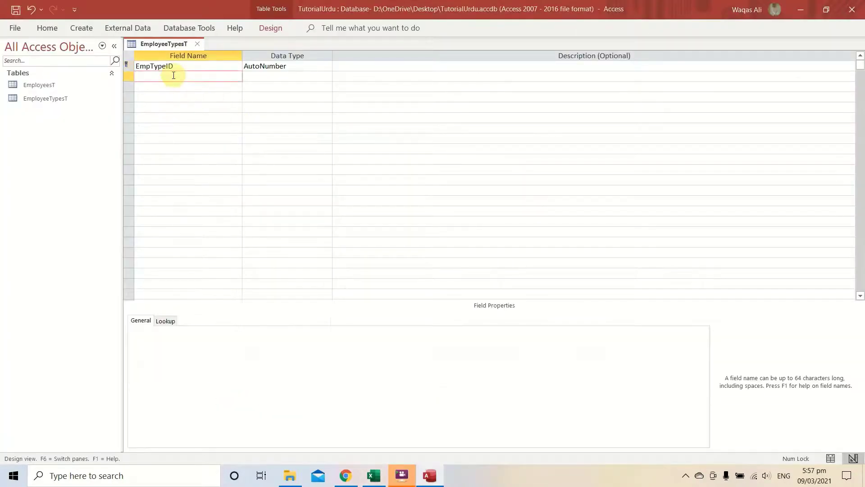
Copy EmpType from F5 of the Excel plan into a new Short Text field below EmpTypeID in Access.
{"action": "key", "text": "alt+Tab"}
{"action": "left_click", "coordinate": [201, 120]}
{"action": "key", "text": "ctrl+c"}
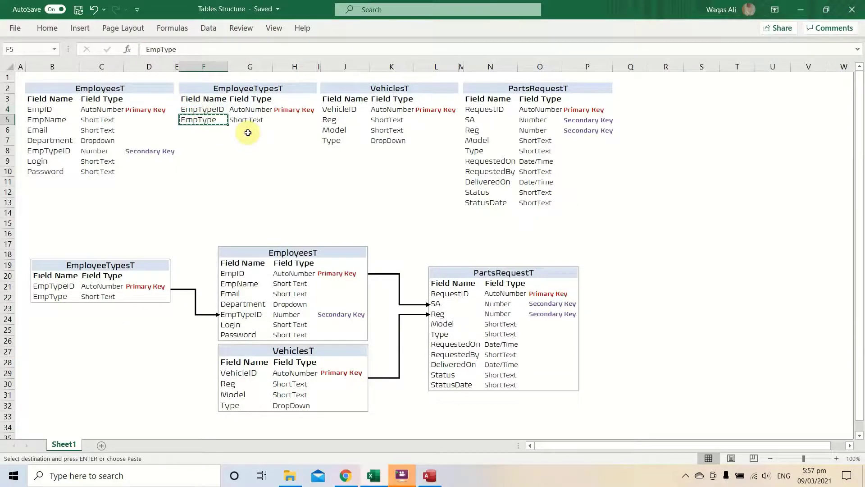
{"action": "key", "text": "alt+Tab"}
{"action": "key", "text": "ctrl+v"}
{"action": "key", "text": "Tab"}
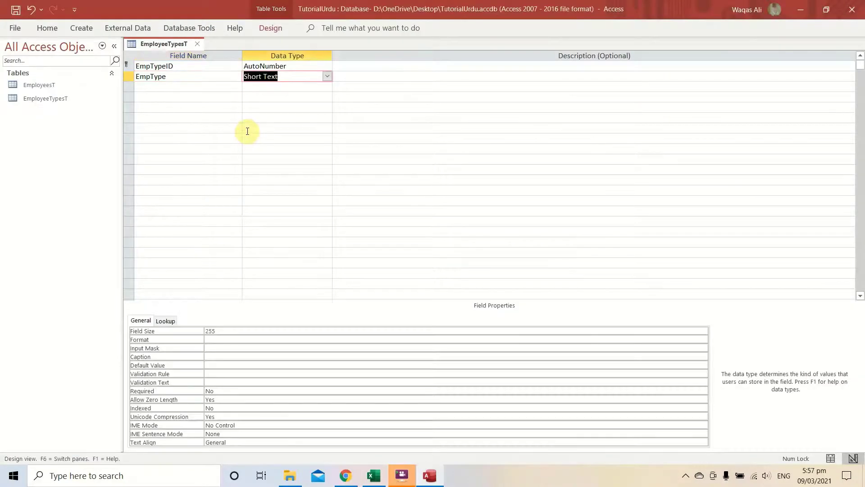
Set the EmpType field's size to 100.
{"action": "left_click_drag", "start_coordinate": [235, 330], "coordinate": [183, 323]}
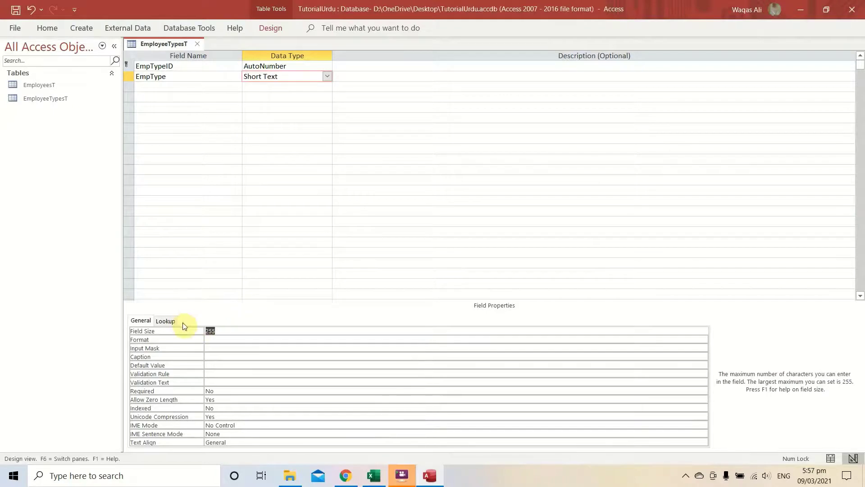
{"action": "type", "text": "100"}
{"action": "key", "text": "Return"}
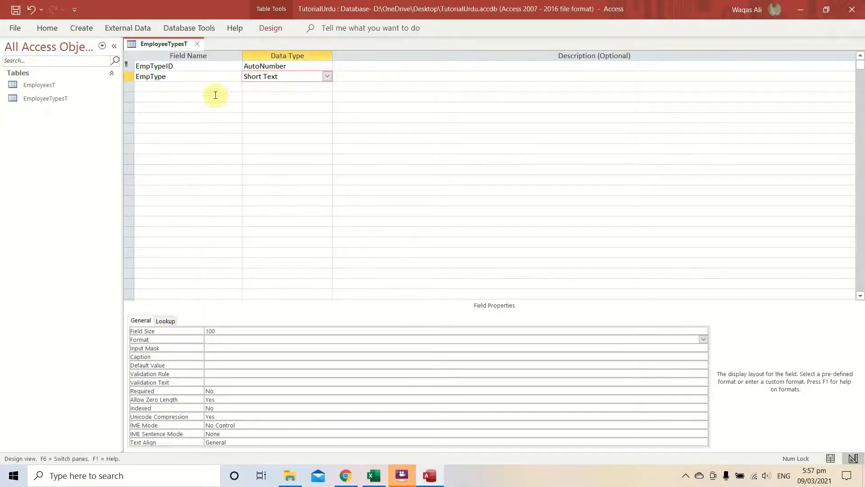
Save the EmployeeTypesT table and close it.
{"action": "right_click", "coordinate": [160, 44]}
{"action": "left_click", "coordinate": [165, 49]}
{"action": "right_click", "coordinate": [158, 42]}
{"action": "left_click", "coordinate": [166, 48]}
{"action": "left_click", "coordinate": [200, 43]}
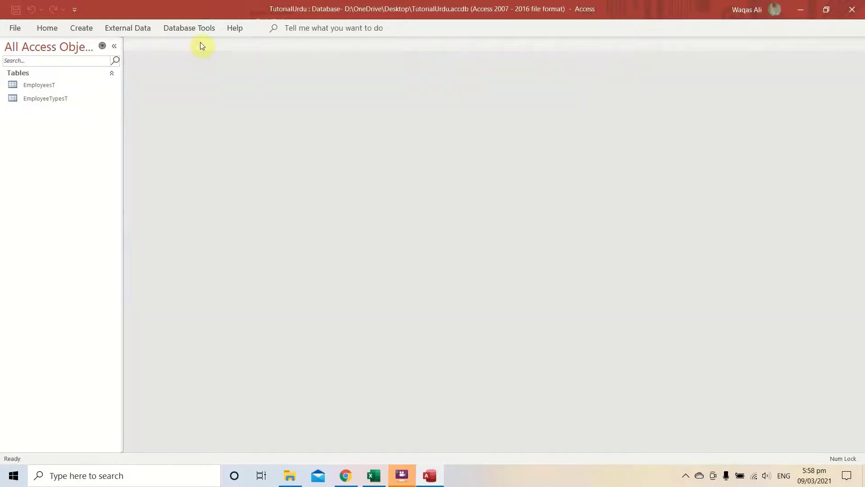
Check the next table name in the Excel plan, then create a new Access table in Design View named VehiclesT.
{"action": "key", "text": "alt+Tab"}
{"action": "left_click_drag", "start_coordinate": [274, 93], "coordinate": [277, 120]}
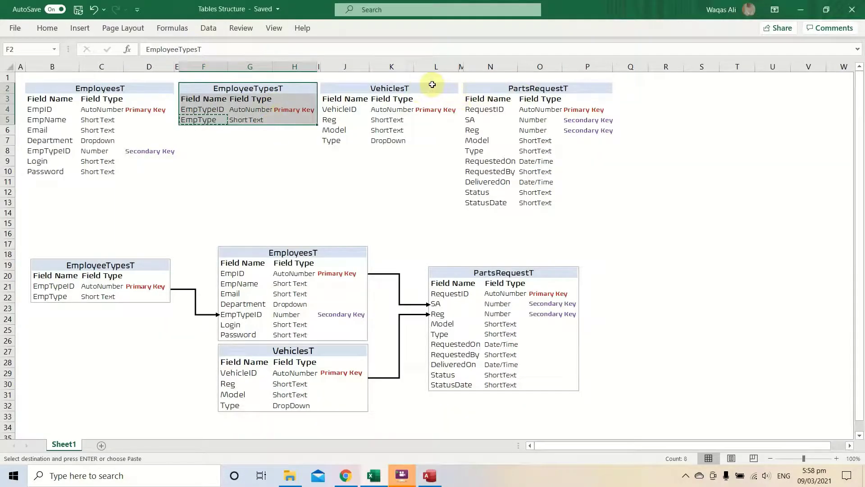
{"action": "left_click", "coordinate": [433, 84]}
{"action": "key", "text": "alt+Tab"}
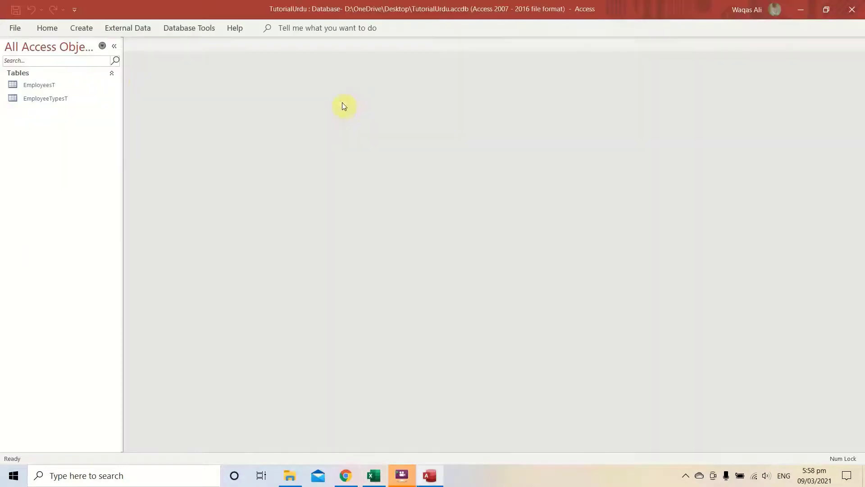
{"action": "left_click", "coordinate": [78, 31]}
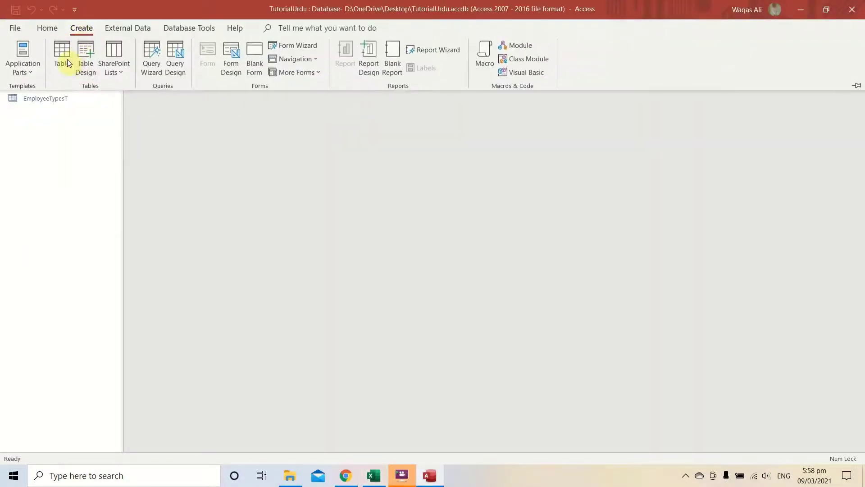
{"action": "left_click", "coordinate": [66, 58]}
{"action": "right_click", "coordinate": [139, 43]}
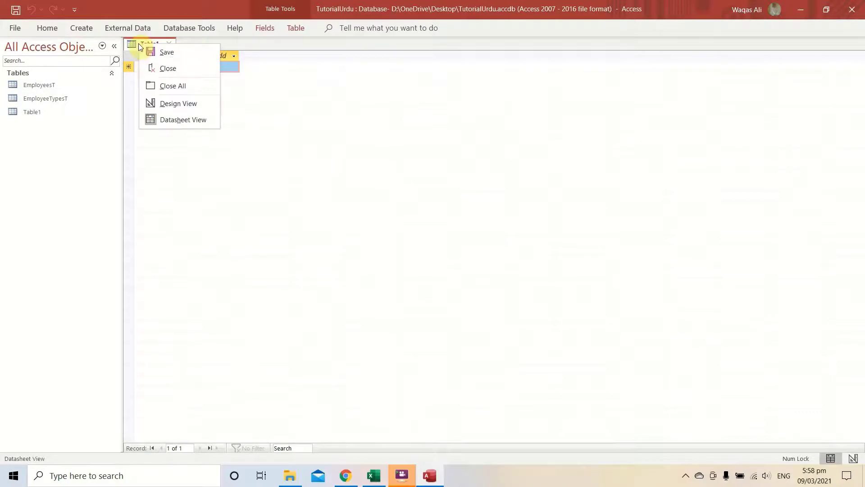
{"action": "left_click", "coordinate": [176, 108]}
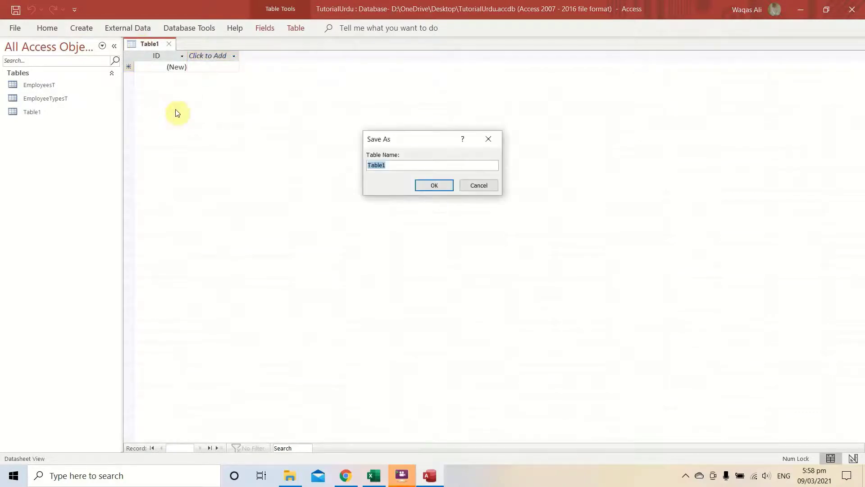
{"action": "type", "text": "VehiclesT"}
{"action": "key", "text": "Return"}
Copy VehicleID from J4 of the Excel plan and use it to rename the AutoNumber ID field of VehiclesT in Access.
{"action": "key", "text": "alt+Tab"}
{"action": "double_click", "coordinate": [394, 90]}
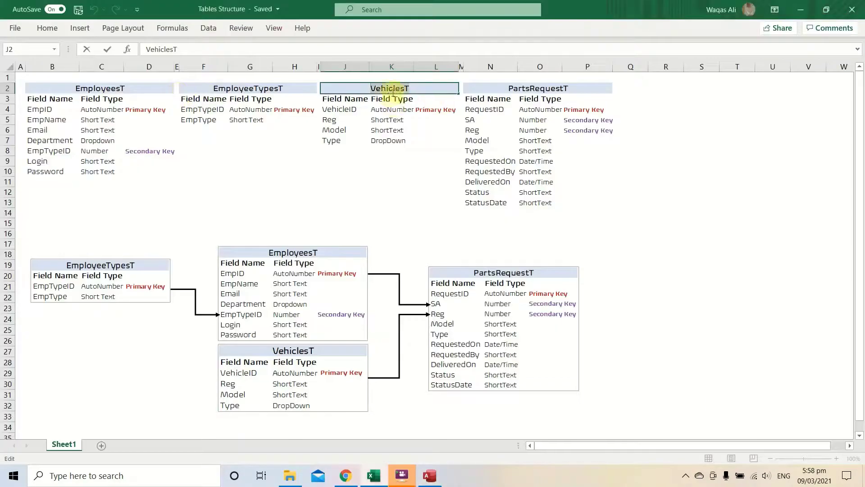
{"action": "left_click", "coordinate": [354, 111]}
{"action": "key", "text": "ctrl+c"}
{"action": "key", "text": "alt+Tab"}
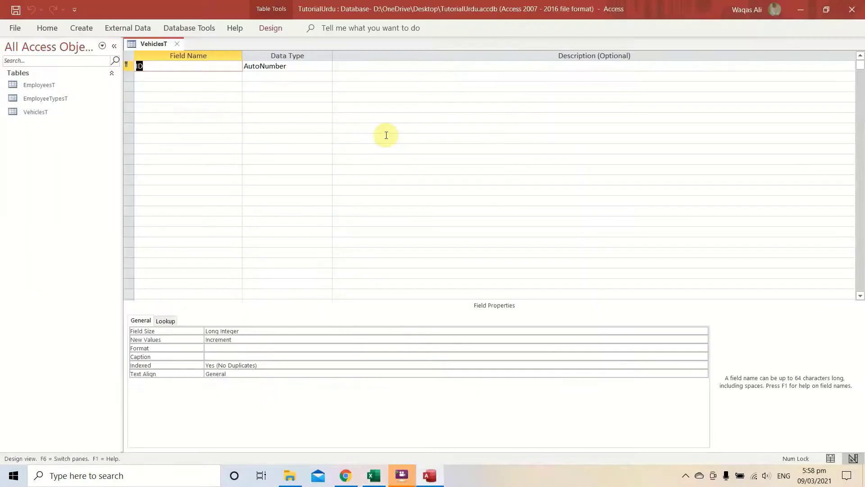
{"action": "key", "text": "ctrl+v"}
{"action": "key", "text": "Return"}
{"action": "key", "text": "Return"}
{"action": "key", "text": "Return"}
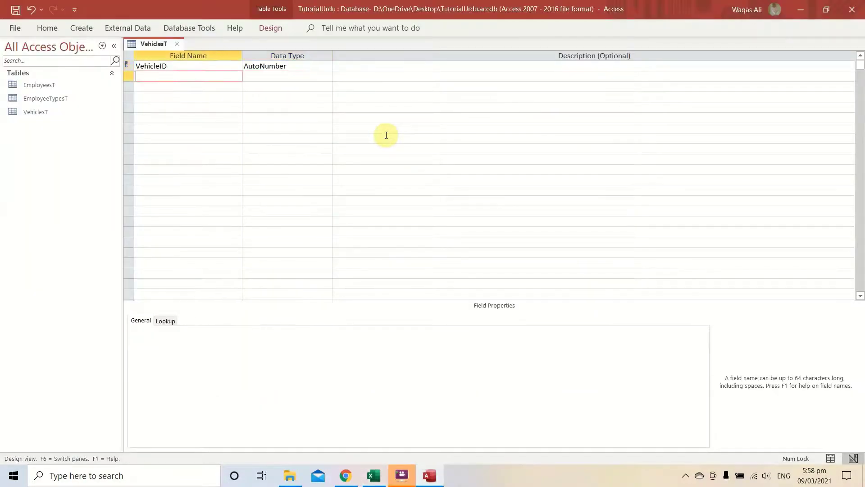
Copy Reg from J5 of the Excel plan into a new Short Text field below VehicleID in Access.
{"action": "key", "text": "alt+Tab"}
{"action": "key", "text": "Down"}
{"action": "key", "text": "ctrl+c"}
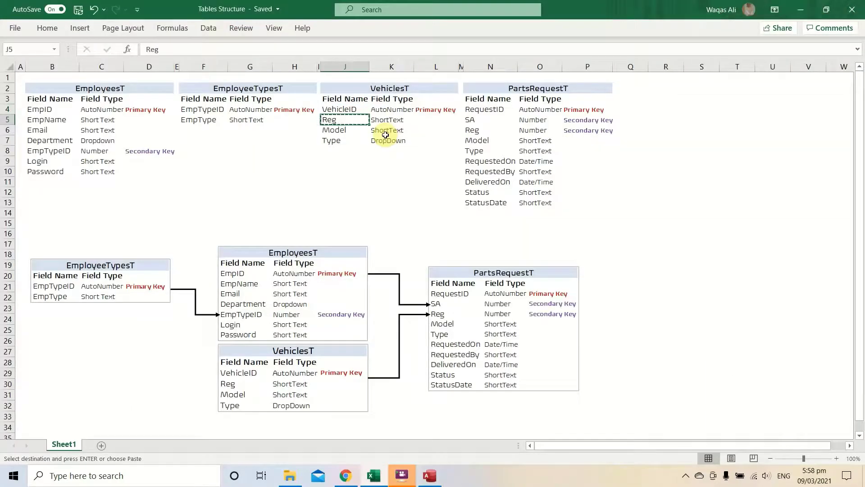
{"action": "key", "text": "Right"}
{"action": "key", "text": "alt+Tab"}
{"action": "key", "text": "ctrl+v"}
{"action": "key", "text": "Return"}
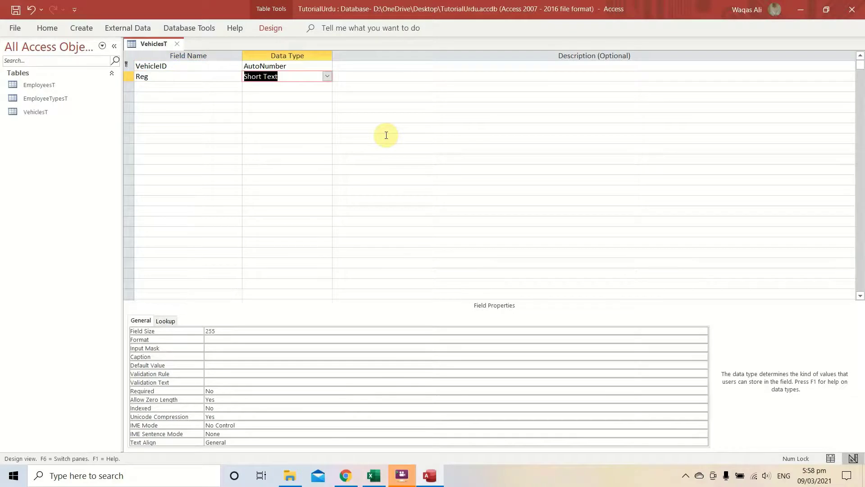
Set the Reg field's size to 25.
{"action": "left_click", "coordinate": [194, 331]}
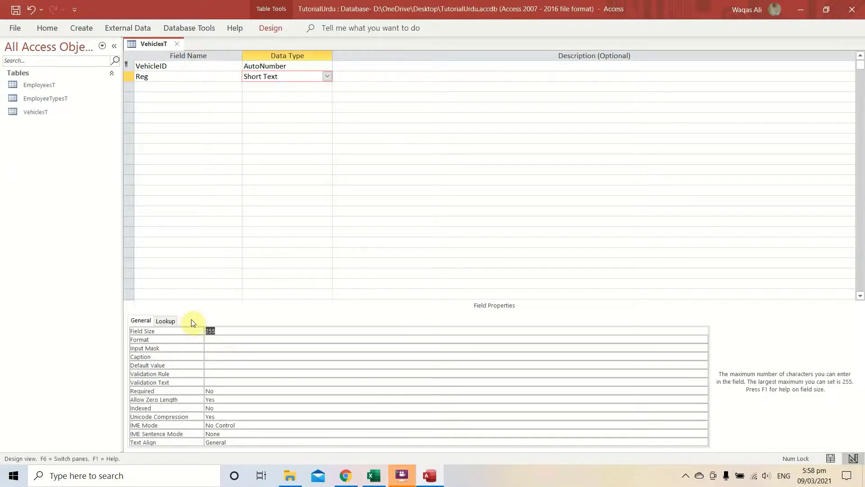
{"action": "key", "text": "Left"}
{"action": "key", "text": "Left"}
{"action": "key", "text": "BackSpace"}
{"action": "key", "text": "Return"}
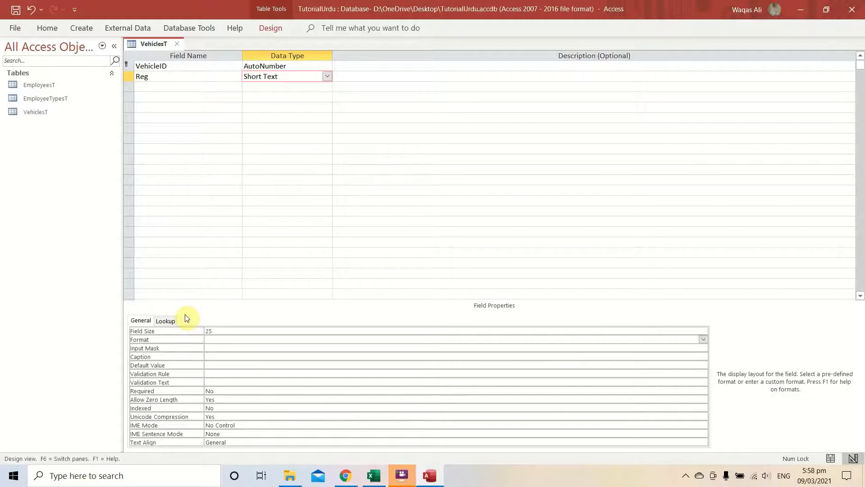
Copy Model from J6 of the Excel plan into a new Short Text field below Reg in Access.
{"action": "left_click", "coordinate": [217, 82]}
{"action": "key", "text": "alt+Tab"}
{"action": "key", "text": "Down"}
{"action": "key", "text": "Left"}
{"action": "key", "text": "ctrl+c"}
{"action": "key", "text": "alt+Tab"}
{"action": "key", "text": "ctrl+v"}
{"action": "key", "text": "Tab"}
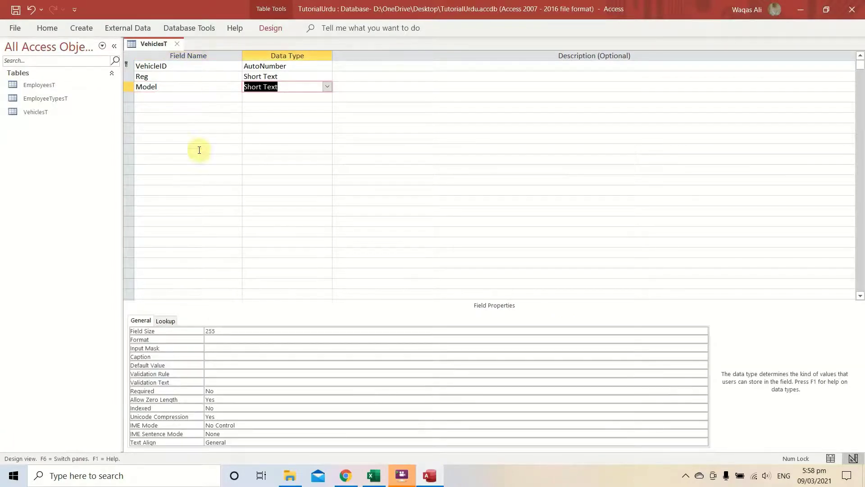
Set the Model field's size to 25.
{"action": "left_click", "coordinate": [229, 331]}
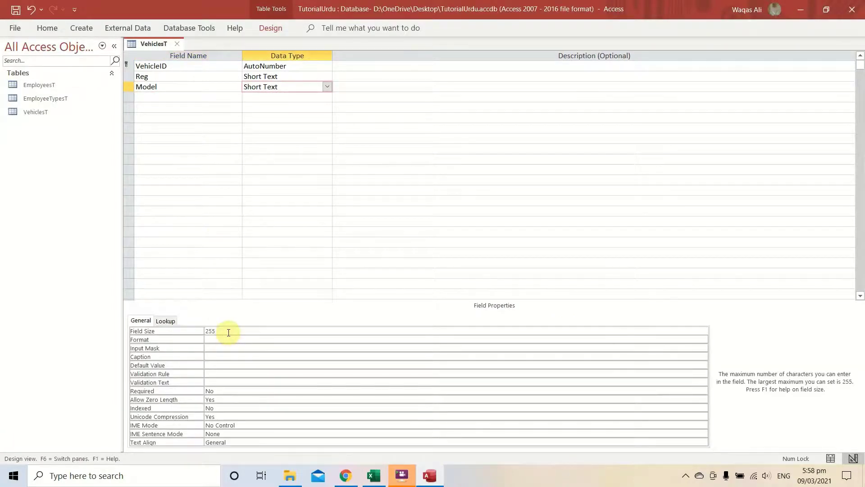
{"action": "key", "text": "BackSpace"}
{"action": "key", "text": "Return"}
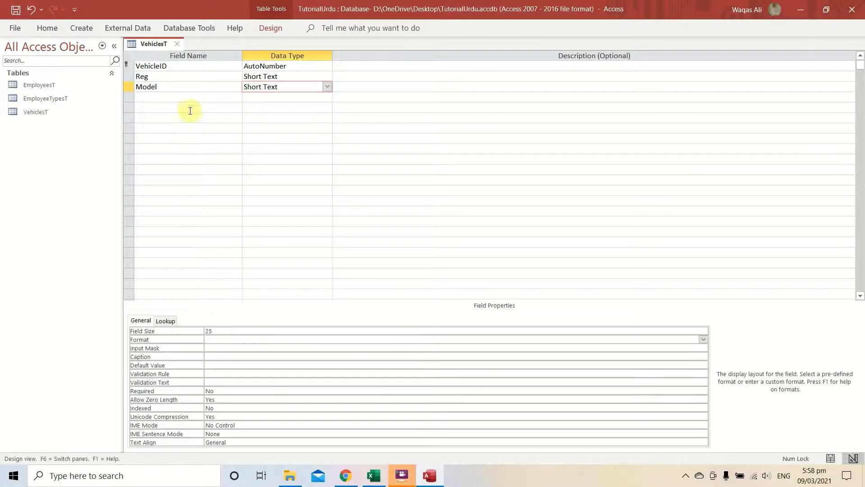
Copy Type from J7 of the Excel plan into a new field below Model in Access.
{"action": "left_click", "coordinate": [190, 91]}
{"action": "key", "text": "Down"}
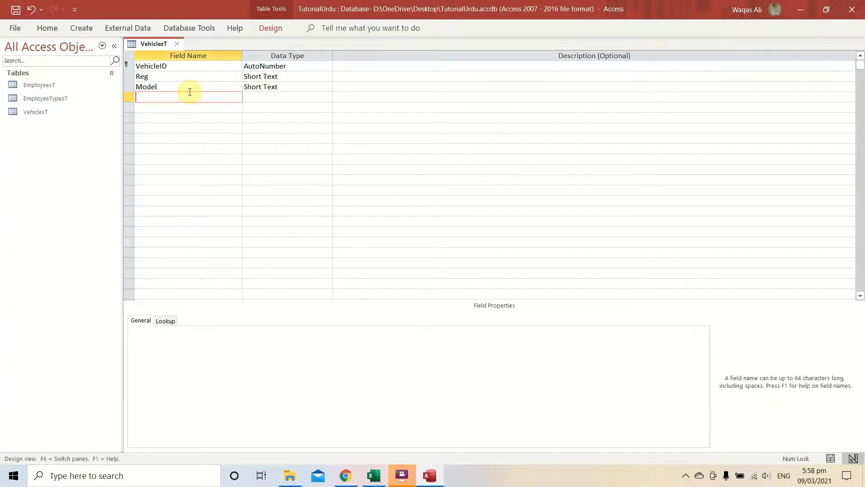
{"action": "key", "text": "alt+Tab"}
{"action": "key", "text": "Down"}
{"action": "key", "text": "ctrl+c"}
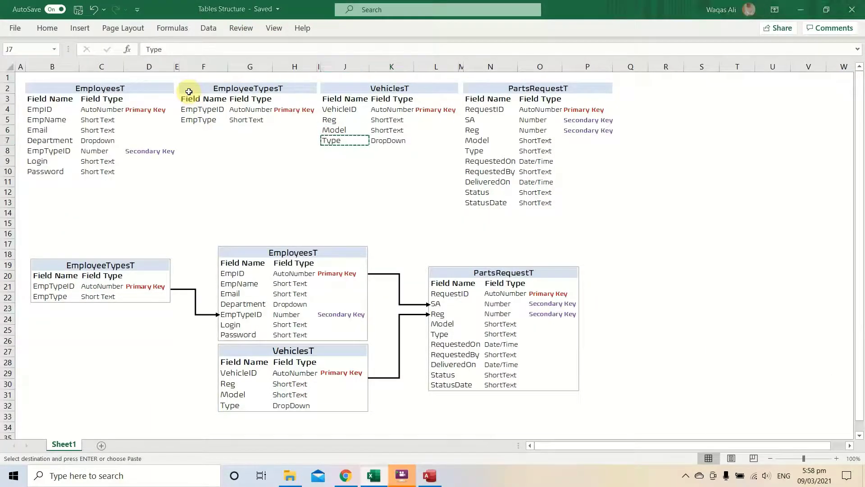
{"action": "key", "text": "alt+Tab"}
{"action": "key", "text": "ctrl+v"}
{"action": "key", "text": "Tab"}
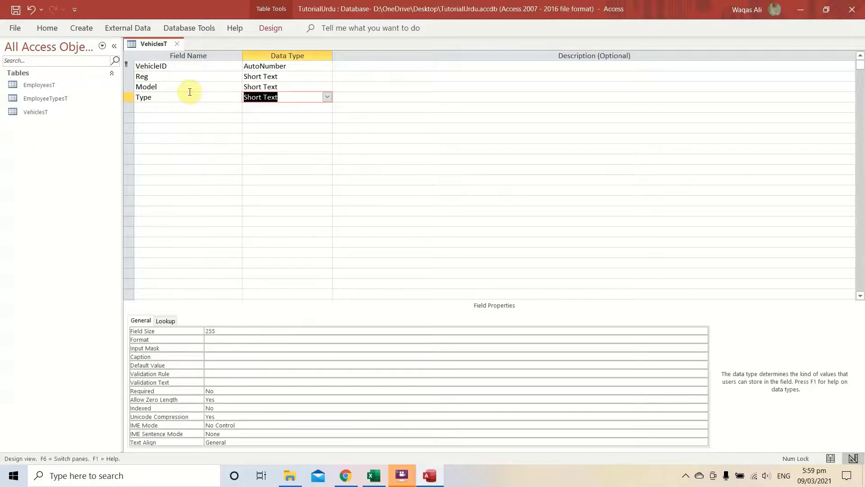
{"action": "type", "text": "lookup Wizard..."}
{"action": "key", "text": "Return"}
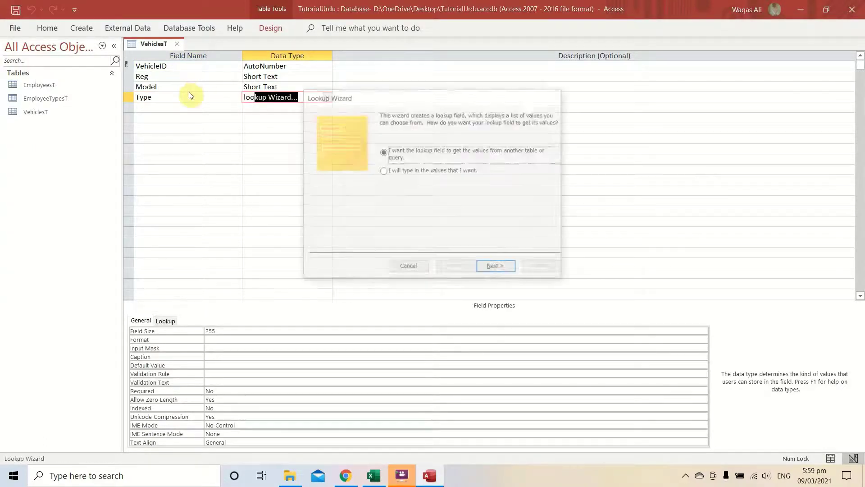
{"action": "key", "text": "Escape"}
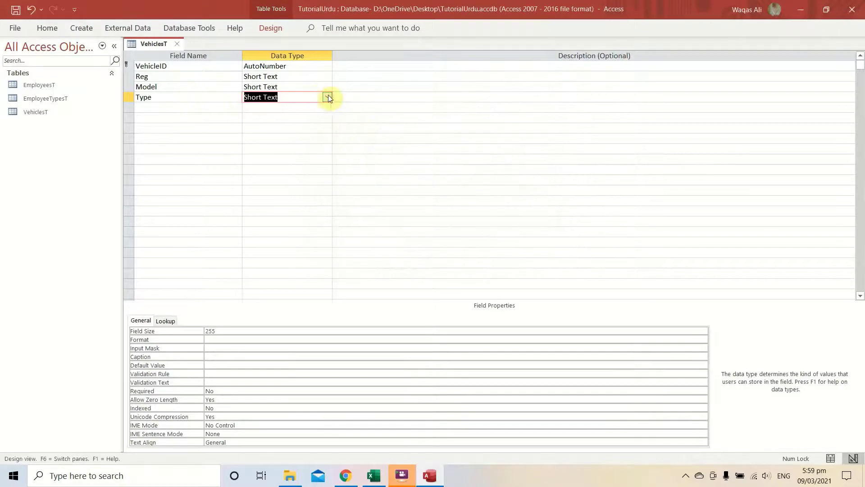
Start the Lookup Wizard for the Type field's data type and choose to supply the values manually.
{"action": "left_click", "coordinate": [327, 97]}
{"action": "left_click", "coordinate": [305, 243]}
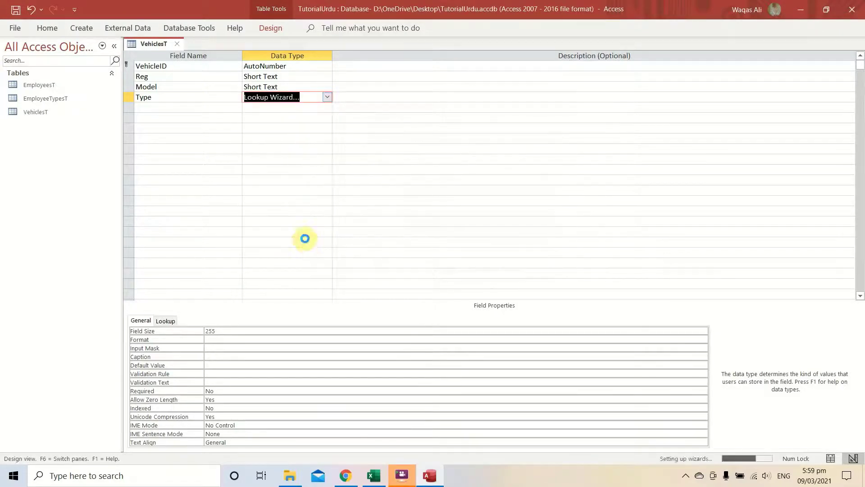
{"action": "left_click", "coordinate": [391, 173]}
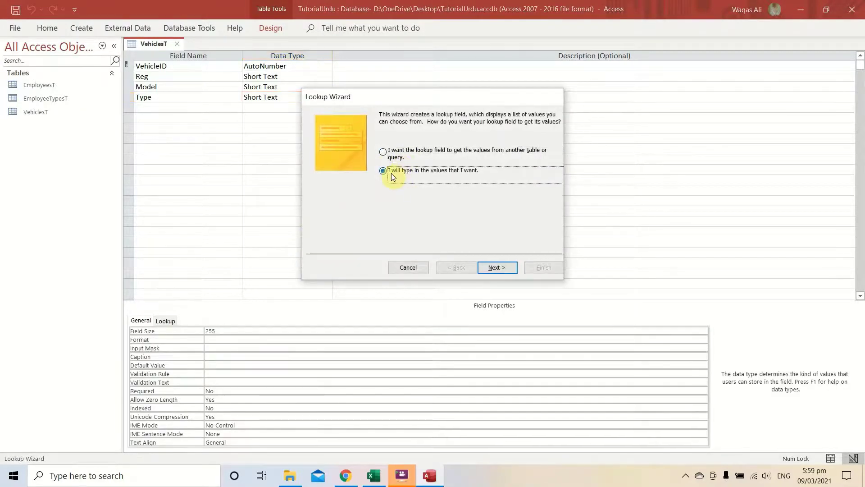
{"action": "left_click", "coordinate": [497, 268]}
Enter New, Used and Others as the Type lookup values and finish the wizard with entries limited to the list.
{"action": "left_click", "coordinate": [358, 181]}
{"action": "type", "text": "New"}
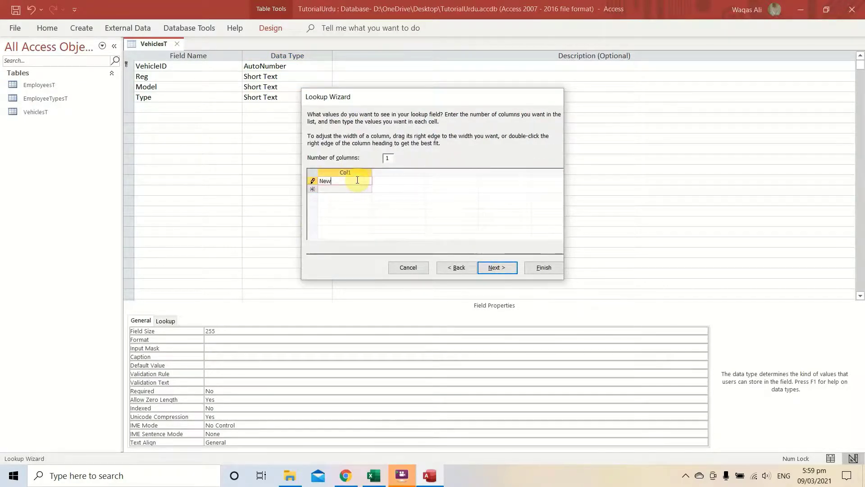
{"action": "key", "text": "Return"}
{"action": "type", "text": "Used"}
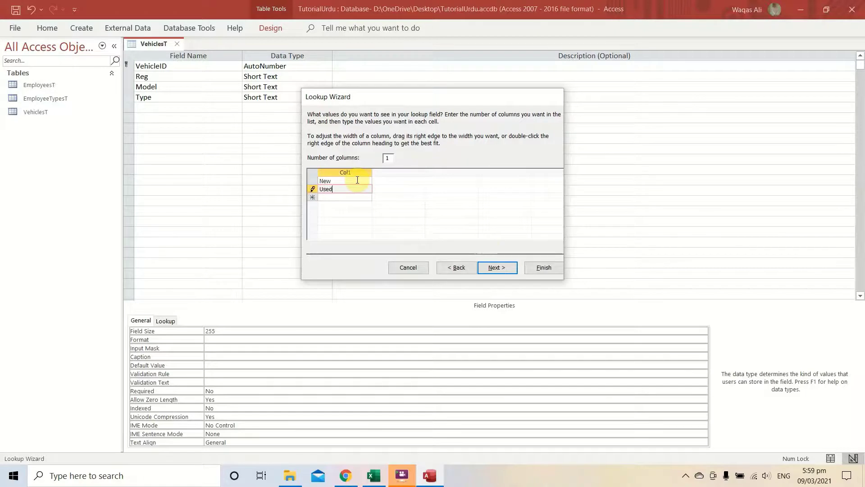
{"action": "key", "text": "Return"}
{"action": "type", "text": "Others"}
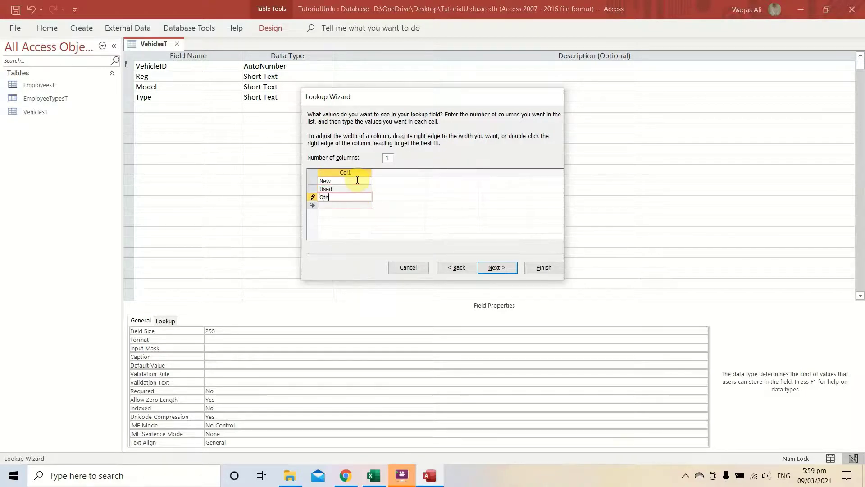
{"action": "left_click", "coordinate": [497, 266]}
{"action": "left_click", "coordinate": [384, 153]}
{"action": "left_click", "coordinate": [534, 268]}
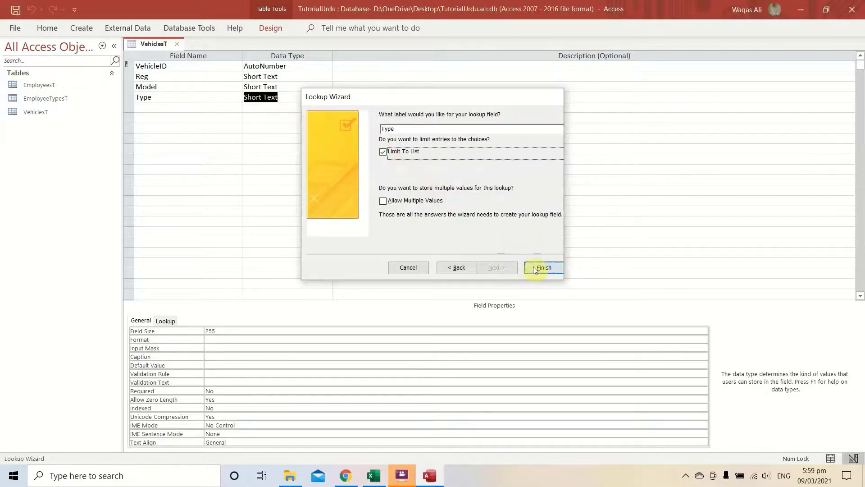
Check the Excel plan for remaining VehiclesT fields, and save and close the VehiclesT table in Access.
{"action": "left_click", "coordinate": [188, 105]}
{"action": "key", "text": "alt+Tab"}
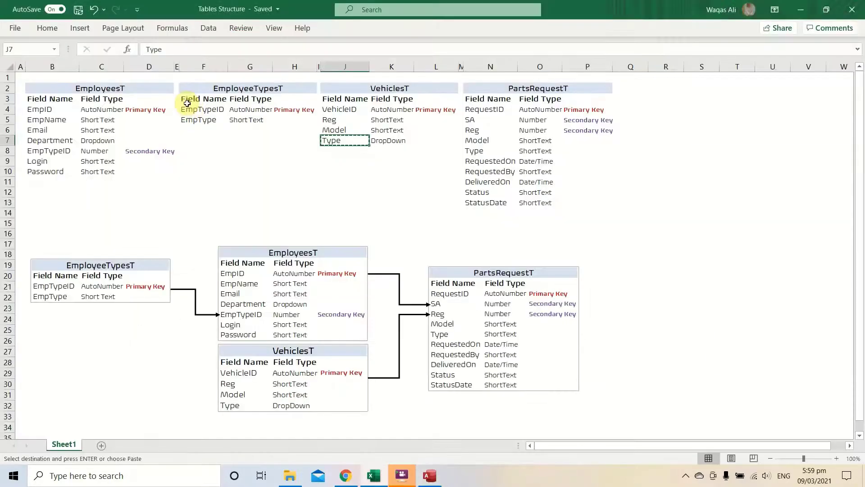
{"action": "key", "text": "alt+Tab"}
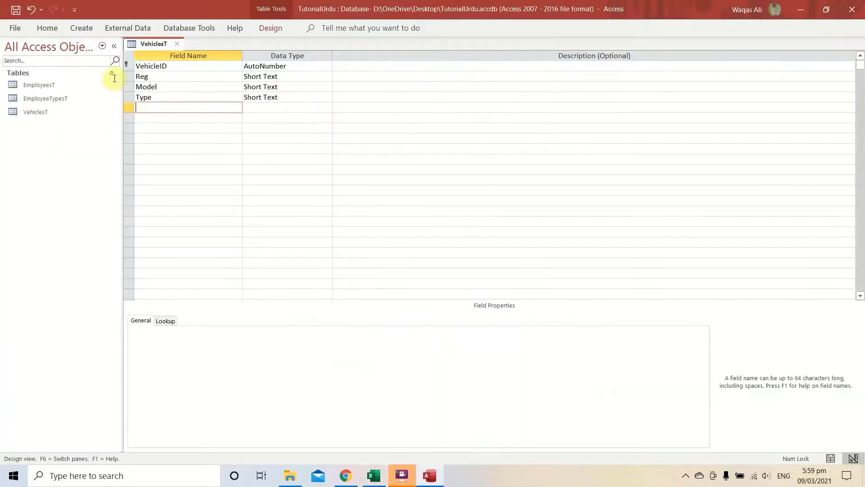
{"action": "right_click", "coordinate": [146, 41]}
{"action": "left_click", "coordinate": [152, 47]}
{"action": "right_click", "coordinate": [147, 44]}
{"action": "left_click", "coordinate": [154, 50]}
{"action": "left_click", "coordinate": [178, 44]}
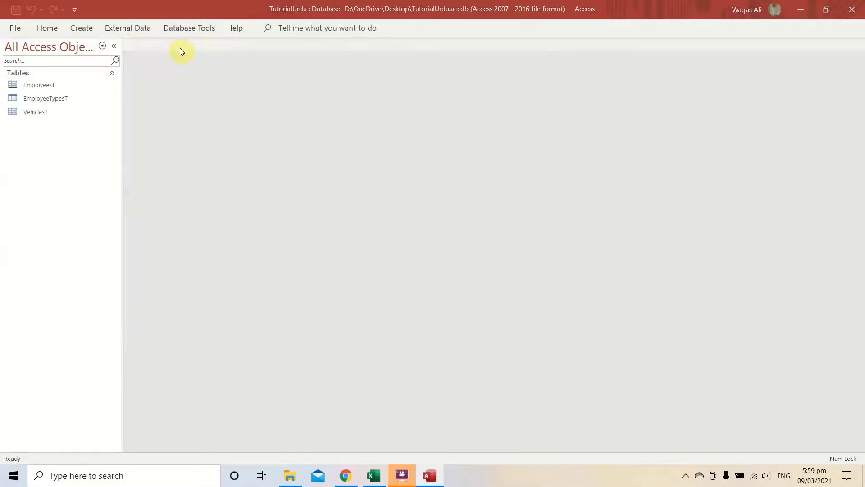
Check the next table name in the Excel plan and create a new Access table in Design View named PartsRequestT.
{"action": "key", "text": "alt+Tab"}
{"action": "left_click", "coordinate": [520, 87]}
{"action": "double_click", "coordinate": [520, 87]}
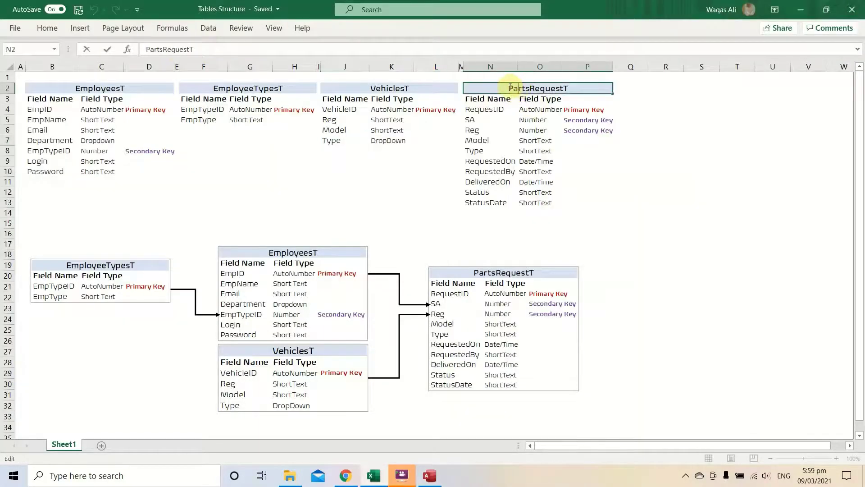
{"action": "key", "text": "alt+Tab"}
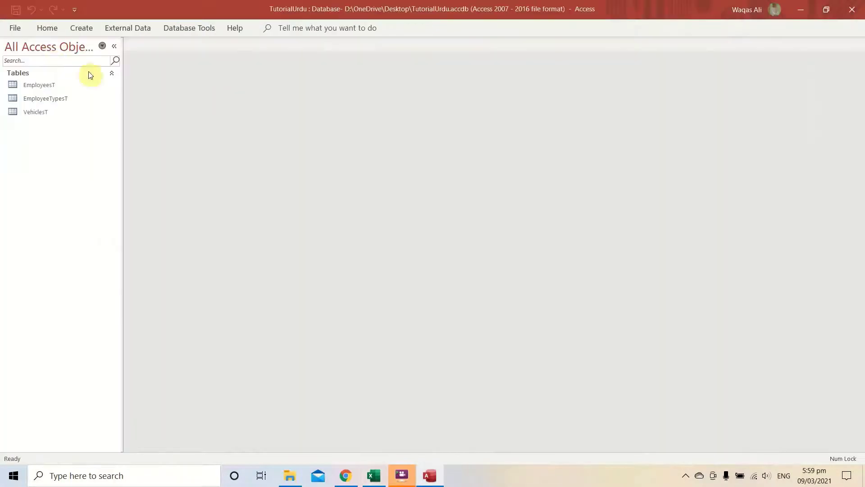
{"action": "left_click", "coordinate": [82, 28]}
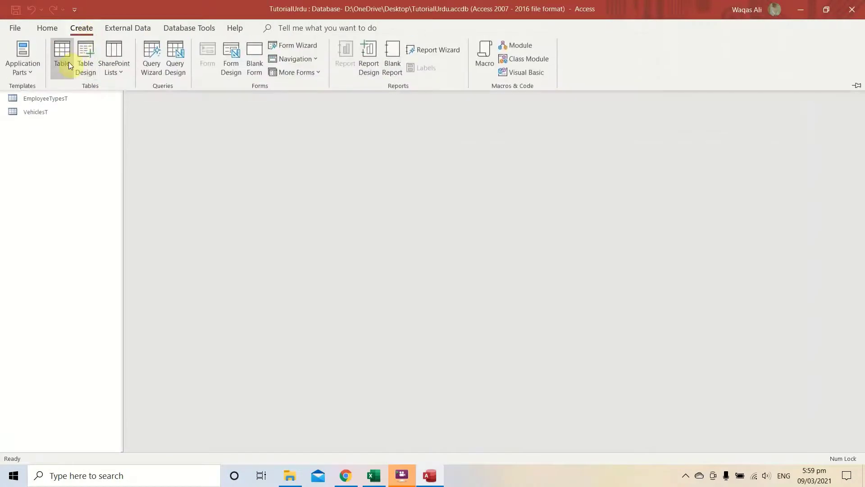
{"action": "left_click", "coordinate": [63, 58]}
{"action": "right_click", "coordinate": [135, 46]}
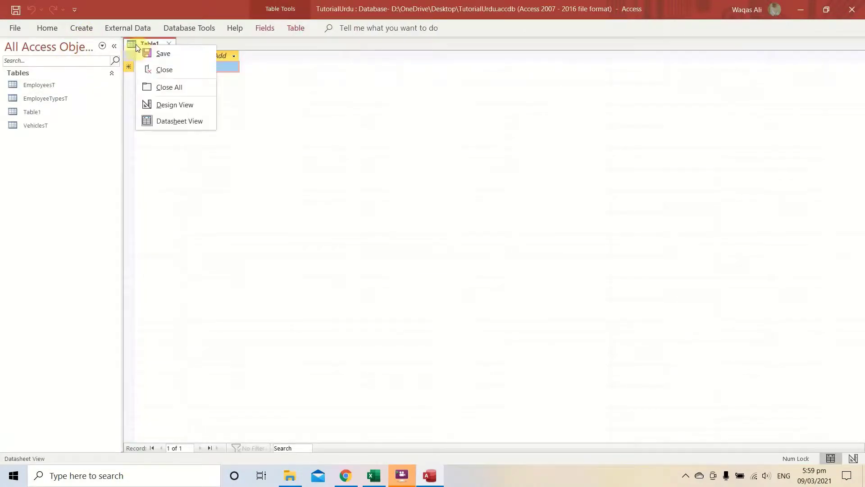
{"action": "left_click", "coordinate": [173, 108]}
{"action": "type", "text": "PartsRequestT"}
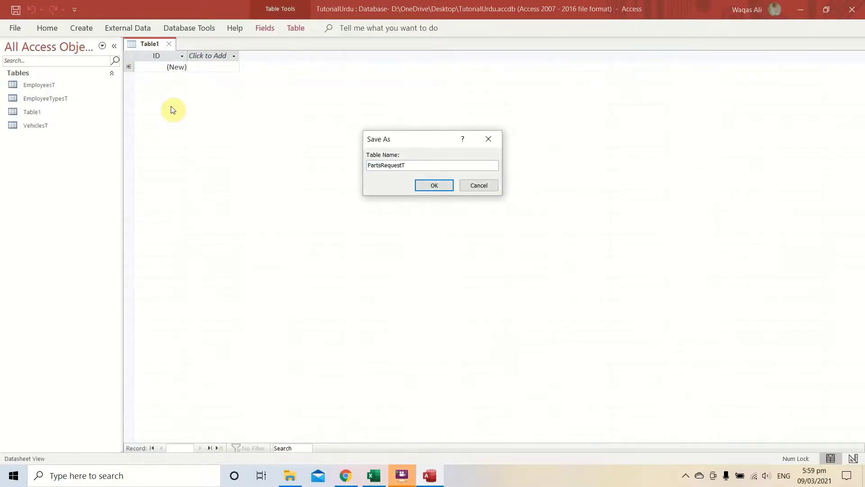
{"action": "key", "text": "Return"}
Copy RequestID from N4 of the Excel plan and use it to rename the AutoNumber ID field of PartsRequestT in Access.
{"action": "key", "text": "alt+Tab"}
{"action": "key", "text": "Down"}
{"action": "key", "text": "Return"}
{"action": "key", "text": "Down"}
{"action": "key", "text": "ctrl+c"}
{"action": "key", "text": "alt+Tab"}
{"action": "key", "text": "ctrl+v"}
{"action": "key", "text": "Down"}
Add the SA field from N5 of the Excel plan below RequestID in Access, with the Number data type.
{"action": "key", "text": "alt+Tab"}
{"action": "key", "text": "Down"}
{"action": "key", "text": "ctrl+c"}
{"action": "key", "text": "alt+Tab"}
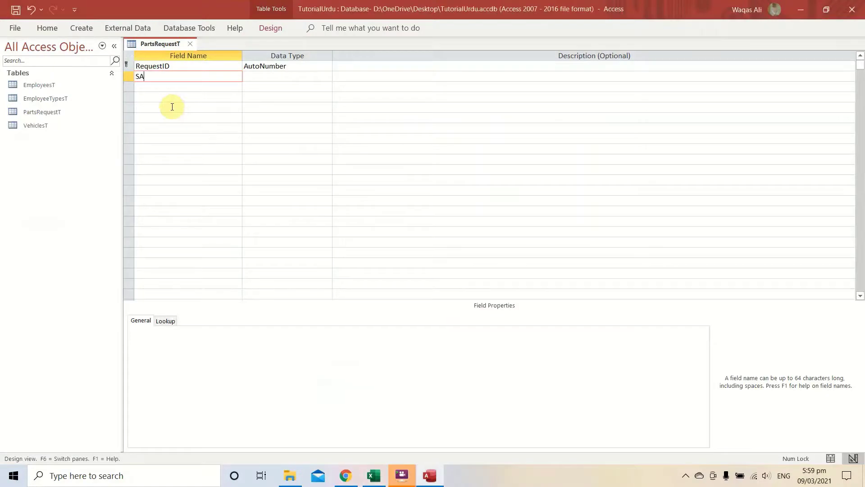
{"action": "type", "text": "SA"}
{"action": "key", "text": "Tab"}
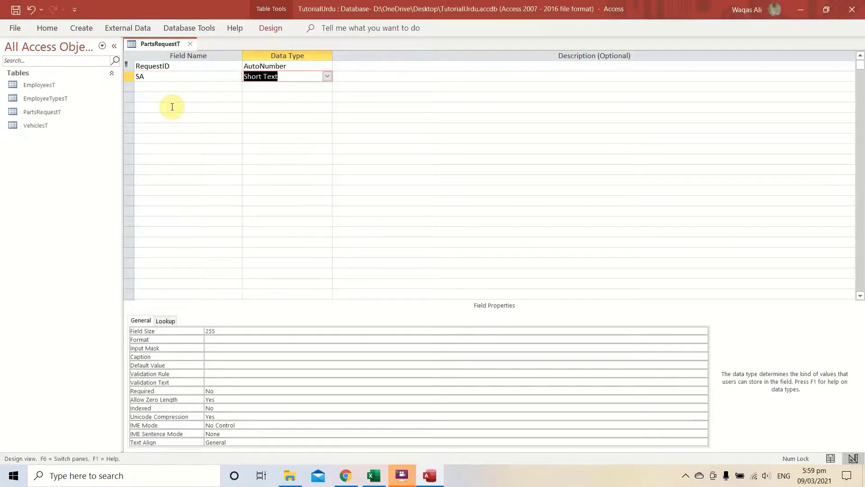
{"action": "type", "text": "n"}
{"action": "key", "text": "Return"}
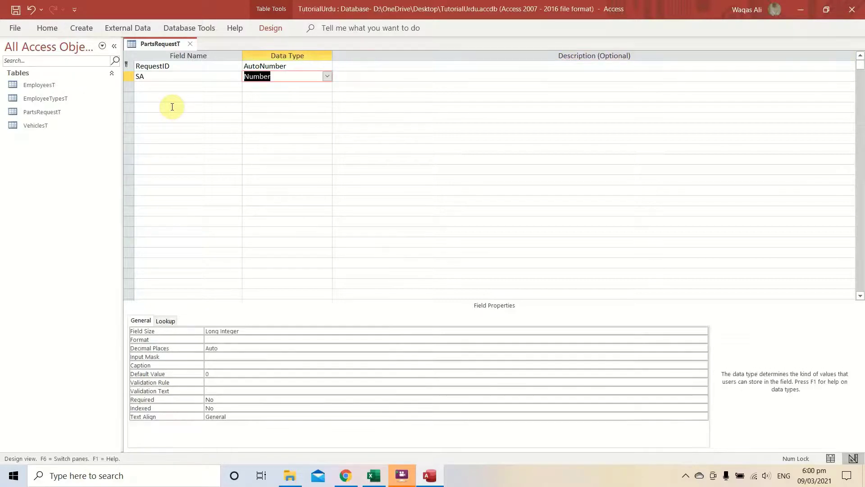
Review the SA and Reg links in the Excel plan and copy Reg from N6 into a new field below SA in Access.
{"action": "key", "text": "alt+Tab"}
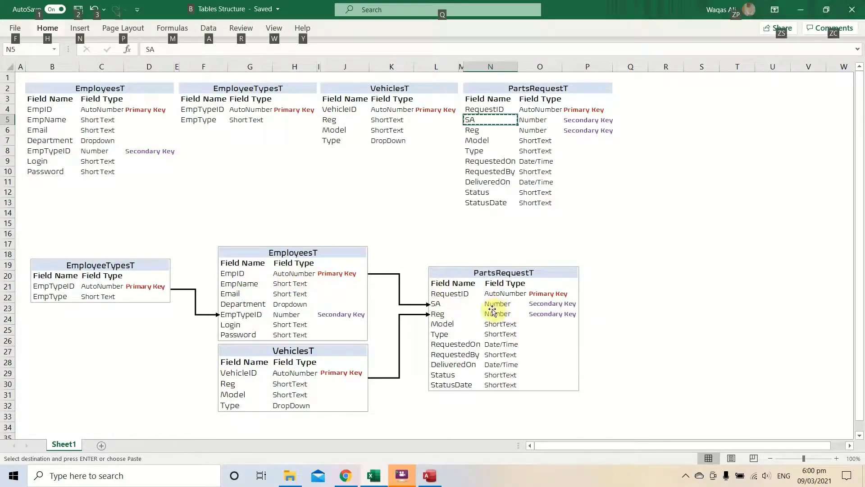
{"action": "key", "text": "alt+Tab"}
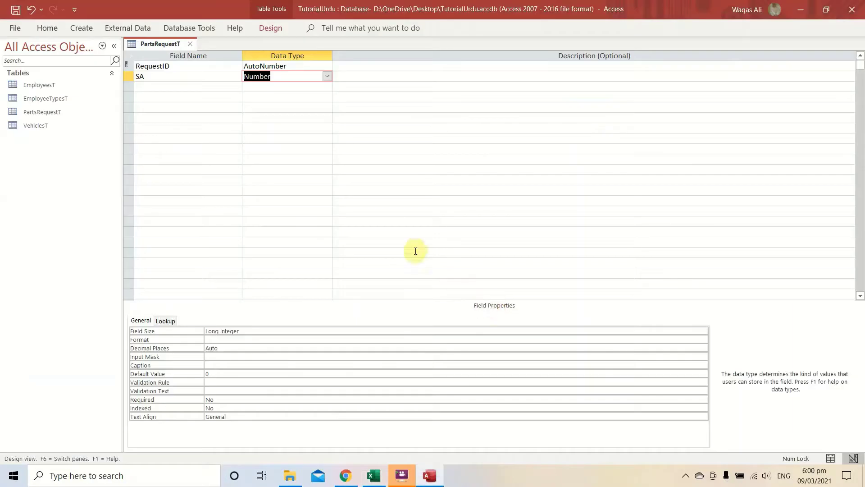
{"action": "left_click", "coordinate": [189, 87]}
{"action": "key", "text": "alt+Tab"}
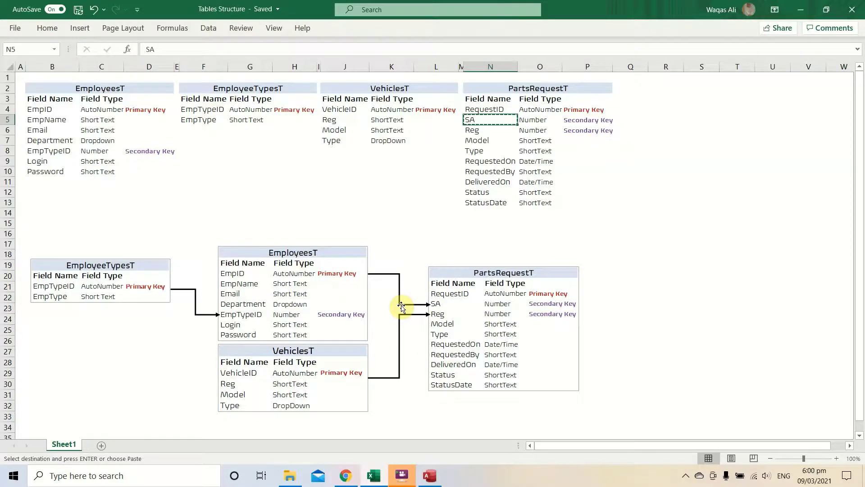
{"action": "key", "text": "alt+Tab"}
{"action": "key", "text": "alt+Tab"}
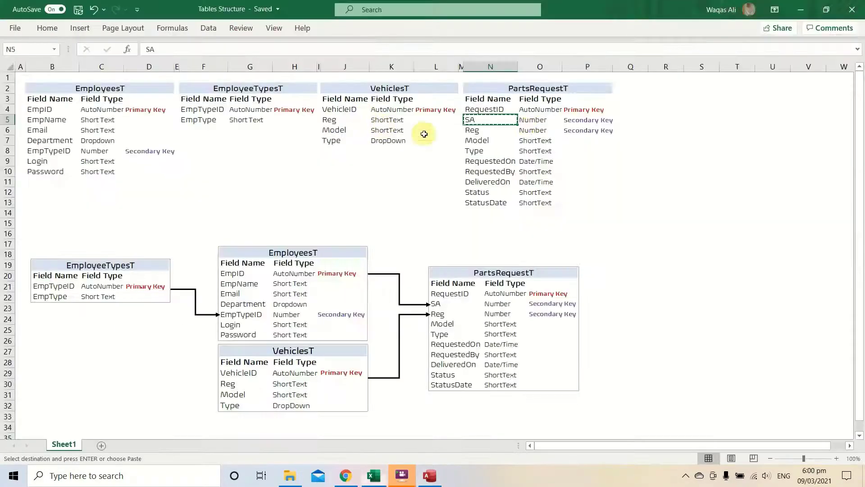
{"action": "left_click", "coordinate": [495, 131]}
{"action": "key", "text": "alt+Tab"}
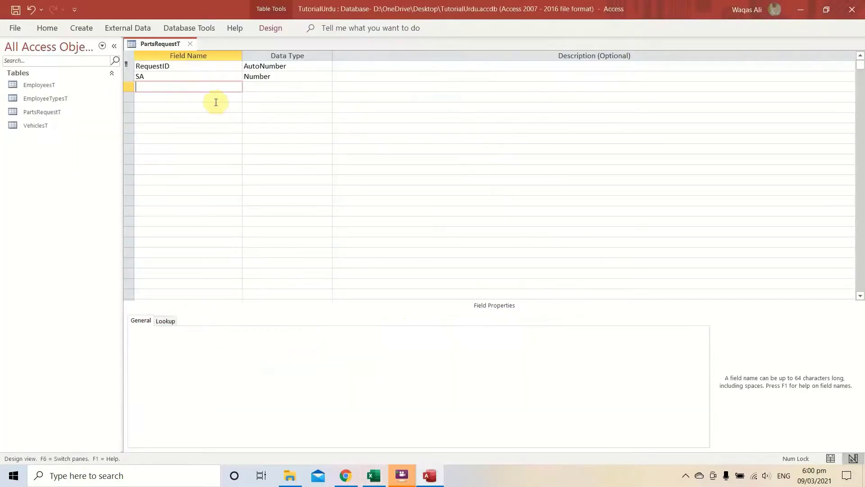
{"action": "key", "text": "Tab"}
Check Reg's planned type in the Excel diagram and set the Reg field's data type to Number in Access.
{"action": "key", "text": "alt+Tab"}
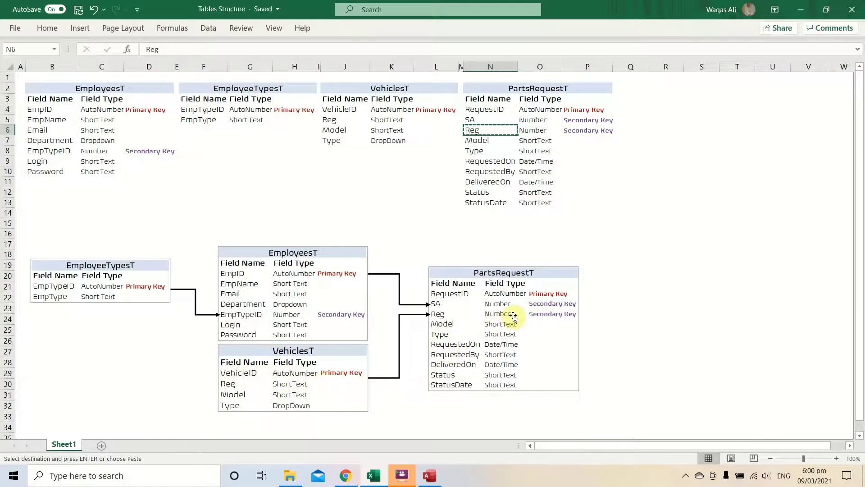
{"action": "key", "text": "alt+Tab"}
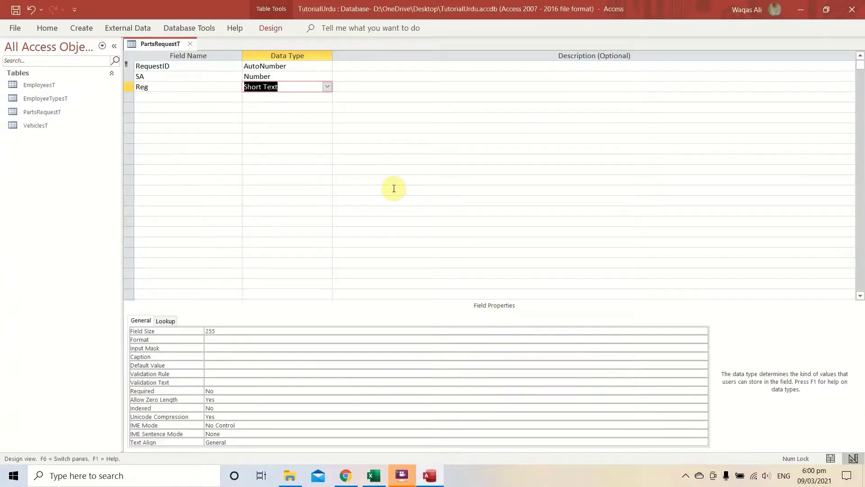
{"action": "type", "text": "Number"}
{"action": "key", "text": "Down"}
{"action": "key", "text": "Left"}
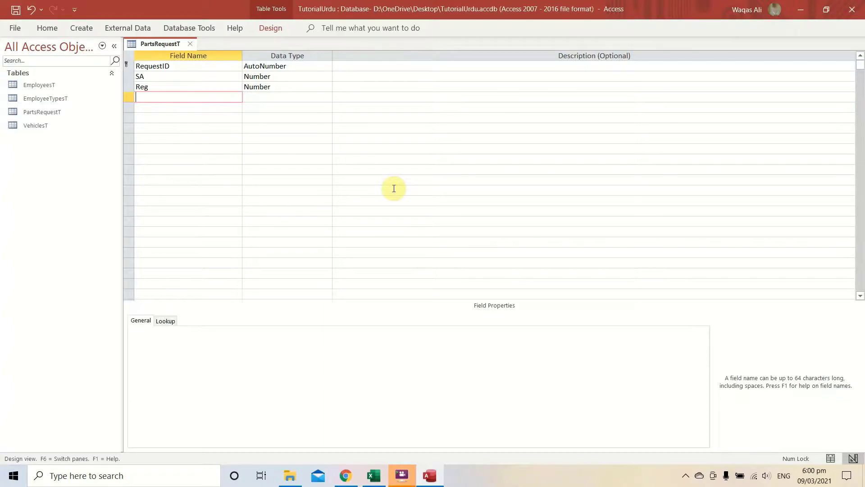
Copy Model from N7 of the Excel plan into a new Short Text field below Reg in PartsRequestT.
{"action": "key", "text": "alt+Tab"}
{"action": "key", "text": "Down"}
{"action": "key", "text": "ctrl+c"}
{"action": "key", "text": "alt+Tab"}
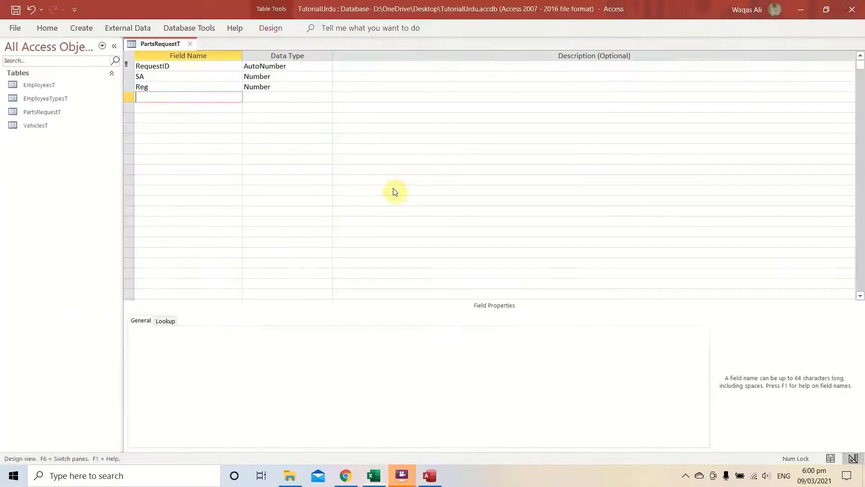
{"action": "key", "text": "ctrl+v"}
{"action": "key", "text": "Tab"}
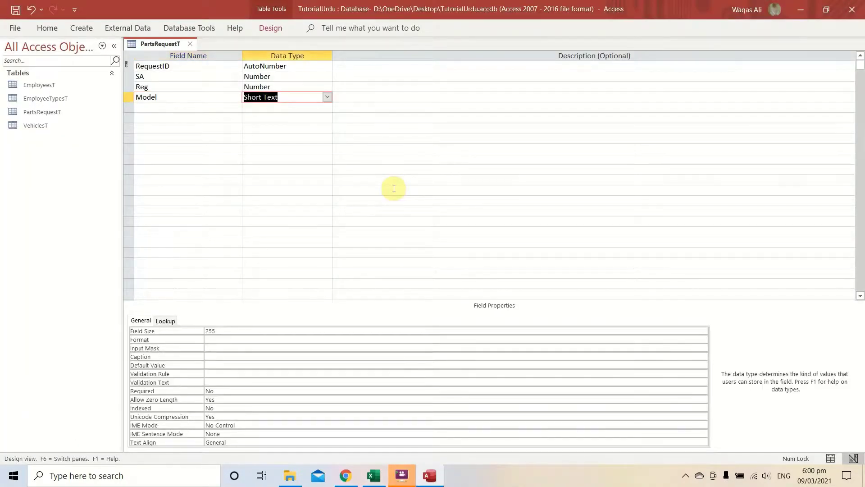
Set Model's field size to 25 and copy Type from N8 of the Excel plan into a new Short Text field below it in Access.
{"action": "left_click", "coordinate": [224, 334]}
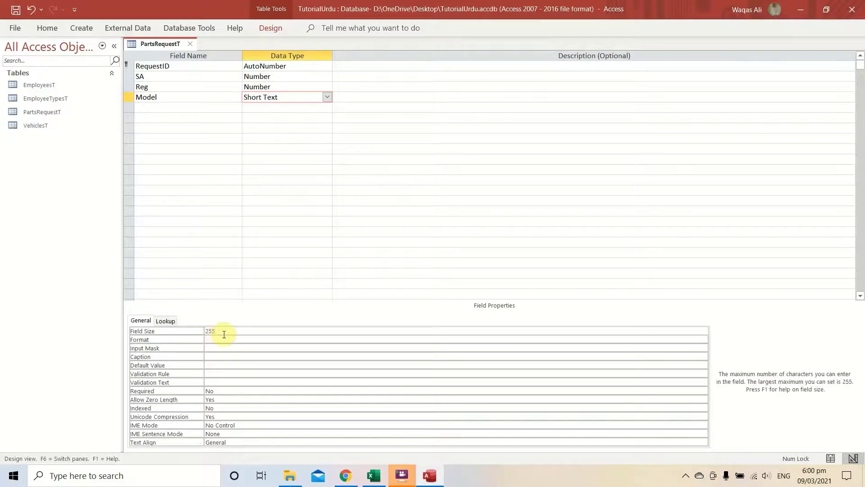
{"action": "key", "text": "alt+Tab"}
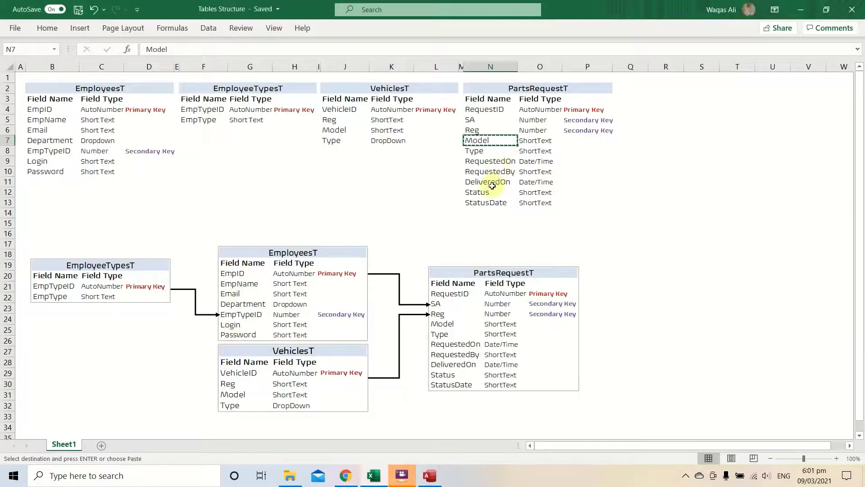
{"action": "left_click", "coordinate": [495, 159]}
{"action": "left_click", "coordinate": [491, 150]}
{"action": "key", "text": "ctrl+c"}
{"action": "key", "text": "alt+Tab"}
{"action": "key", "text": "Tab"}
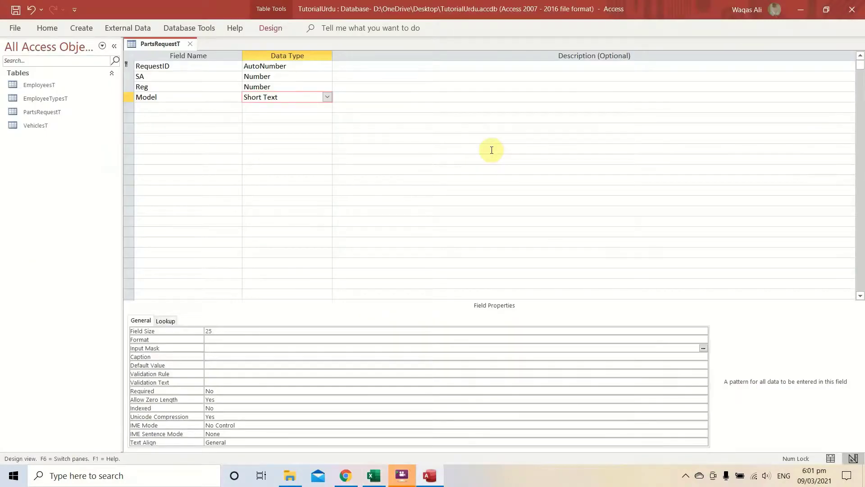
{"action": "left_click", "coordinate": [189, 107]}
{"action": "key", "text": "ctrl+v"}
{"action": "key", "text": "Tab"}
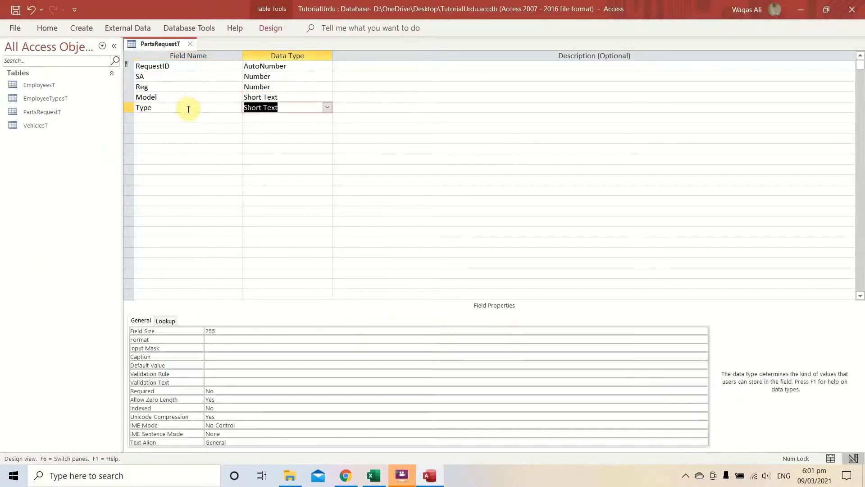
Set Type's field size to 25 and copy RequestedOn from N9 of the Excel plan into a new Date/Time field in Access.
{"action": "left_click", "coordinate": [235, 331]}
{"action": "key", "text": "alt+Tab"}
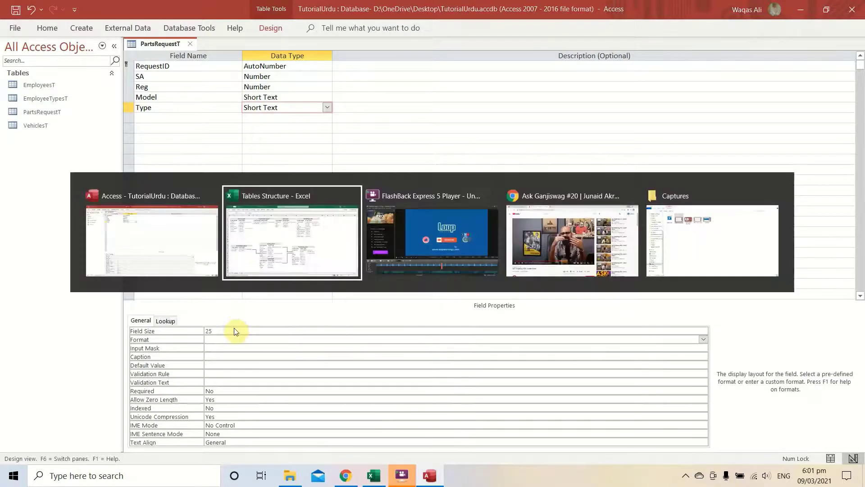
{"action": "left_click", "coordinate": [490, 162]}
{"action": "key", "text": "ctrl+c"}
{"action": "key", "text": "alt+Tab"}
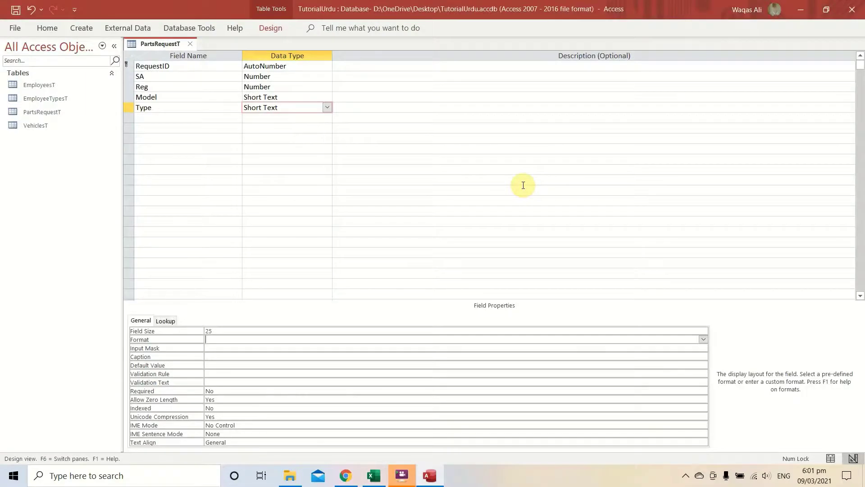
{"action": "left_click", "coordinate": [209, 117]}
{"action": "key", "text": "ctrl+v"}
{"action": "key", "text": "Tab"}
{"action": "type", "text": "da"}
{"action": "left_click", "coordinate": [326, 118]}
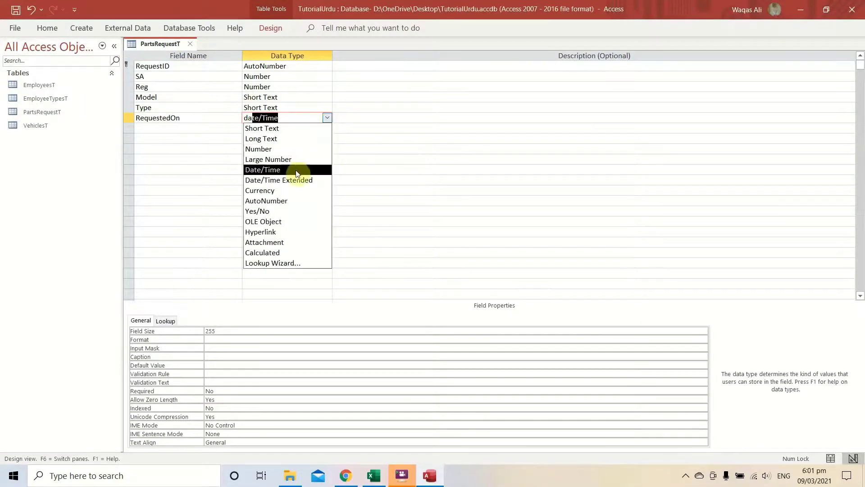
{"action": "left_click", "coordinate": [298, 170]}
Set the RequestedOn field's format to General Date.
{"action": "left_click", "coordinate": [248, 331]}
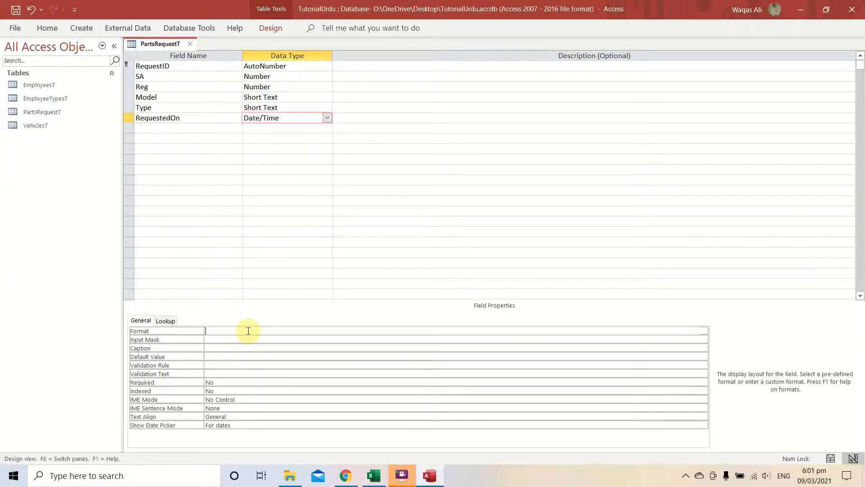
{"action": "left_click", "coordinate": [703, 331]}
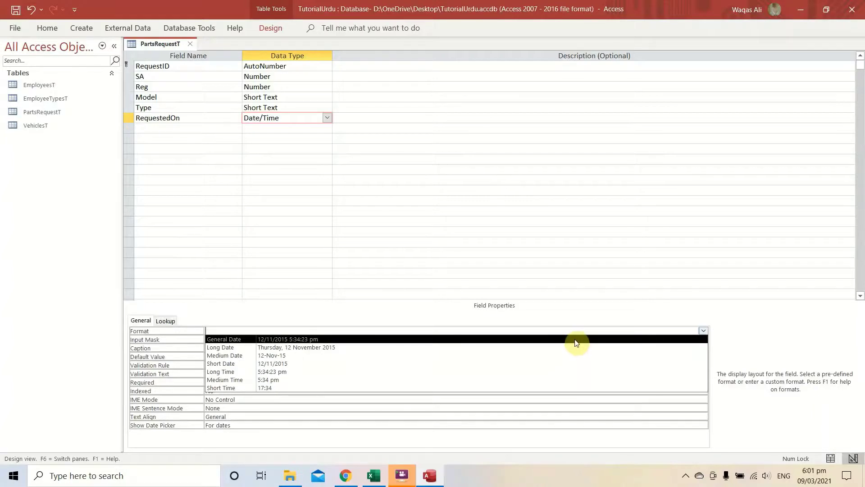
{"action": "left_click", "coordinate": [576, 343]}
Copy RequestedBy from N10 of the Excel plan into a new Short Text field below RequestedOn in Access, with field size 150.
{"action": "left_click", "coordinate": [176, 128]}
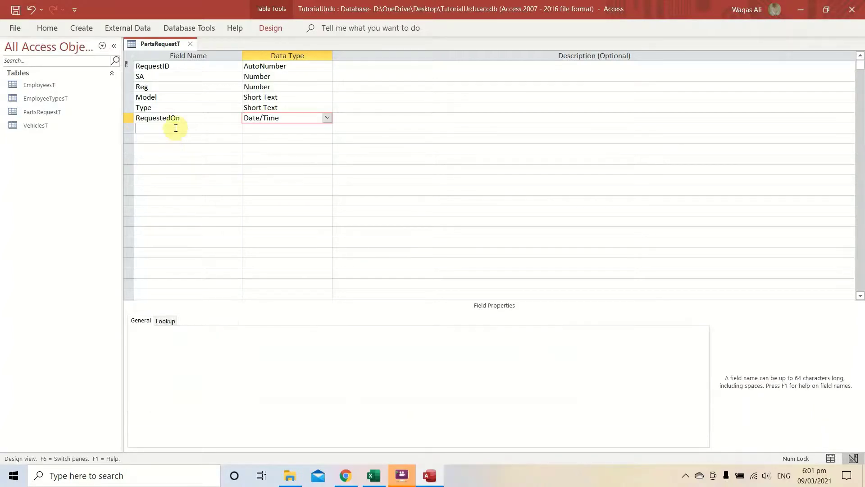
{"action": "key", "text": "alt+Tab"}
{"action": "key", "text": "Down"}
{"action": "key", "text": "ctrl+c"}
{"action": "key", "text": "alt+Tab"}
{"action": "key", "text": "ctrl+v"}
{"action": "key", "text": "Down"}
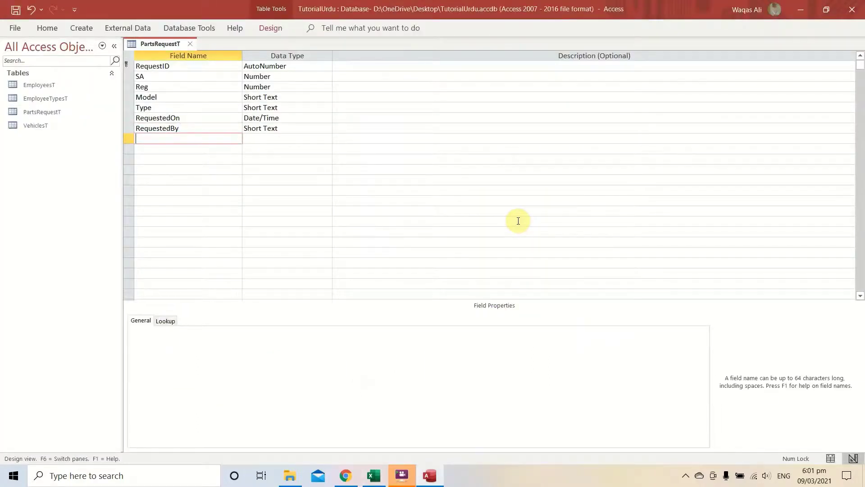
{"action": "key", "text": "Up"}
{"action": "key", "text": "Tab"}
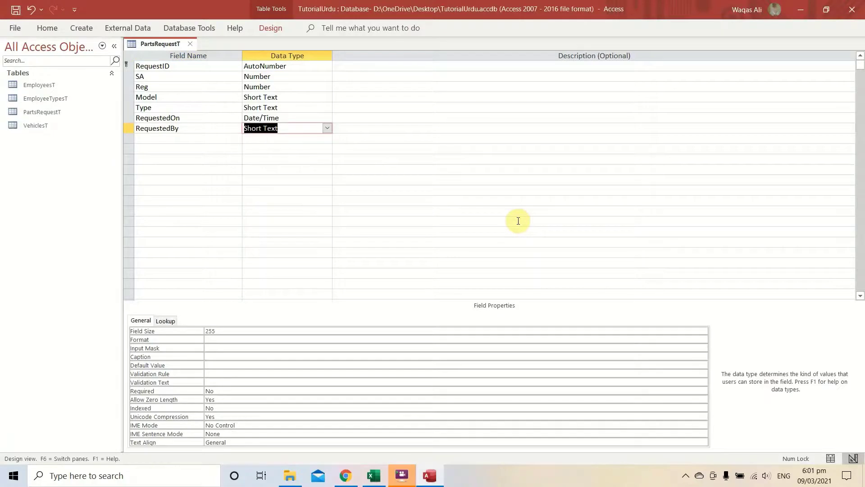
{"action": "left_click", "coordinate": [162, 329]}
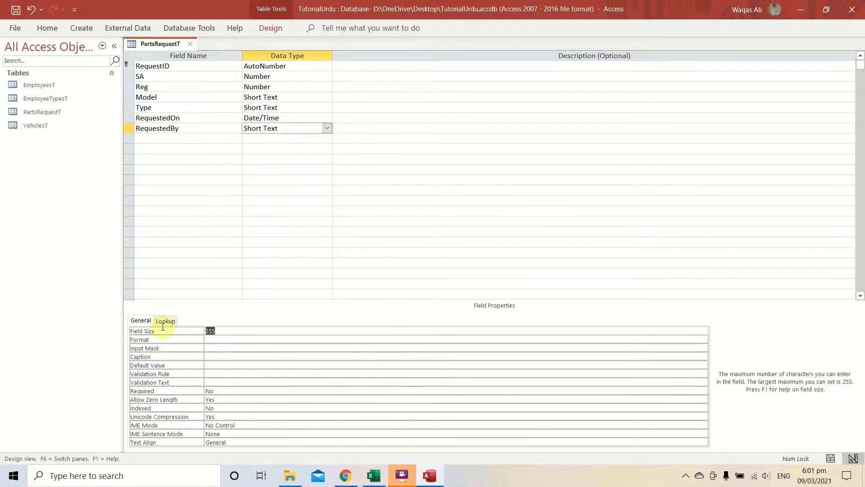
{"action": "type", "text": "150"}
{"action": "key", "text": "Return"}
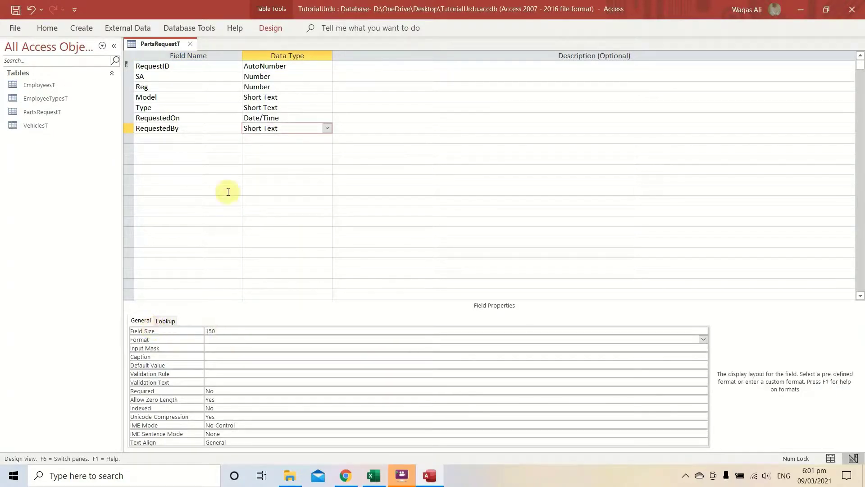
Copy DeliveredOn from N11 of the Excel plan into a new Date/Time field below RequestedBy in Access, formatted as General Date.
{"action": "key", "text": "alt+Tab"}
{"action": "key", "text": "Down"}
{"action": "key", "text": "alt+Tab"}
{"action": "left_click", "coordinate": [212, 139]}
{"action": "key", "text": "ctrl+v"}
{"action": "key", "text": "Tab"}
{"action": "type", "text": "da"}
{"action": "key", "text": "Tab"}
{"action": "left_click", "coordinate": [261, 332]}
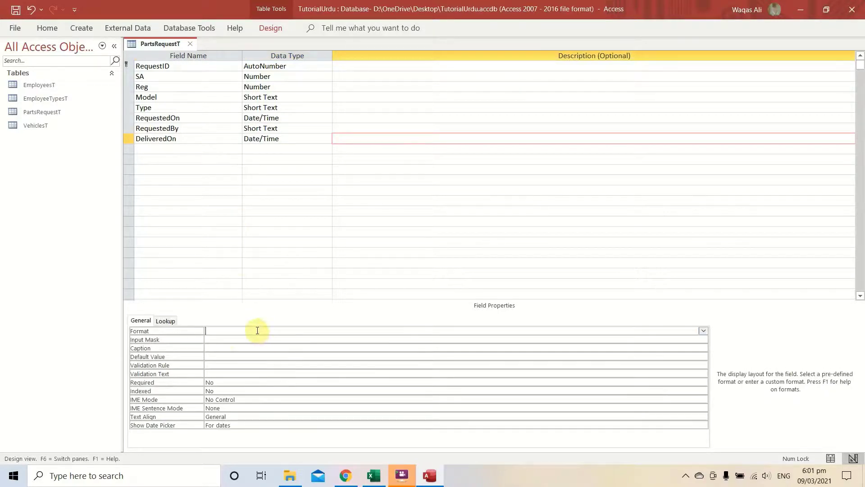
{"action": "type", "text": "general Date"}
{"action": "left_click", "coordinate": [224, 339]}
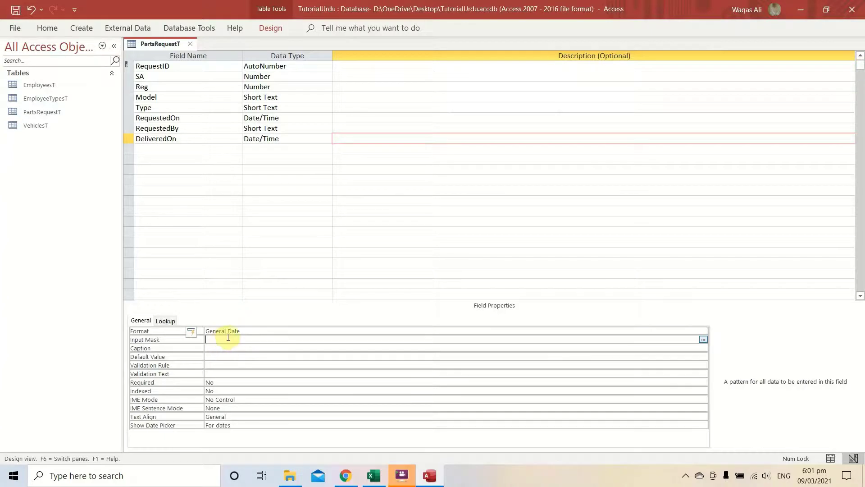
Copy Status from N12 of the Excel plan into a new Short Text field below DeliveredOn in Access.
{"action": "left_click", "coordinate": [193, 150]}
{"action": "key", "text": "alt+Tab"}
{"action": "left_click", "coordinate": [478, 193]}
{"action": "key", "text": "ctrl+c"}
{"action": "key", "text": "alt+Tab"}
{"action": "key", "text": "ctrl+v"}
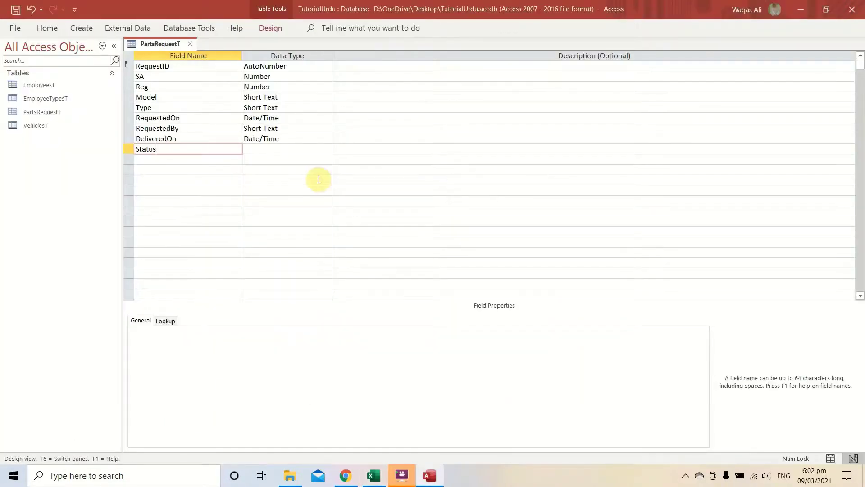
{"action": "key", "text": "Tab"}
{"action": "left_click", "coordinate": [231, 330]}
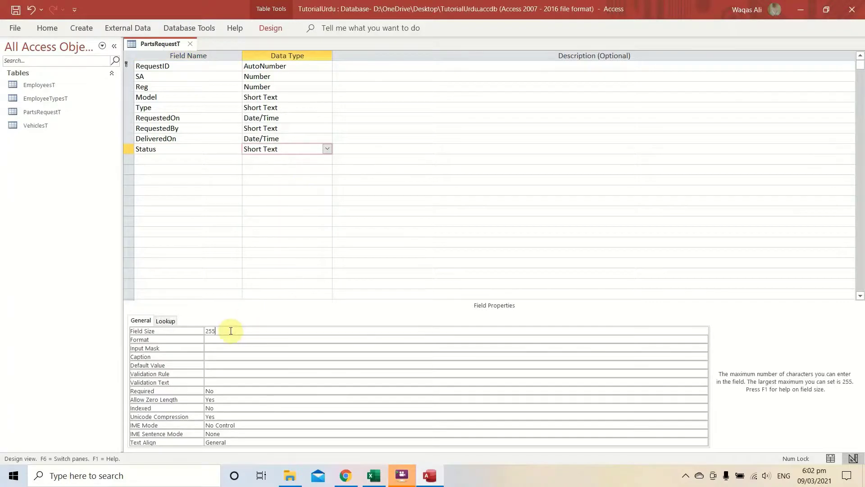
{"action": "key", "text": "Return"}
Copy StatusDate from N13 of the Excel plan into a new field below Status in Access, with the Date/Time data type.
{"action": "key", "text": "alt+Tab"}
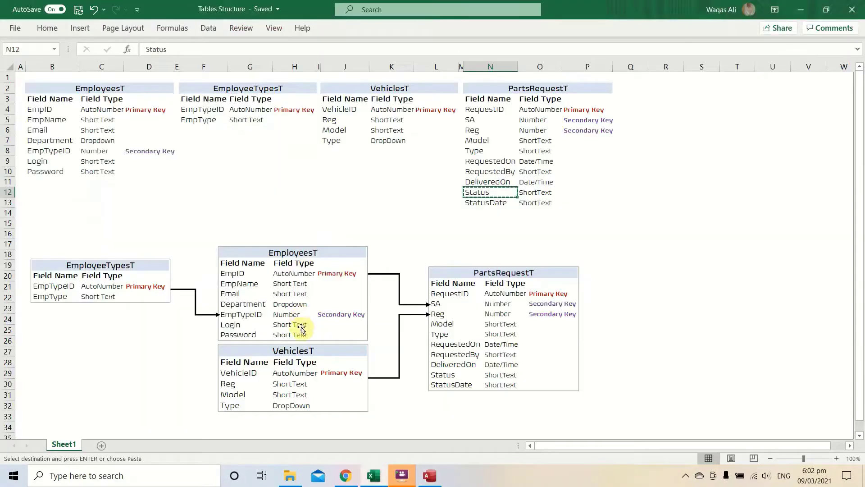
{"action": "left_click", "coordinate": [494, 204]}
{"action": "key", "text": "ctrl+c"}
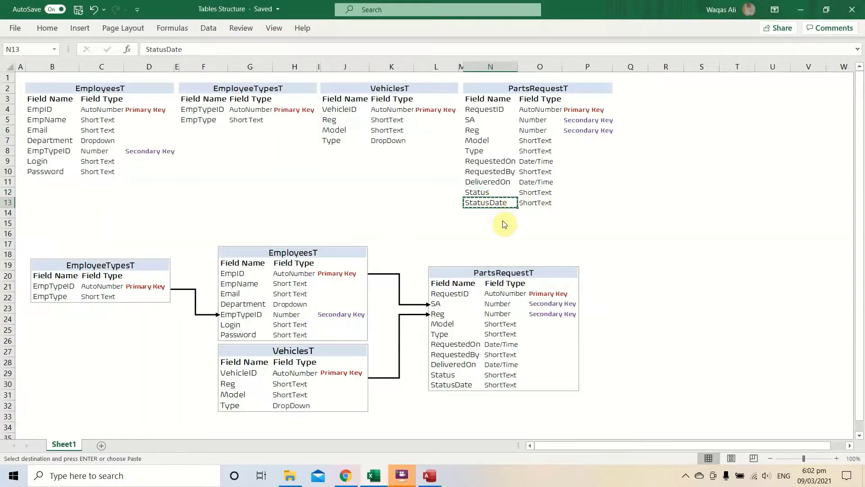
{"action": "key", "text": "alt+Tab"}
{"action": "left_click", "coordinate": [200, 159]}
{"action": "key", "text": "ctrl+v"}
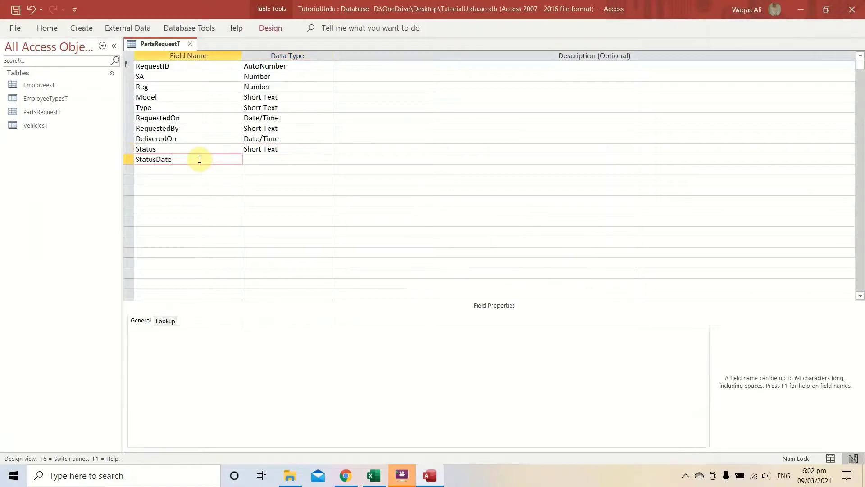
{"action": "left_click", "coordinate": [257, 159]}
{"action": "type", "text": "date/Time"}
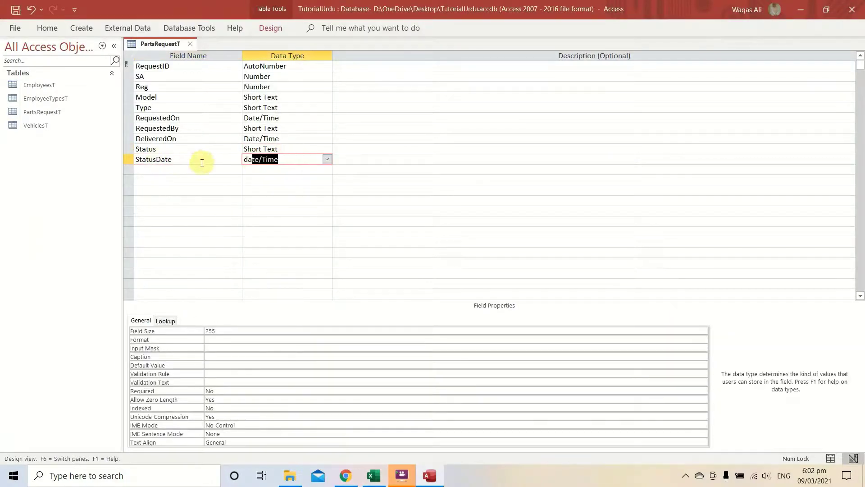
{"action": "key", "text": "Tab"}
Set the StatusDate field's format to General Date.
{"action": "left_click", "coordinate": [282, 161]}
{"action": "left_click", "coordinate": [237, 334]}
{"action": "type", "text": "gen"}
{"action": "key", "text": "Tab"}
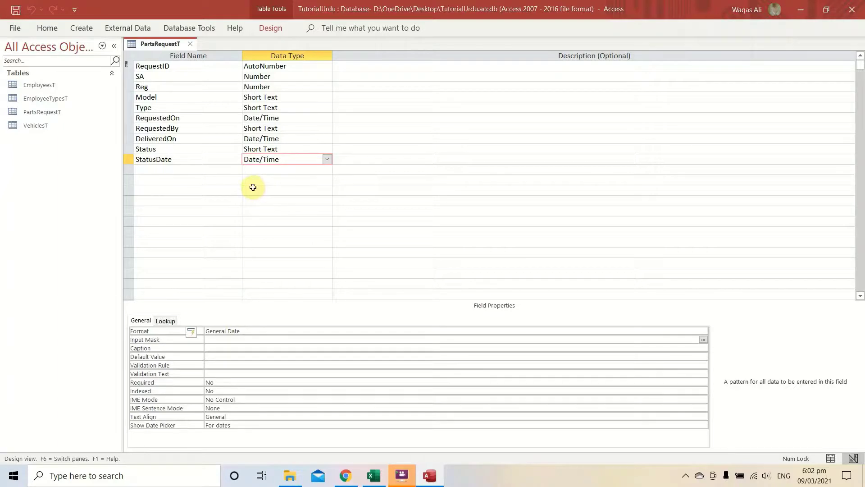
Review the four planned table lists in the Excel plan and close the PartsRequestT design in Access.
{"action": "key", "text": "alt+Tab"}
{"action": "left_click_drag", "start_coordinate": [492, 88], "coordinate": [72, 203]}
{"action": "key", "text": "alt+Tab"}
{"action": "right_click", "coordinate": [144, 44]}
{"action": "left_click", "coordinate": [158, 47]}
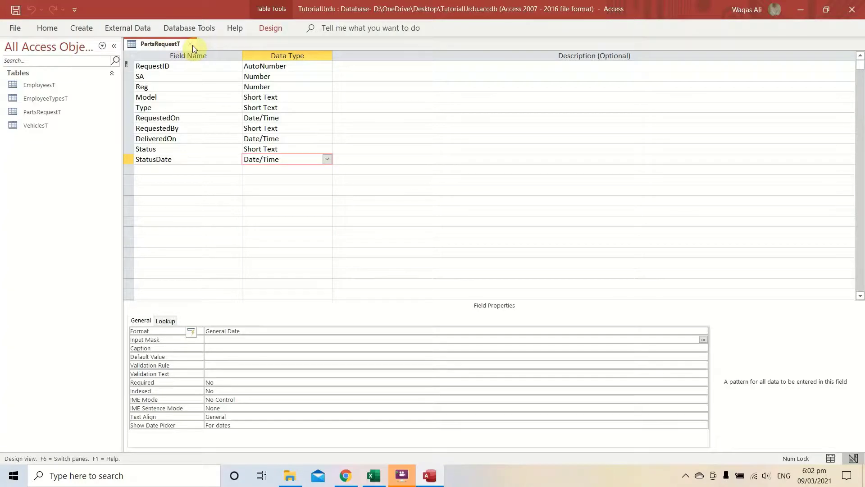
{"action": "left_click", "coordinate": [193, 45]}
Review the relationship diagram in the Excel plan and open the Relationships window in Access with the list of tables to add.
{"action": "key", "text": "alt+Tab"}
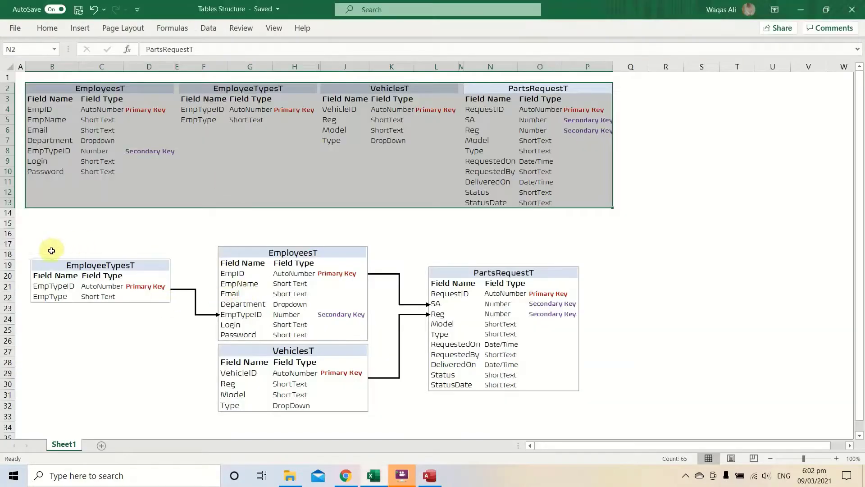
{"action": "left_click_drag", "start_coordinate": [30, 246], "coordinate": [568, 414]}
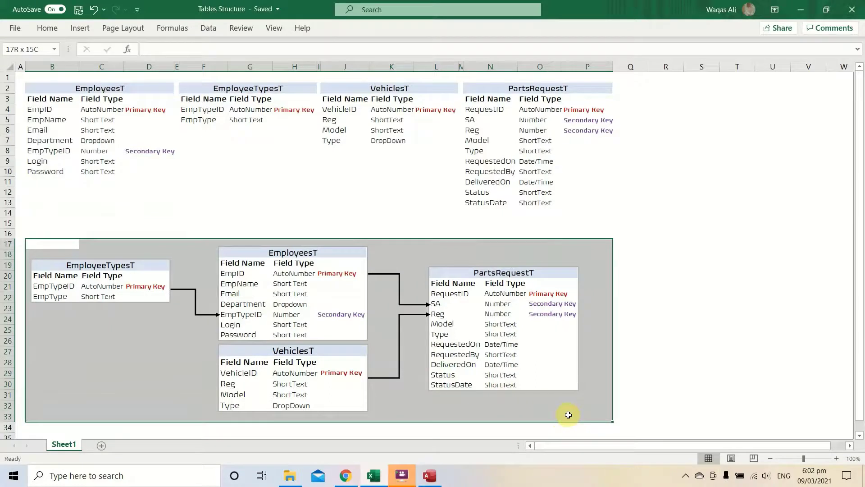
{"action": "left_click_drag", "start_coordinate": [562, 414], "coordinate": [566, 416]}
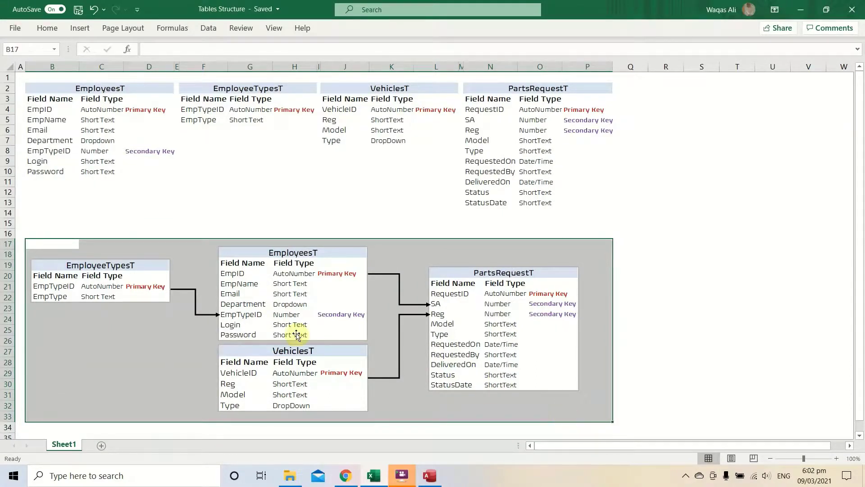
{"action": "key", "text": "alt+Tab"}
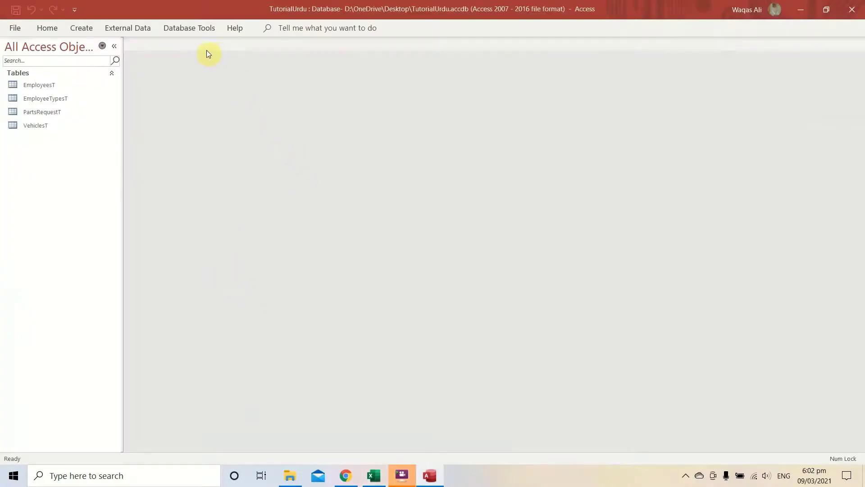
{"action": "left_click", "coordinate": [201, 29]}
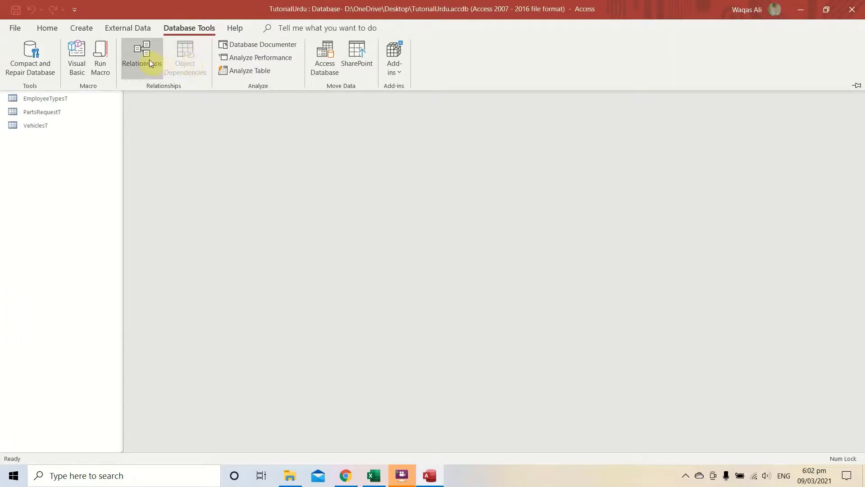
{"action": "left_click", "coordinate": [142, 55]}
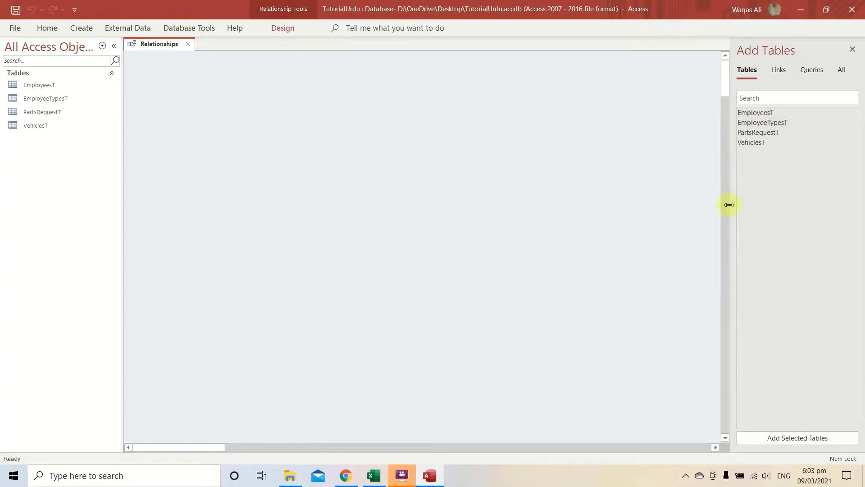
{"action": "right_click", "coordinate": [426, 160]}
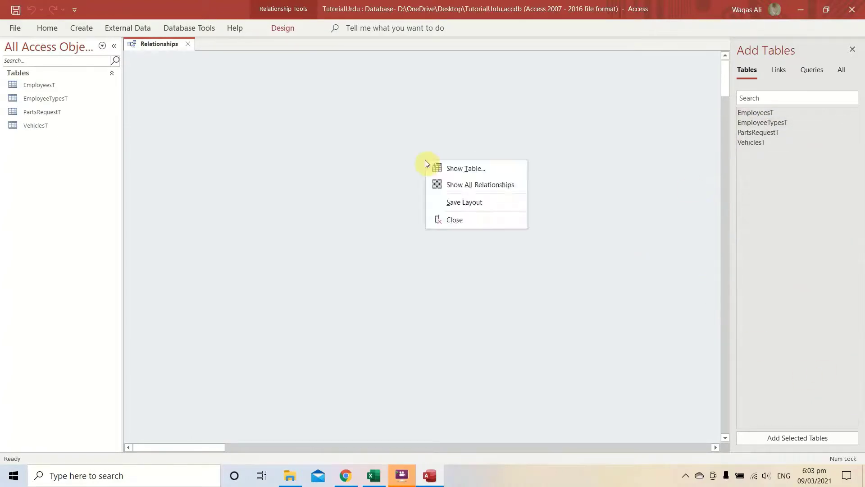
{"action": "left_click", "coordinate": [454, 174]}
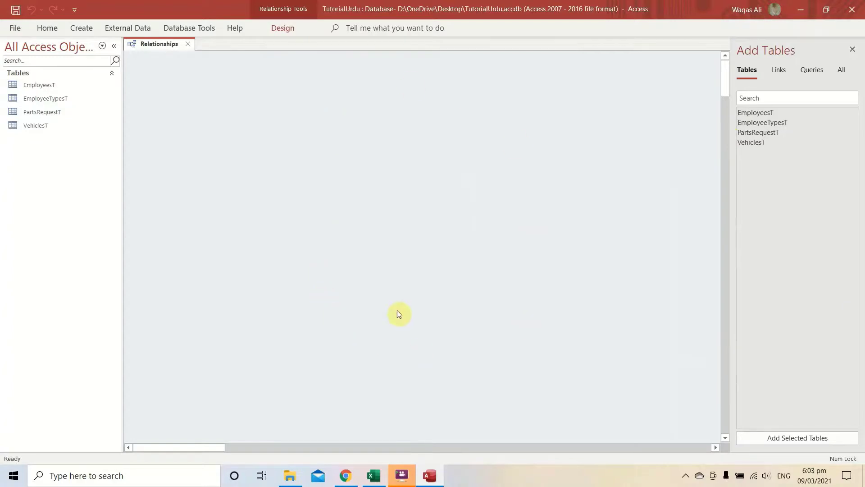
Add EmployeesT, EmployeeTypesT, PartsRequestT and VehiclesT to the relationships layout and enlarge the PartsRequestT box to show all its fields.
{"action": "double_click", "coordinate": [756, 112]}
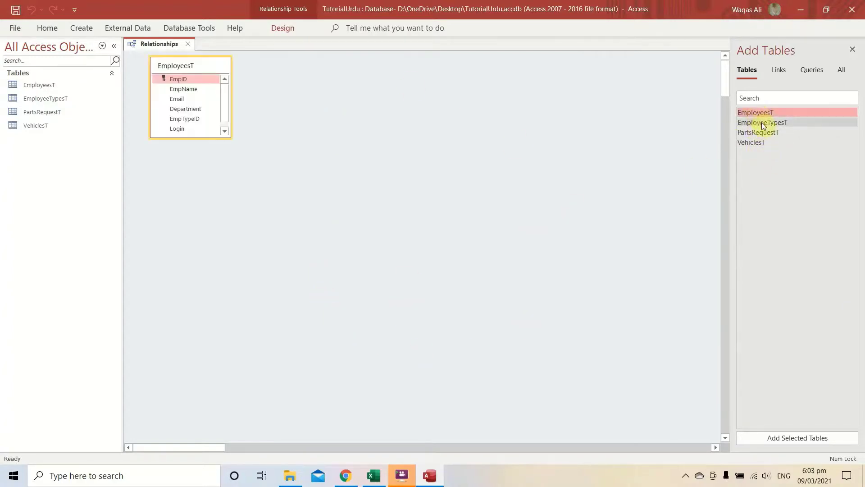
{"action": "double_click", "coordinate": [760, 122]}
{"action": "double_click", "coordinate": [762, 133]}
{"action": "double_click", "coordinate": [754, 143]}
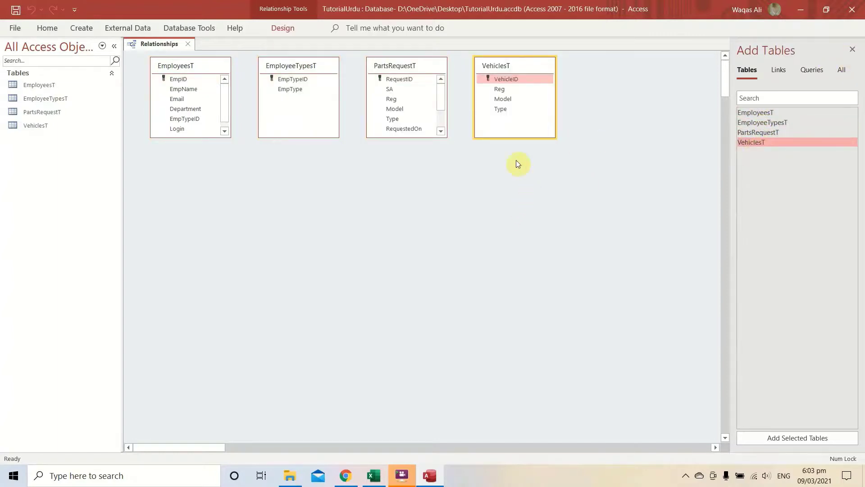
{"action": "left_click_drag", "start_coordinate": [420, 136], "coordinate": [413, 182]}
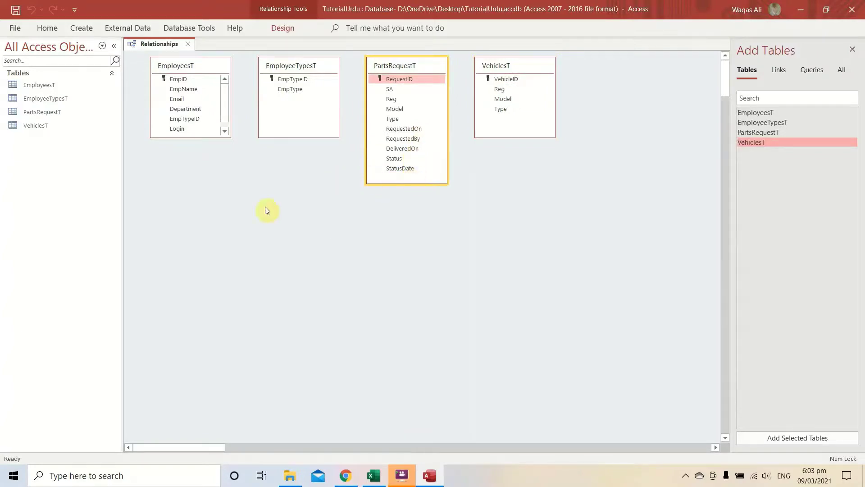
Enlarge the EmployeesT box to show all its fields and arrange the four table boxes like the relationship diagram in the Excel plan.
{"action": "left_click_drag", "start_coordinate": [201, 137], "coordinate": [198, 168]}
{"action": "key", "text": "alt+Tab"}
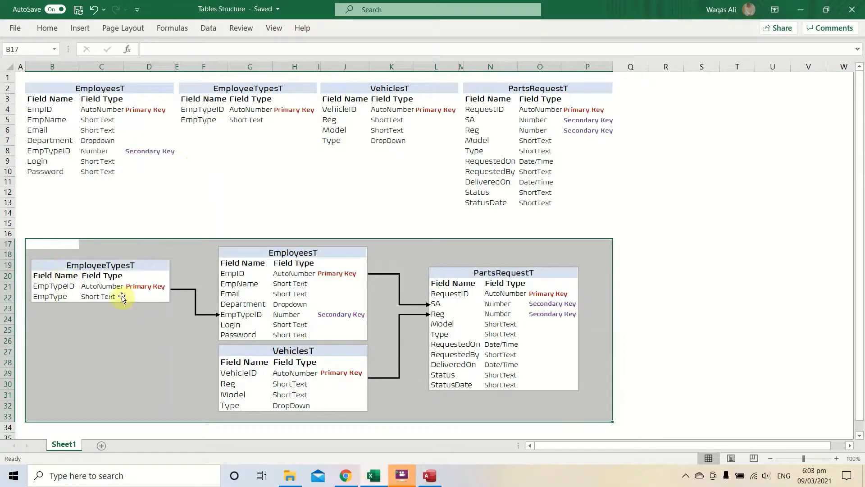
{"action": "key", "text": "alt+Tab"}
{"action": "left_click_drag", "start_coordinate": [207, 73], "coordinate": [394, 158]}
{"action": "left_click_drag", "start_coordinate": [307, 74], "coordinate": [205, 131]}
{"action": "left_click_drag", "start_coordinate": [371, 160], "coordinate": [315, 125]}
{"action": "left_click_drag", "start_coordinate": [503, 67], "coordinate": [320, 247]}
{"action": "left_click_drag", "start_coordinate": [421, 68], "coordinate": [502, 122]}
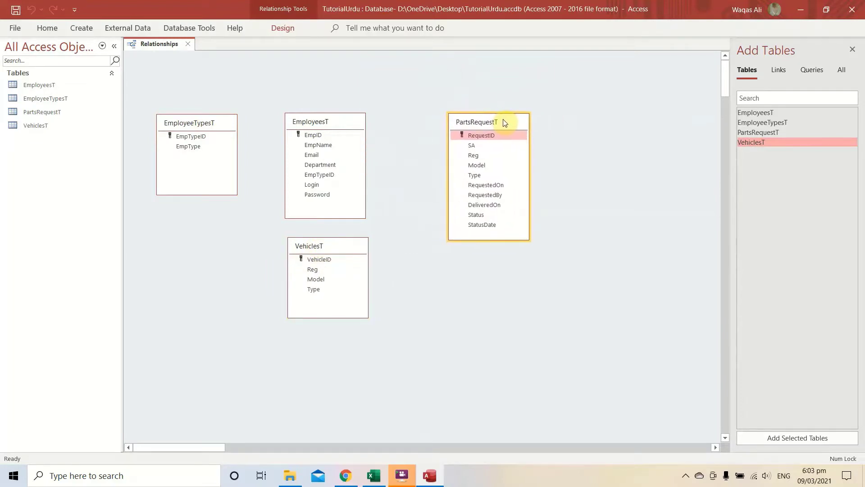
Fine-tune the spacing of the EmployeesT, VehiclesT, EmployeeTypesT and PartsRequestT boxes in the relationships layout.
{"action": "left_click_drag", "start_coordinate": [330, 122], "coordinate": [357, 123]}
{"action": "left_click_drag", "start_coordinate": [334, 245], "coordinate": [352, 243]}
{"action": "left_click_drag", "start_coordinate": [218, 118], "coordinate": [235, 119]}
{"action": "left_click_drag", "start_coordinate": [496, 124], "coordinate": [506, 121]}
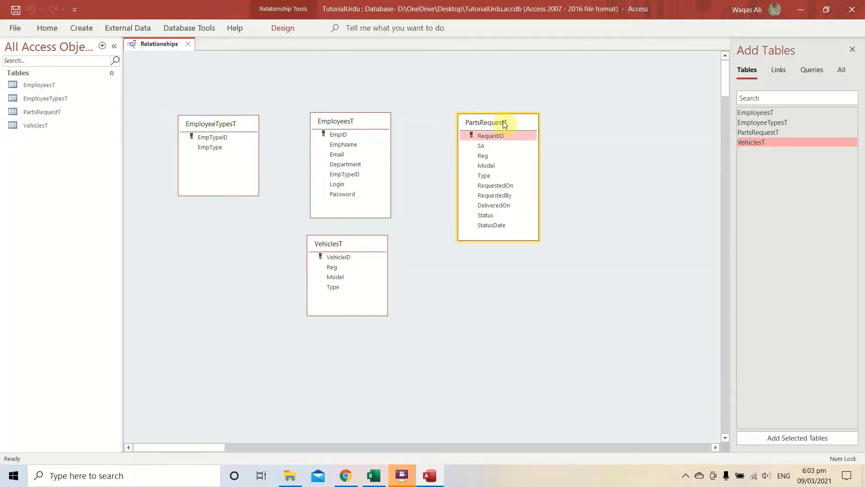
Check the Excel diagram and, in Access, relate EmployeeTypesT's EmpTypeID to EmployeesT's EmpTypeID, enforcing referential integrity and cascading updates.
{"action": "key", "text": "alt+Tab"}
{"action": "left_click", "coordinate": [133, 334]}
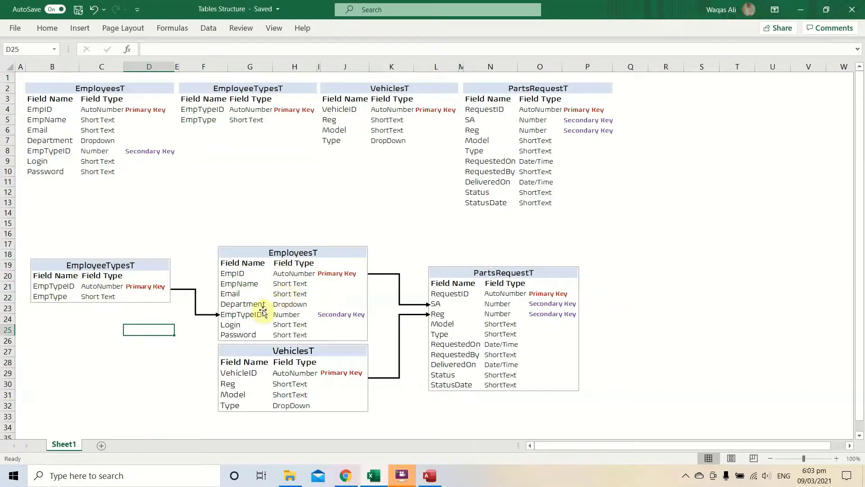
{"action": "key", "text": "alt+Tab"}
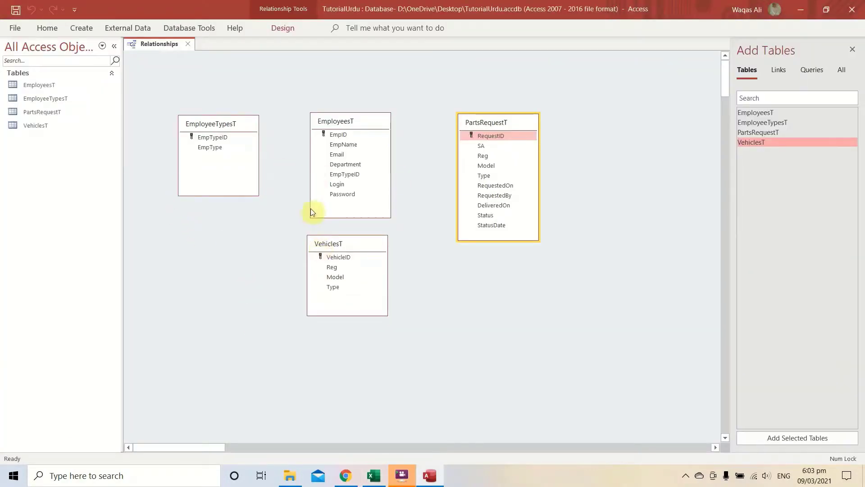
{"action": "left_click", "coordinate": [213, 138]}
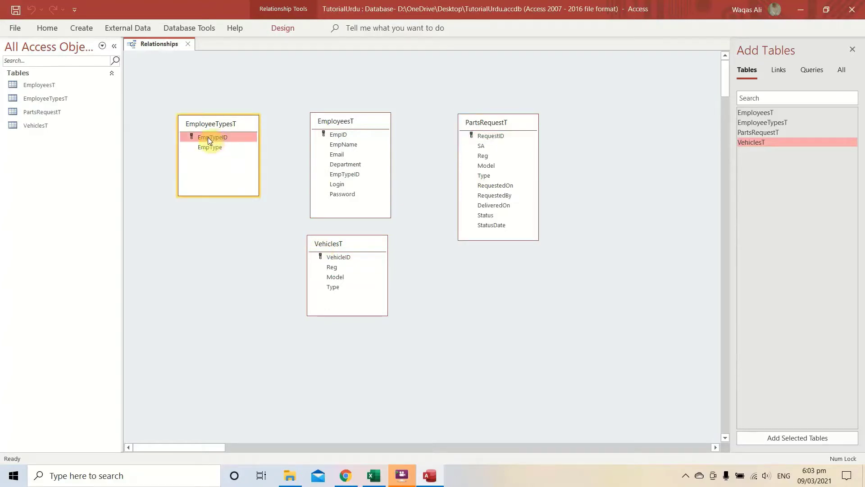
{"action": "left_click_drag", "start_coordinate": [208, 139], "coordinate": [331, 179]}
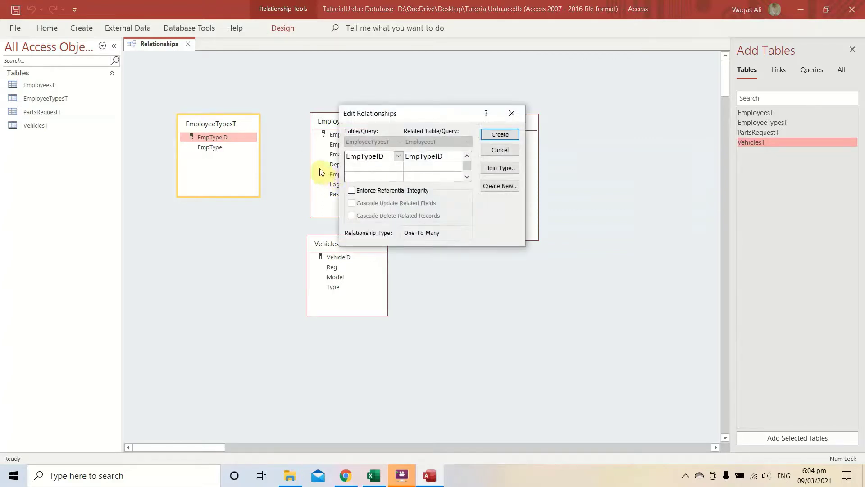
{"action": "left_click_drag", "start_coordinate": [430, 119], "coordinate": [403, 152]}
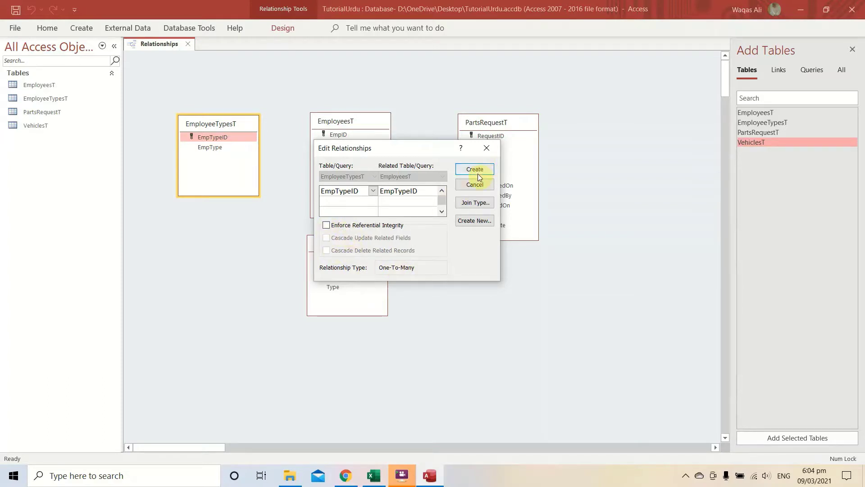
{"action": "left_click", "coordinate": [326, 227]}
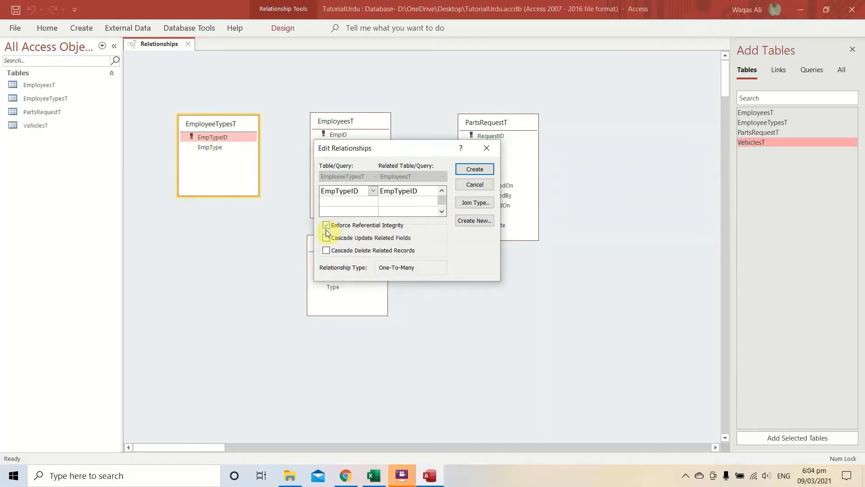
{"action": "left_click", "coordinate": [326, 238]}
{"action": "left_click", "coordinate": [475, 170]}
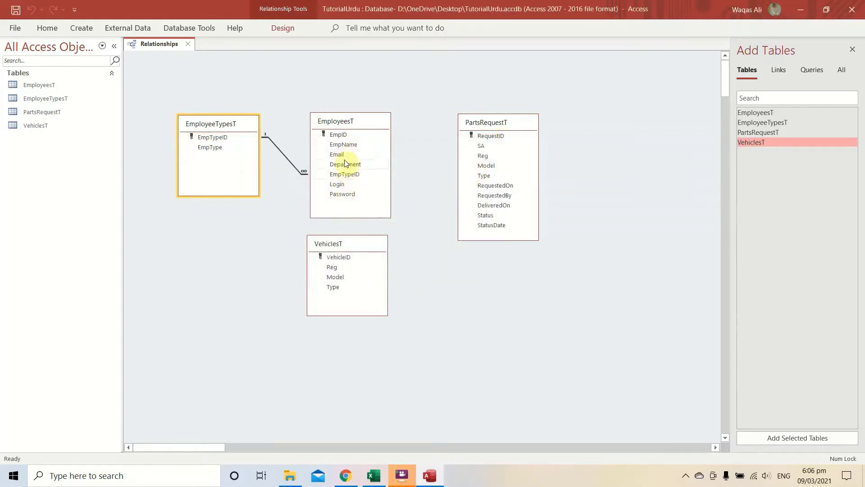
Relate EmpID in EmployeesT to SA in PartsRequestT, enforcing referential integrity and cascading updates to related fields.
{"action": "left_click_drag", "start_coordinate": [335, 134], "coordinate": [481, 147]}
{"action": "left_click", "coordinate": [382, 204]}
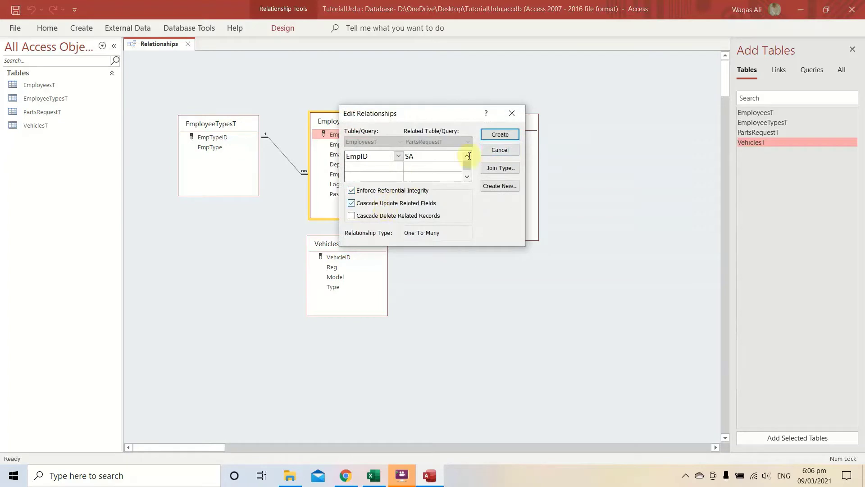
{"action": "left_click", "coordinate": [501, 135]}
Move VehiclesT closer to EmployeesT and relate its VehicleID to Reg in PartsRequestT, enforcing referential integrity and cascading updates.
{"action": "left_click", "coordinate": [336, 257]}
{"action": "left_click_drag", "start_coordinate": [351, 243], "coordinate": [481, 158]}
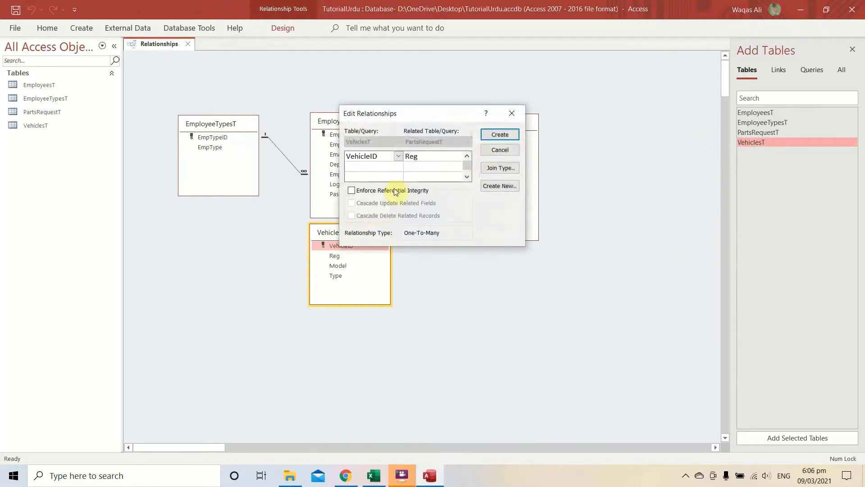
{"action": "left_click", "coordinate": [397, 190]}
{"action": "left_click", "coordinate": [394, 202]}
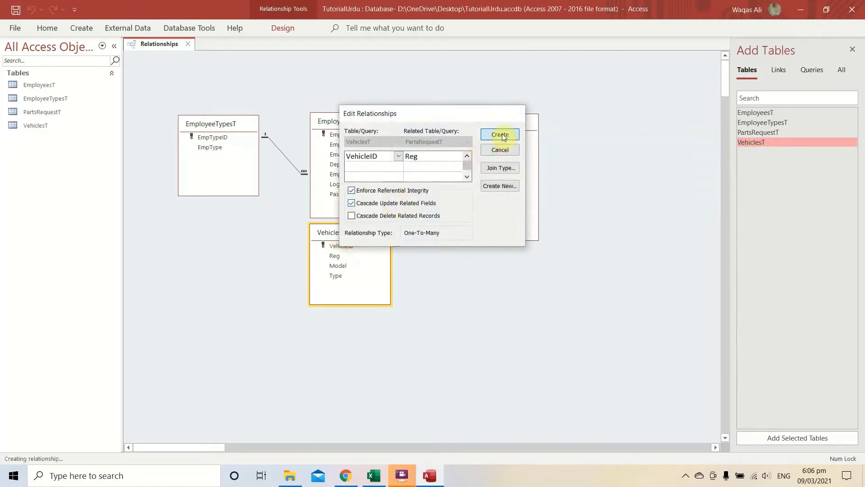
{"action": "left_click", "coordinate": [500, 135]}
Compare the relationships in Access with the relationship diagram in the Excel plan.
{"action": "key", "text": "alt+Tab"}
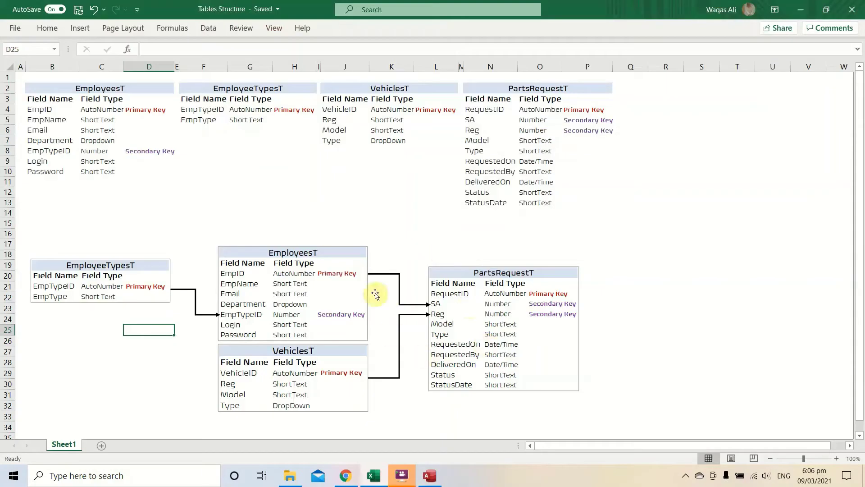
{"action": "key", "text": "alt+Tab"}
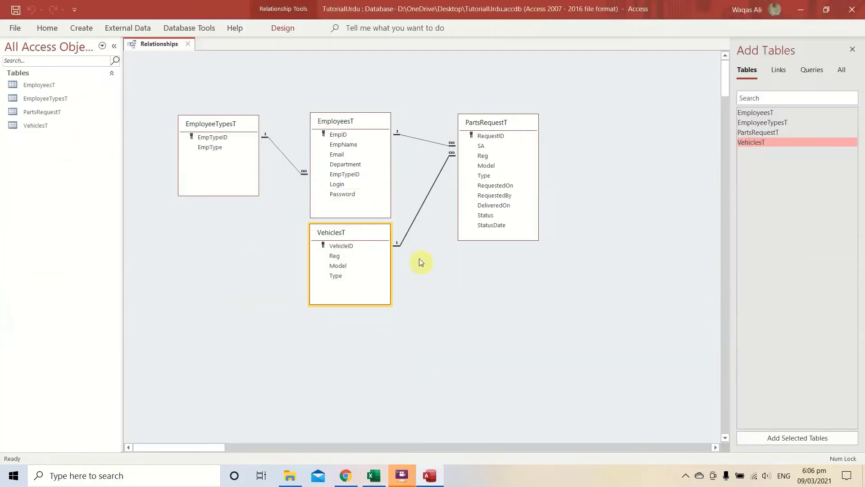
{"action": "key", "text": "alt+Tab"}
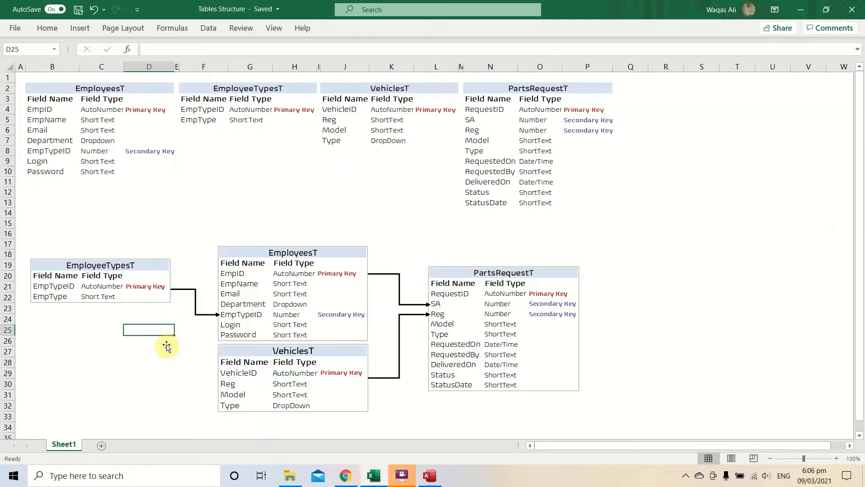
{"action": "left_click", "coordinate": [85, 328]}
{"action": "key", "text": "alt+Tab"}
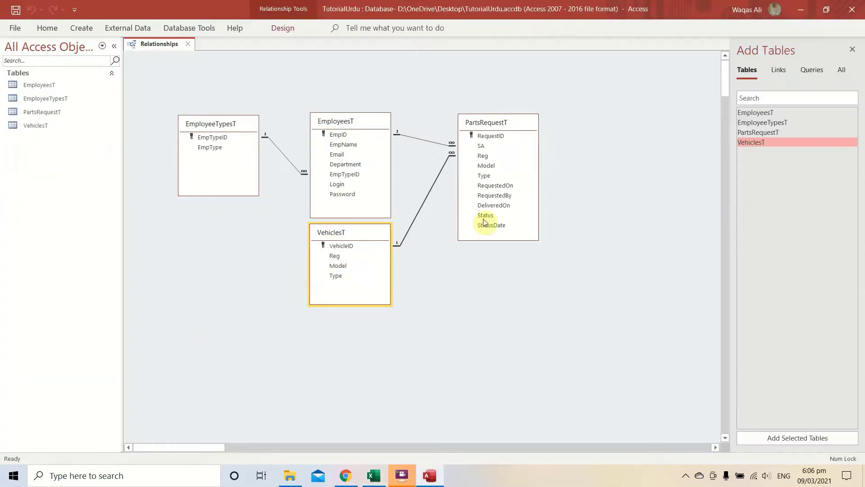